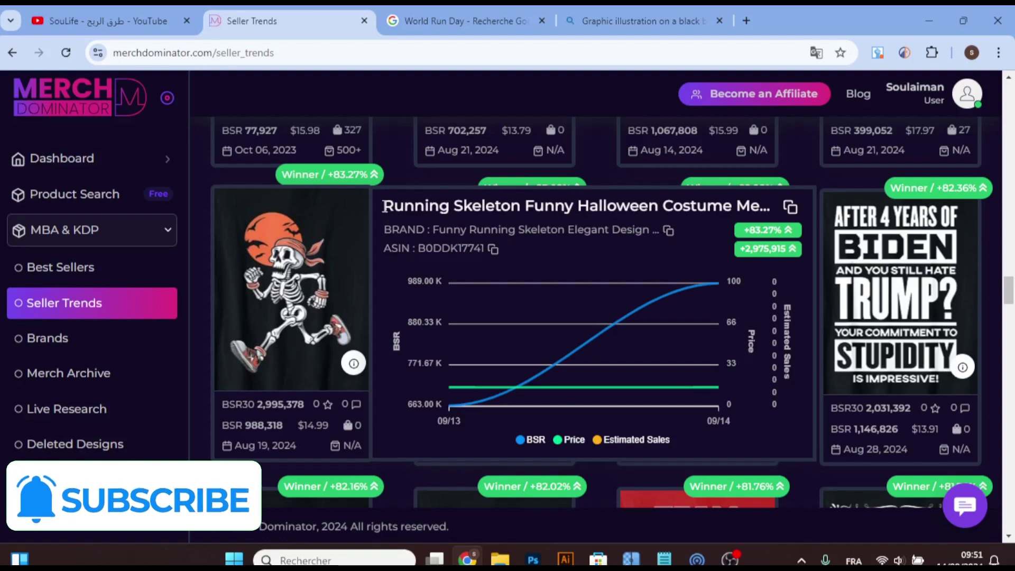
# - Compare the 'Running' design title against the World Run Day search results
pyautogui.moveTo(382, 207); pyautogui.dragTo(448, 210)
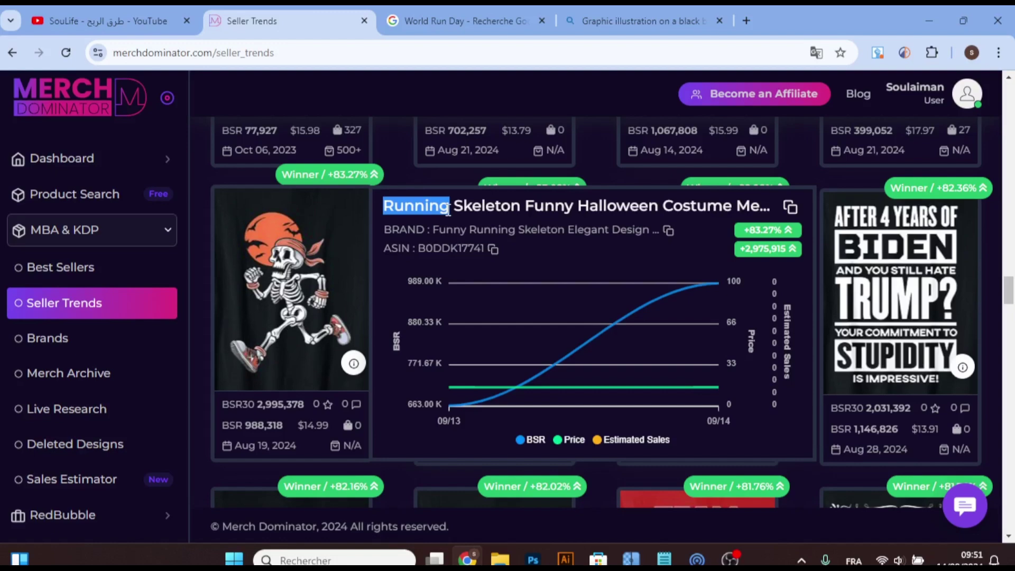
pyautogui.click(434, 26)
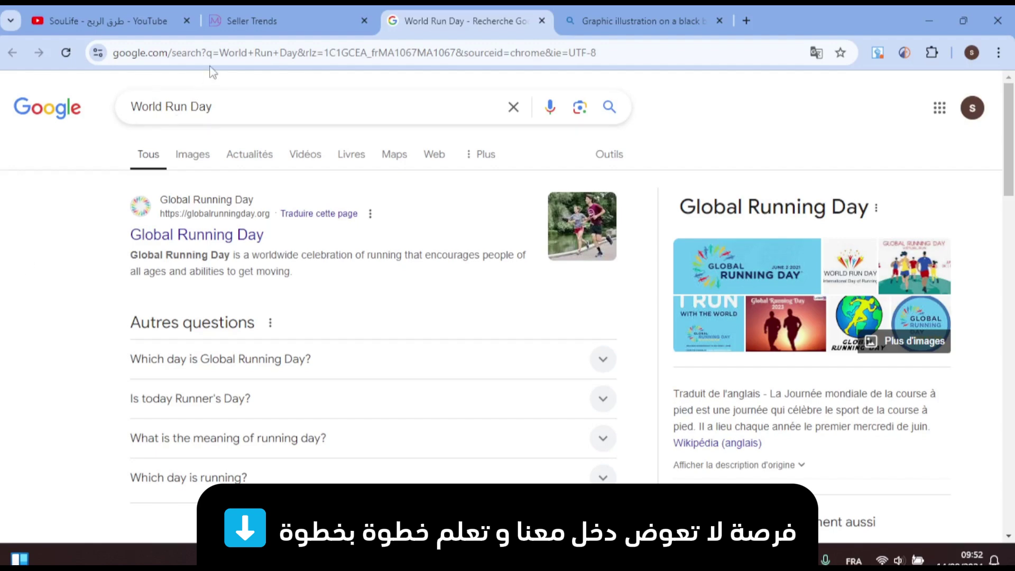
pyautogui.click(253, 22)
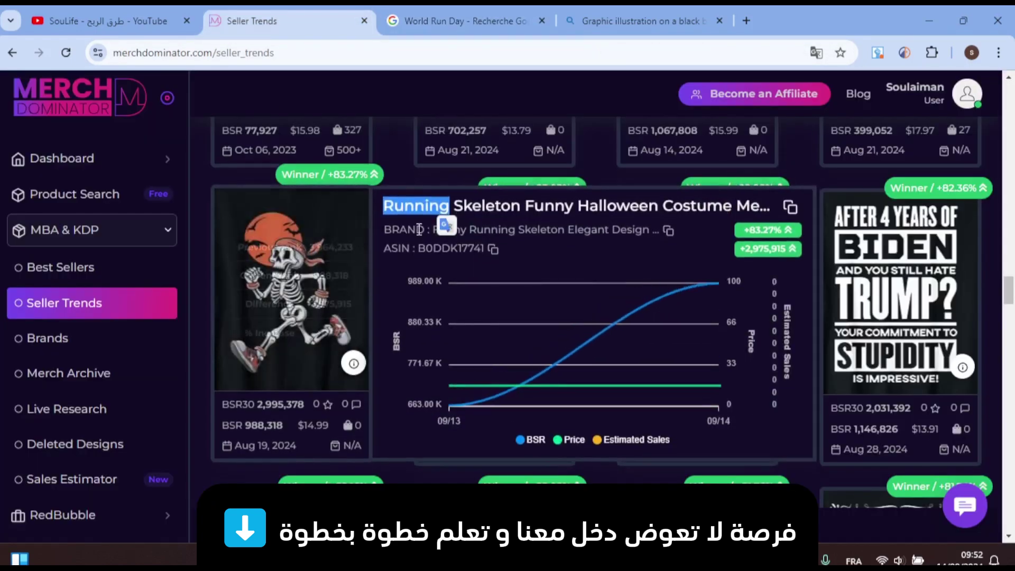
pyautogui.click(391, 217)
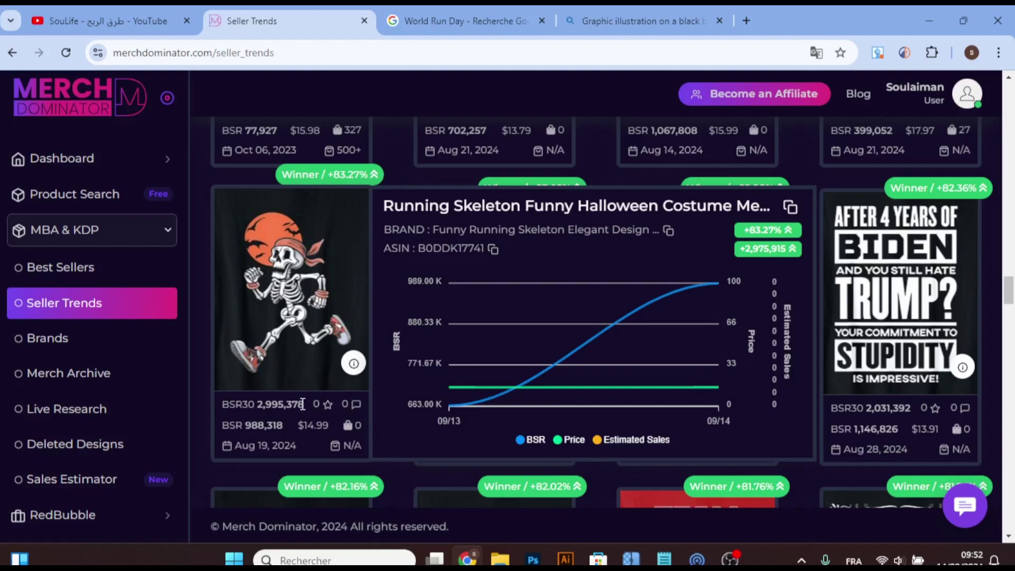
# - Highlight the running design's BSR30 2,995,378, BSR 988,318, $14.99 price and Aug 19, 2024 date
pyautogui.moveTo(302, 404); pyautogui.dragTo(258, 408)
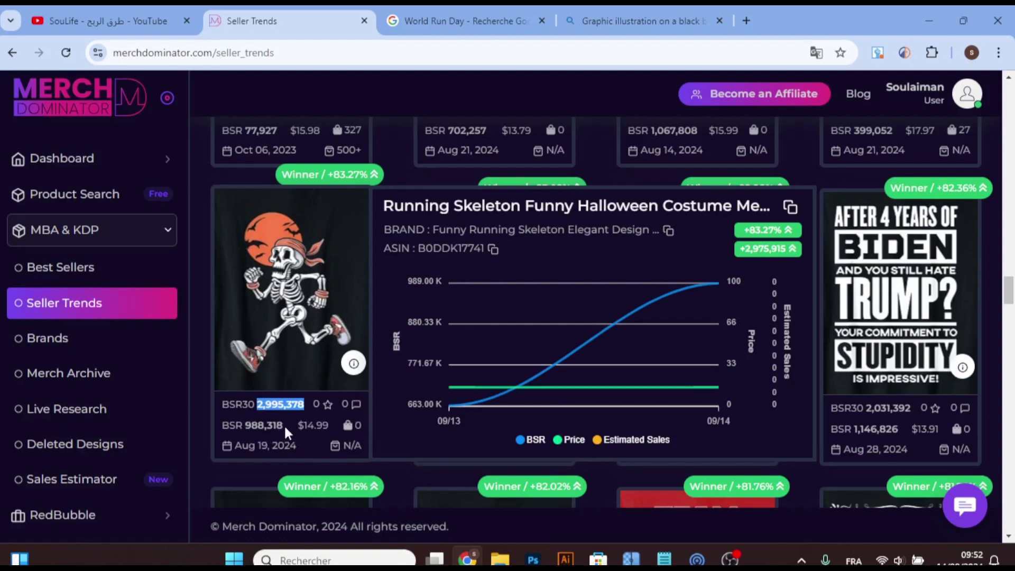
pyautogui.click(243, 424)
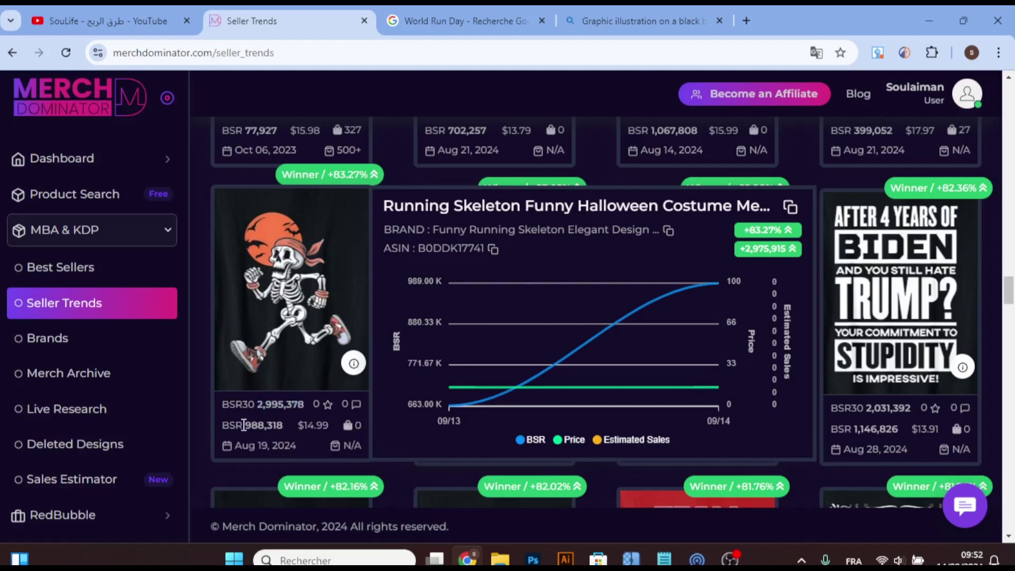
pyautogui.moveTo(243, 424); pyautogui.dragTo(282, 425)
pyautogui.moveTo(297, 424); pyautogui.dragTo(329, 426)
pyautogui.moveTo(268, 445); pyautogui.dragTo(239, 442)
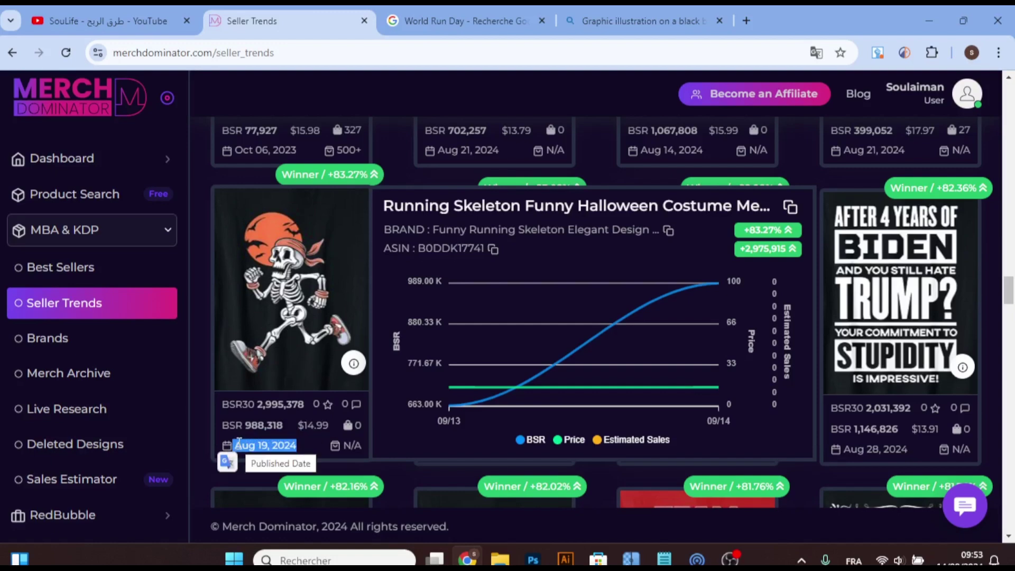
pyautogui.click(305, 425)
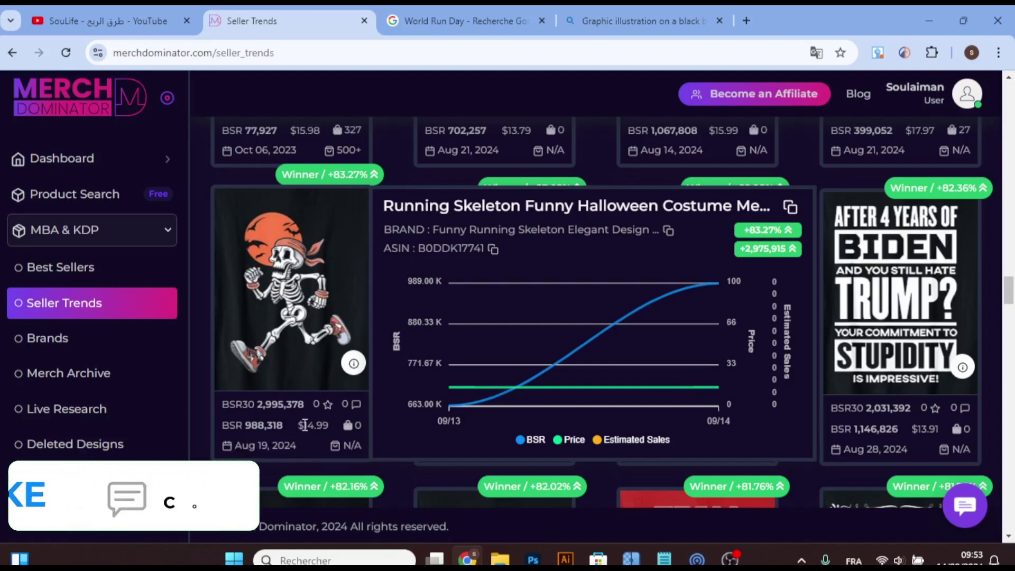
pyautogui.doubleClick(316, 405)
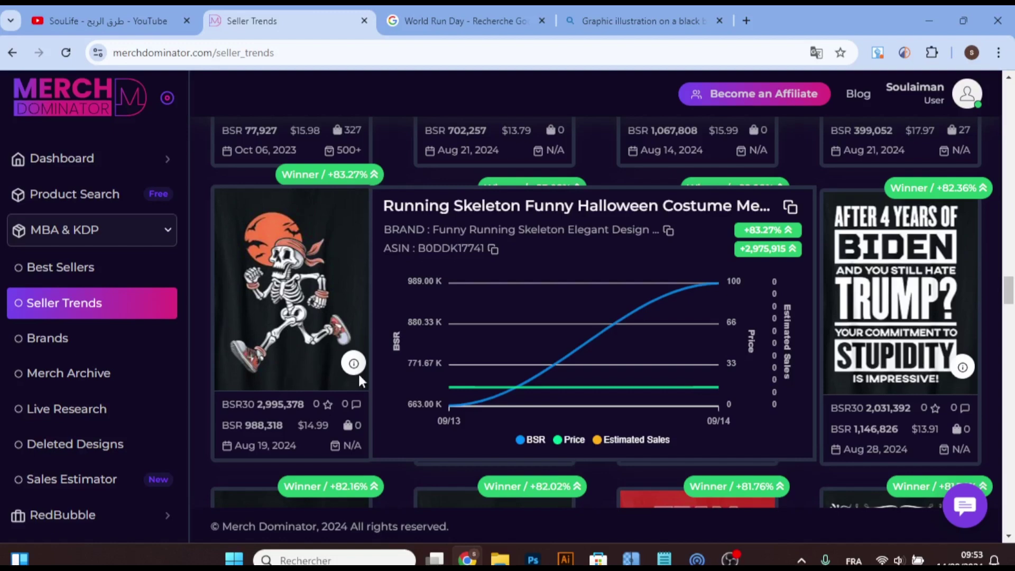
# - Scroll down to the football skeleton card, then bring up the YouTube channel's videos page
pyautogui.scroll(-3, 412, 278)
pyautogui.scroll(-3, 413, 279)
pyautogui.scroll(-2, 412, 278)
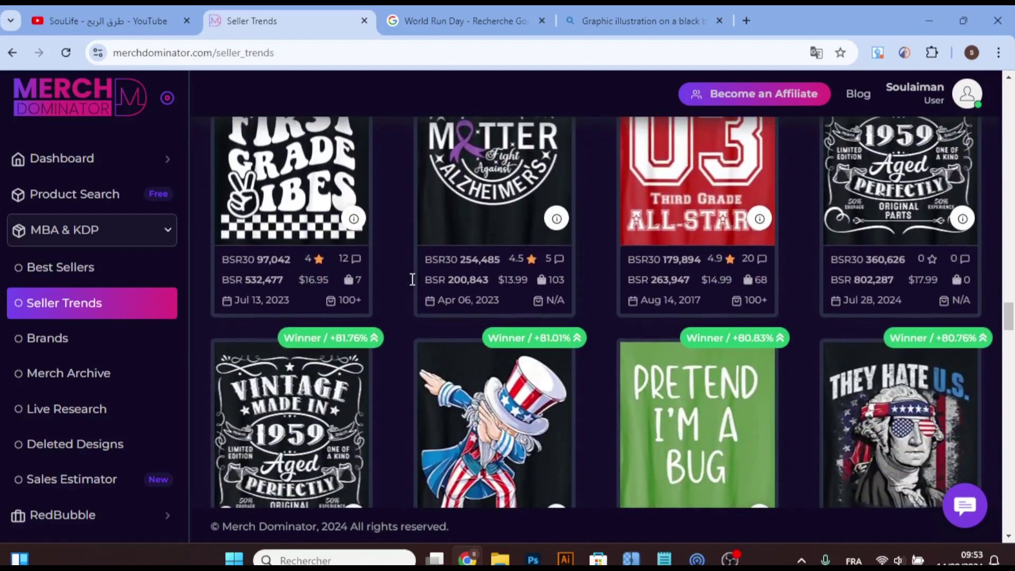
pyautogui.scroll(-3, 411, 280)
pyautogui.scroll(-3, 411, 280)
pyautogui.scroll(-2, 410, 277)
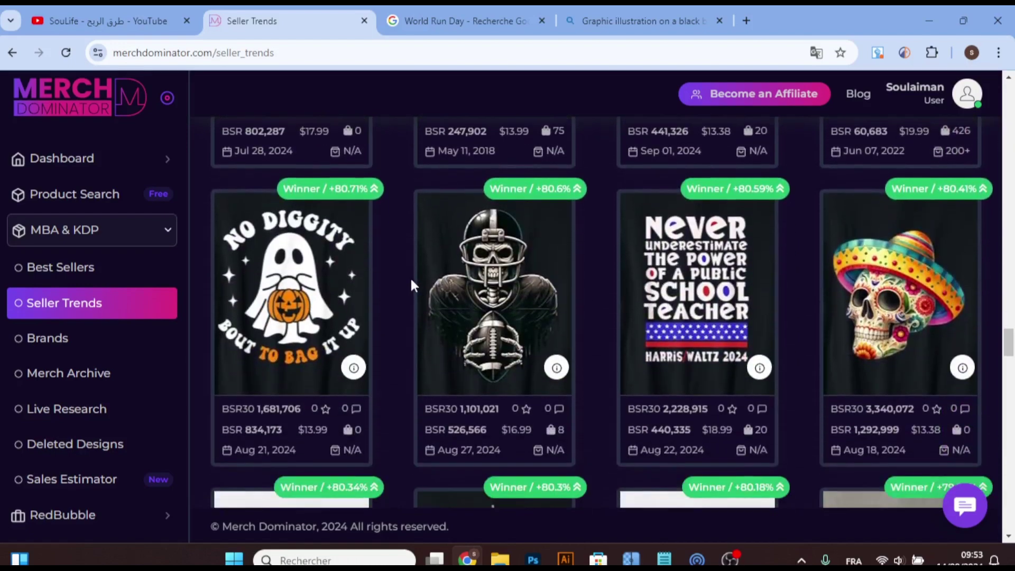
pyautogui.scroll(-1, 413, 280)
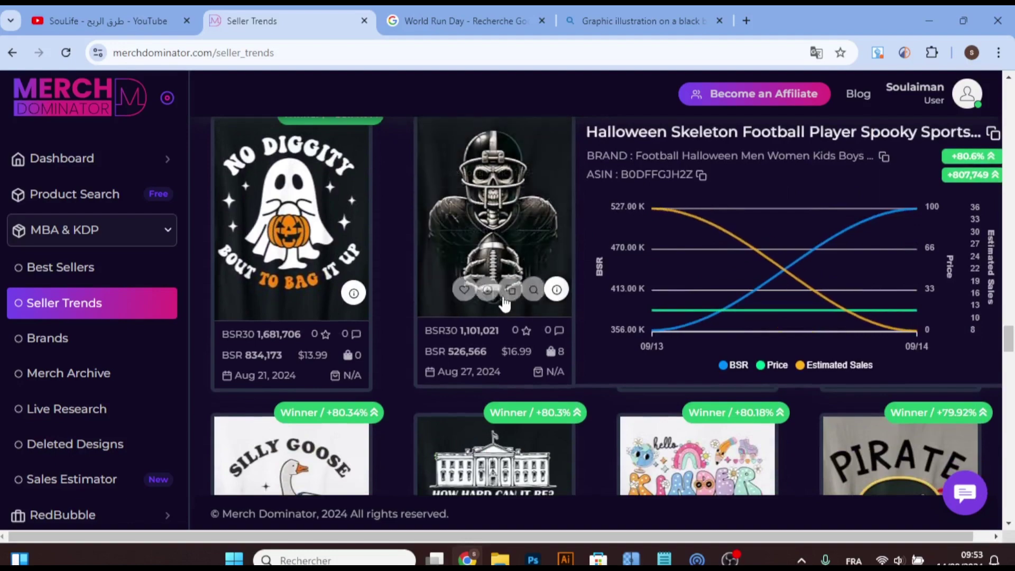
pyautogui.scroll(1, 505, 311)
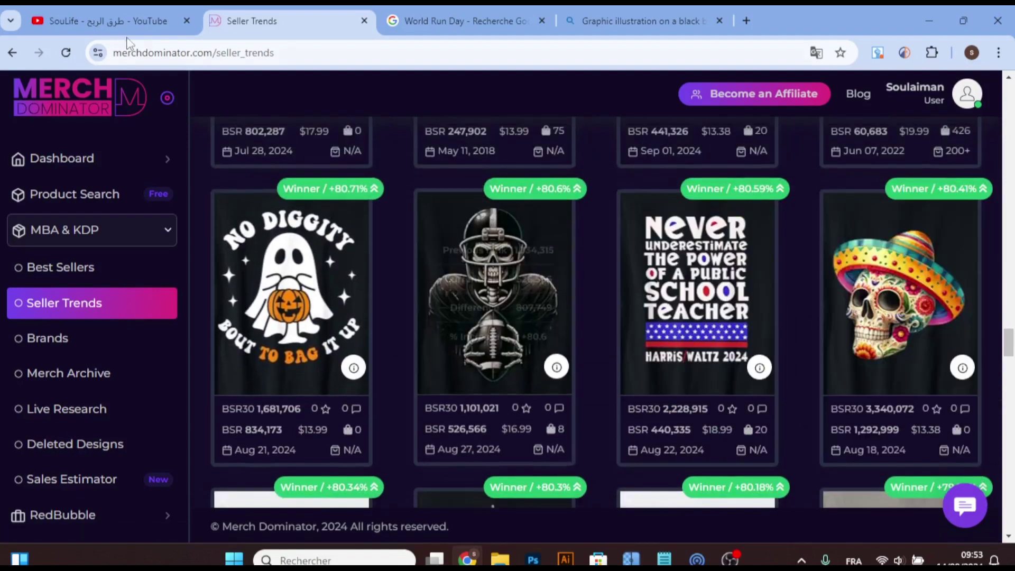
pyautogui.click(106, 21)
pyautogui.scroll(-4, 212, 332)
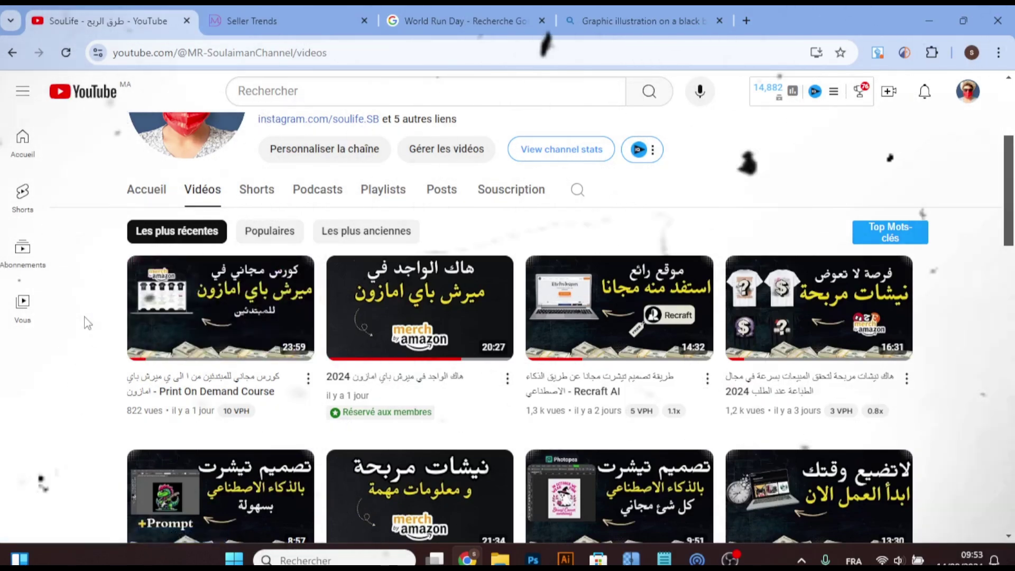
# - Return to Merch Dominator's Seller Trends with the Halloween Skeleton Football Player chart showing
pyautogui.hotkey('ctrl', 'Tab')
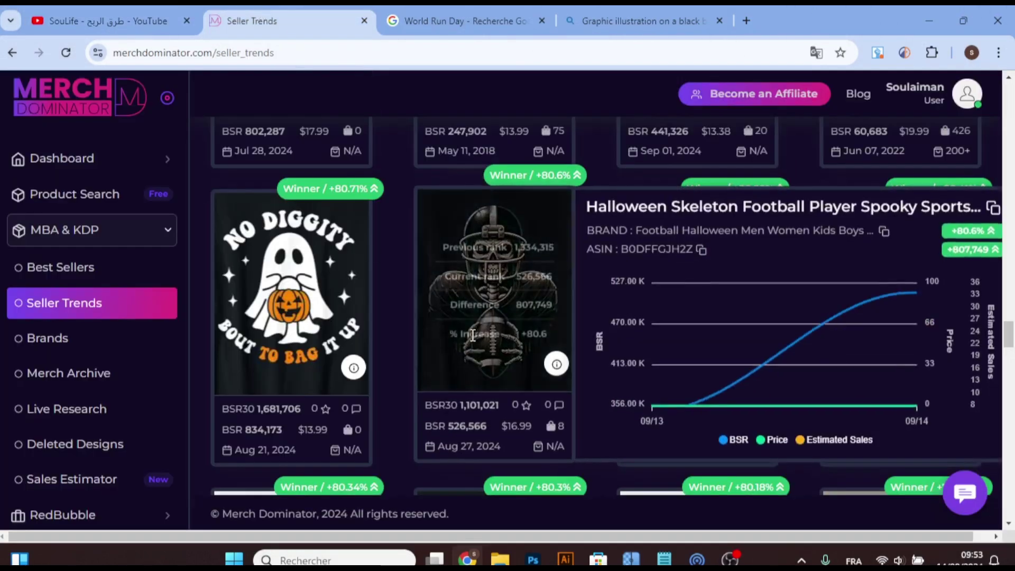
pyautogui.moveTo(556, 363)
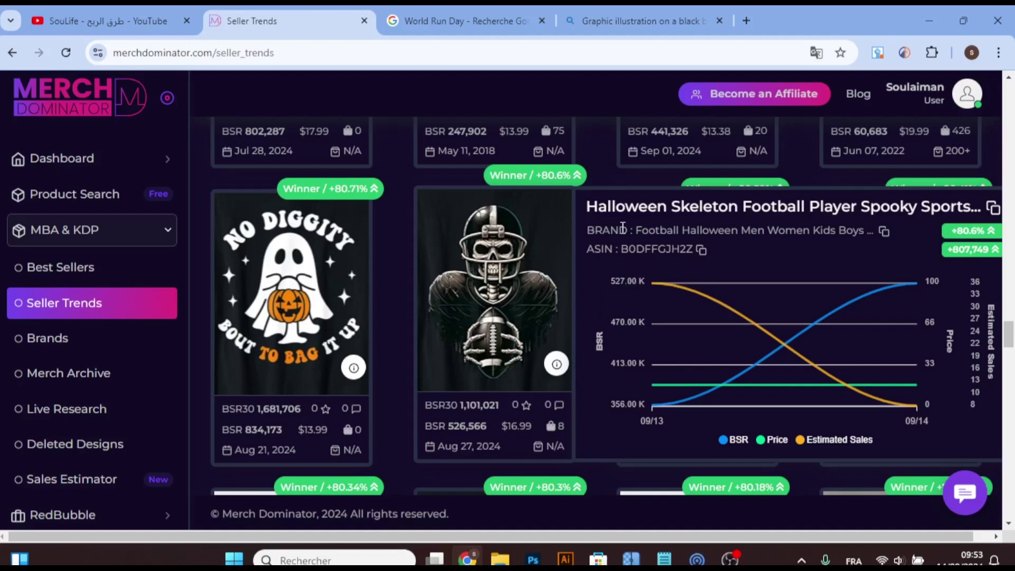
# - Highlight the football design's title word, BSR30 1,101,021 and BSR 526,566
pyautogui.moveTo(742, 207)
pyautogui.mouseDown()
pyautogui.moveTo(796, 209)
pyautogui.moveTo(598, 186)
pyautogui.mouseUp()
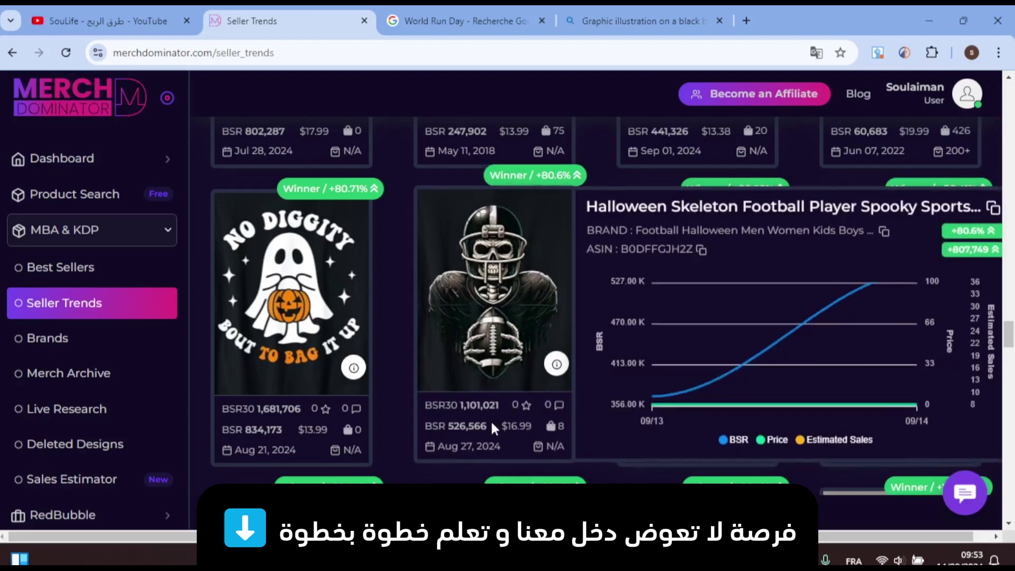
pyautogui.moveTo(459, 406); pyautogui.dragTo(501, 407)
pyautogui.moveTo(449, 426); pyautogui.dragTo(482, 426)
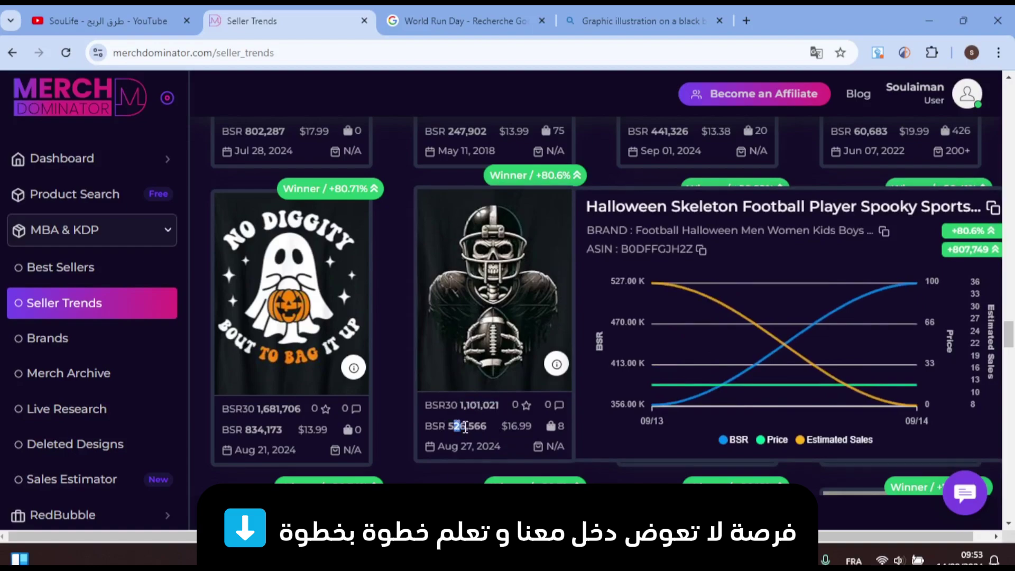
pyautogui.click(389, 421)
# - Scroll up to the Running Skeleton T-Shirt card and open its Design Details
pyautogui.scroll(5, 389, 422)
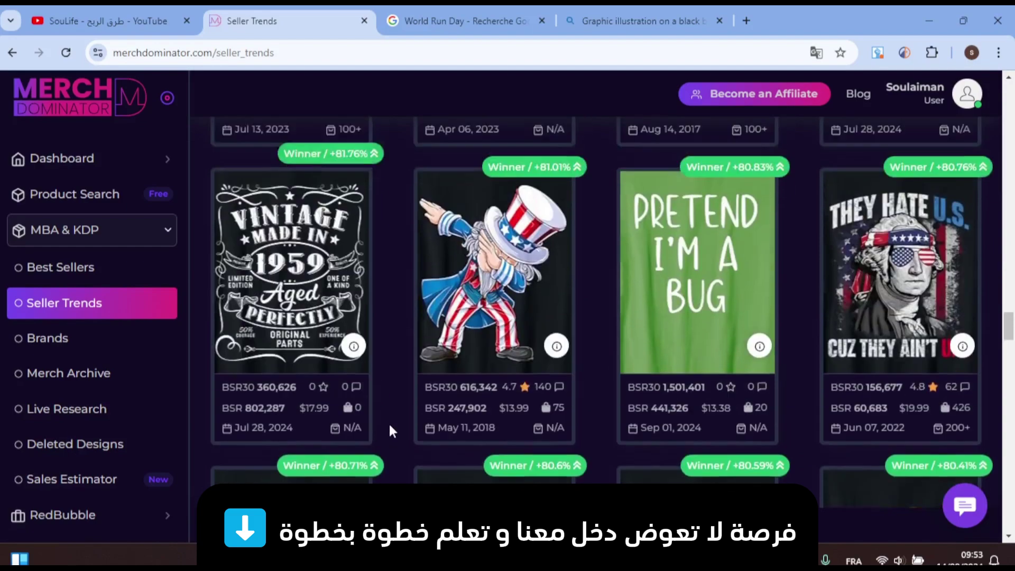
pyautogui.scroll(5, 388, 422)
pyautogui.scroll(5, 389, 420)
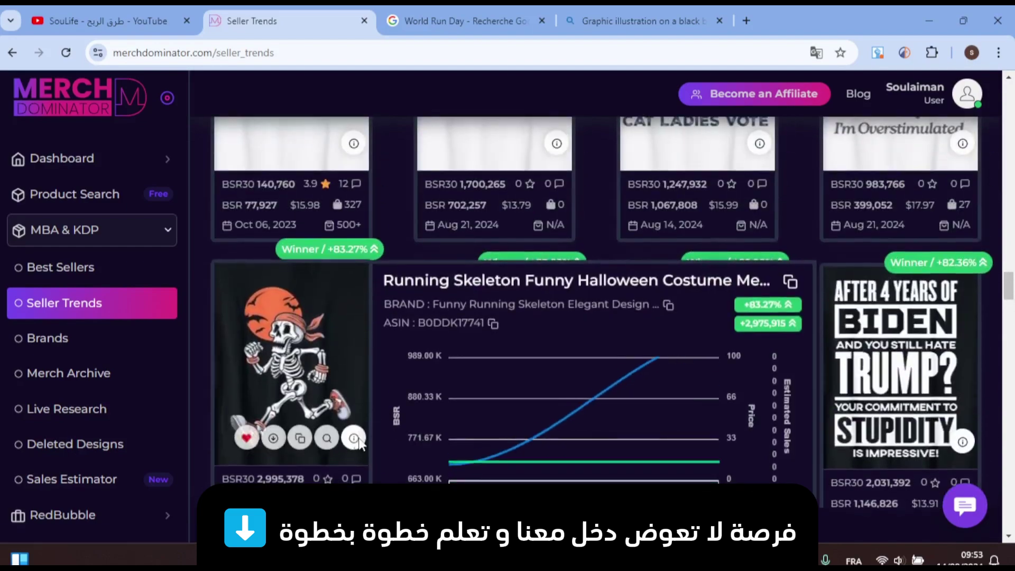
pyautogui.click(359, 438)
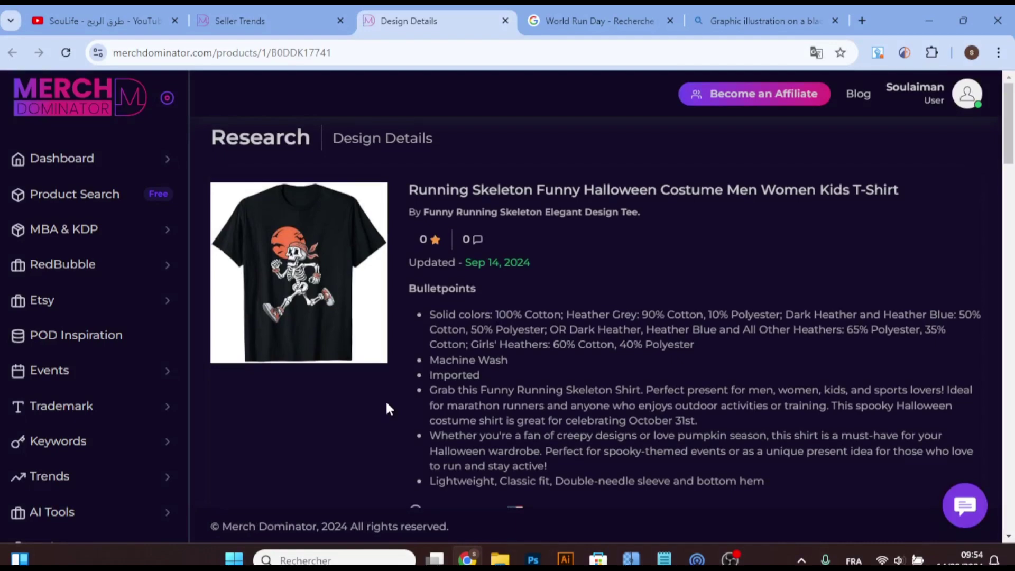
# - Switch to the Bing Image Creator tab showing four running-skeleton illustrations
pyautogui.click(740, 29)
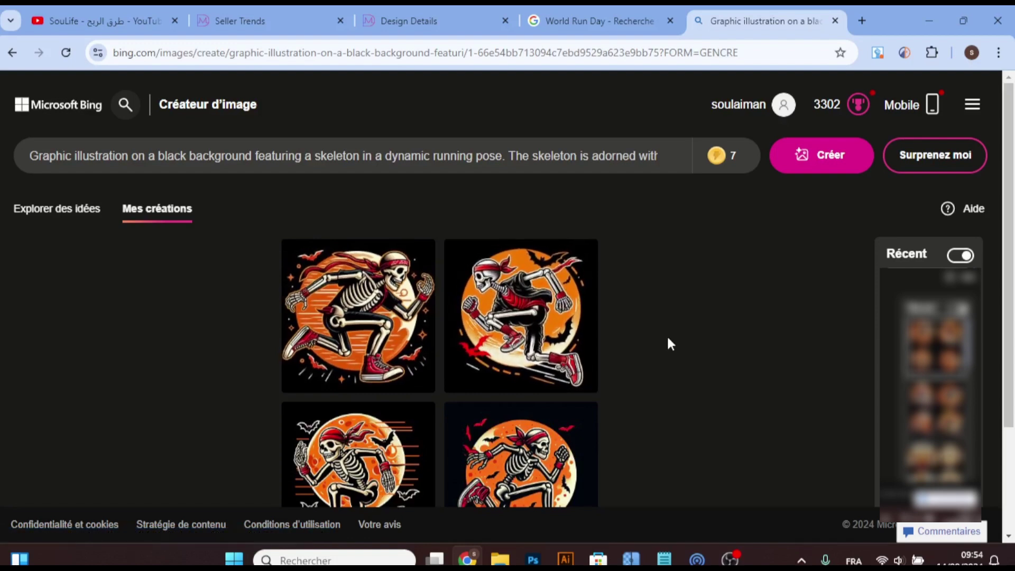
# - Return to the first skeleton batch and enlarge one image with its full prompt and 1024 × 1024 details
pyautogui.scroll(-1, 351, 431)
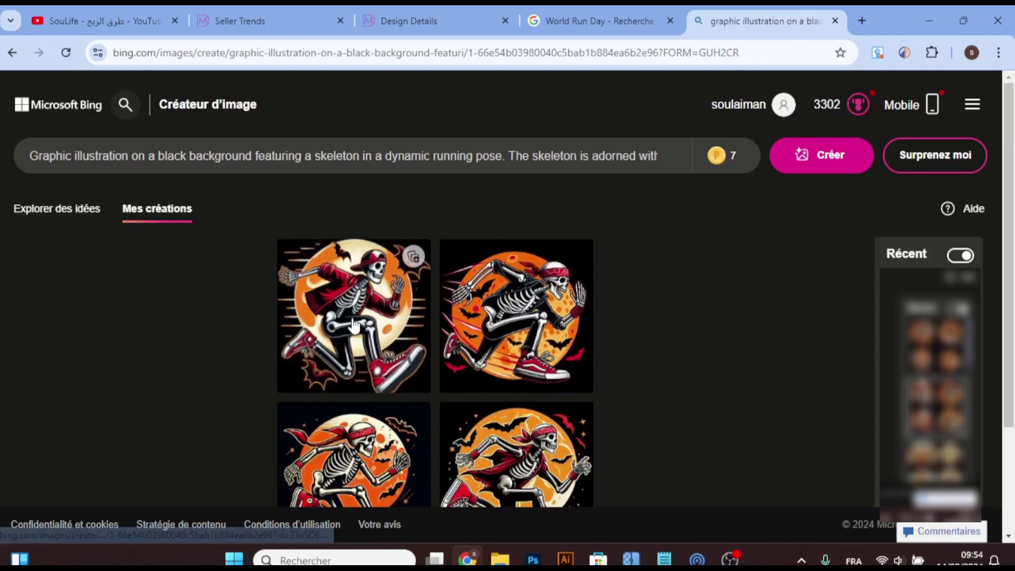
pyautogui.click(914, 344)
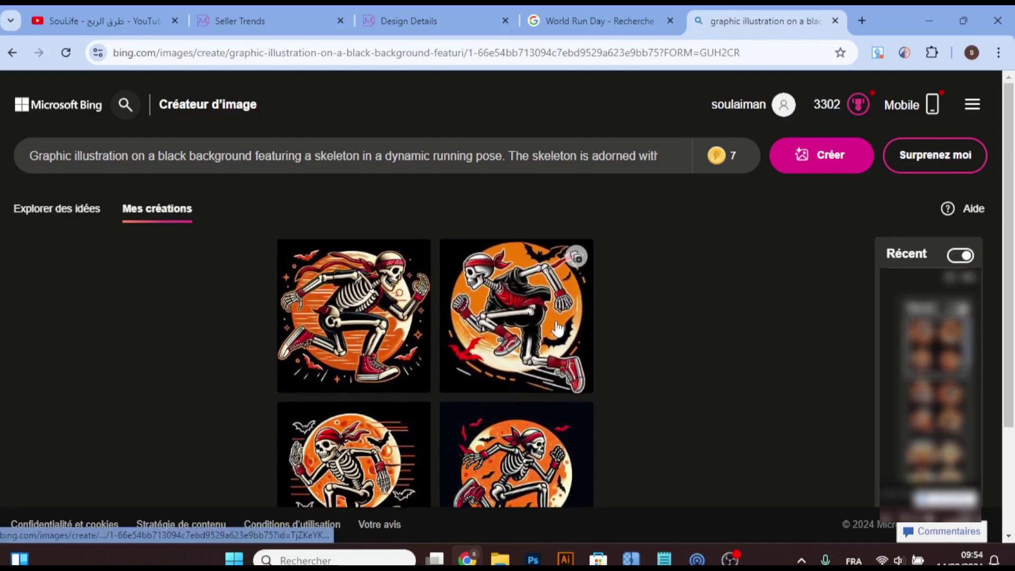
pyautogui.click(557, 326)
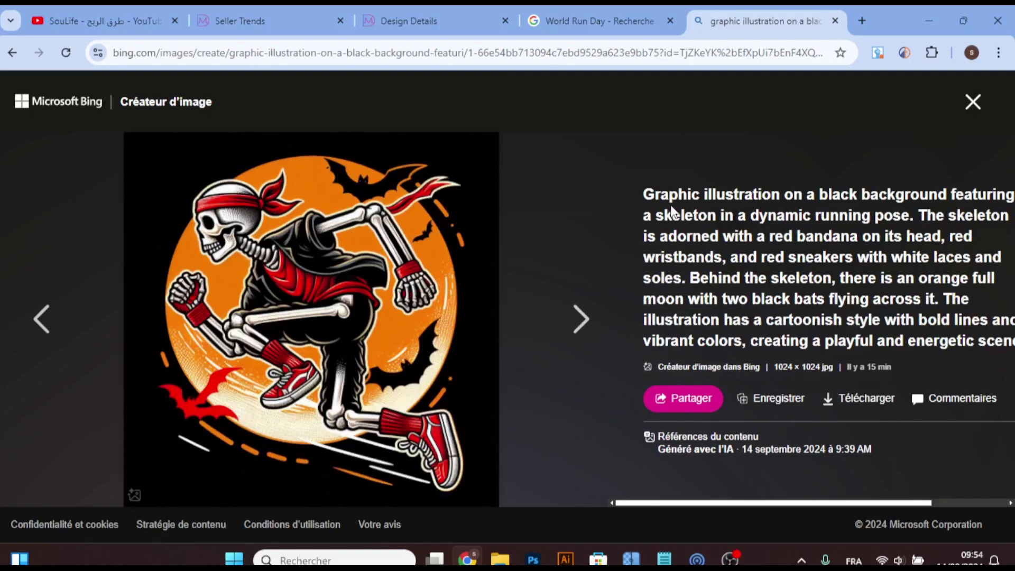
# - Select the image's prompt text, then download the running-skeleton full-moon jpg with Télécharger
pyautogui.moveTo(736, 506); pyautogui.dragTo(756, 504)
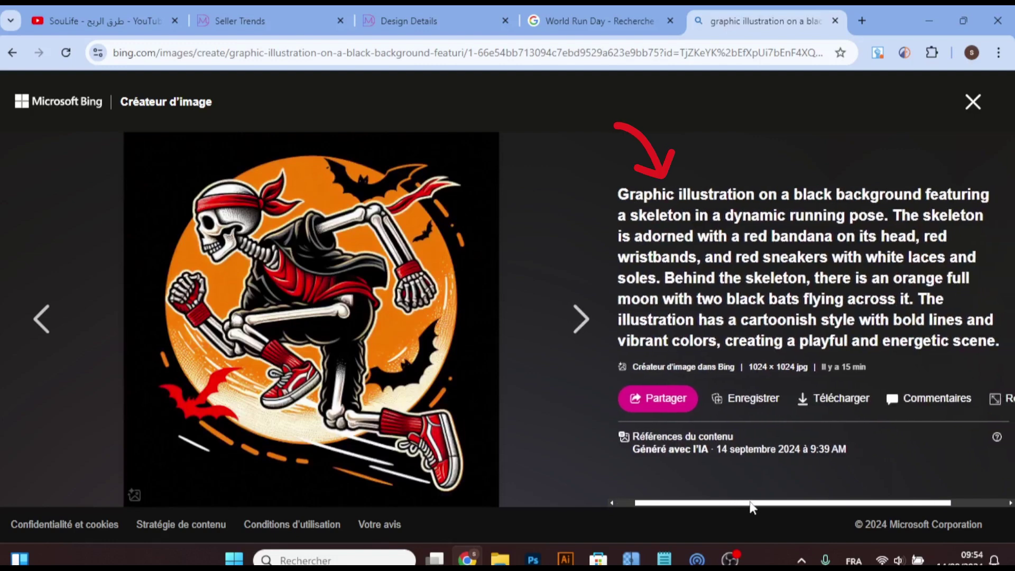
pyautogui.moveTo(616, 195)
pyautogui.mouseDown()
pyautogui.moveTo(914, 361)
pyautogui.moveTo(992, 344)
pyautogui.mouseUp()
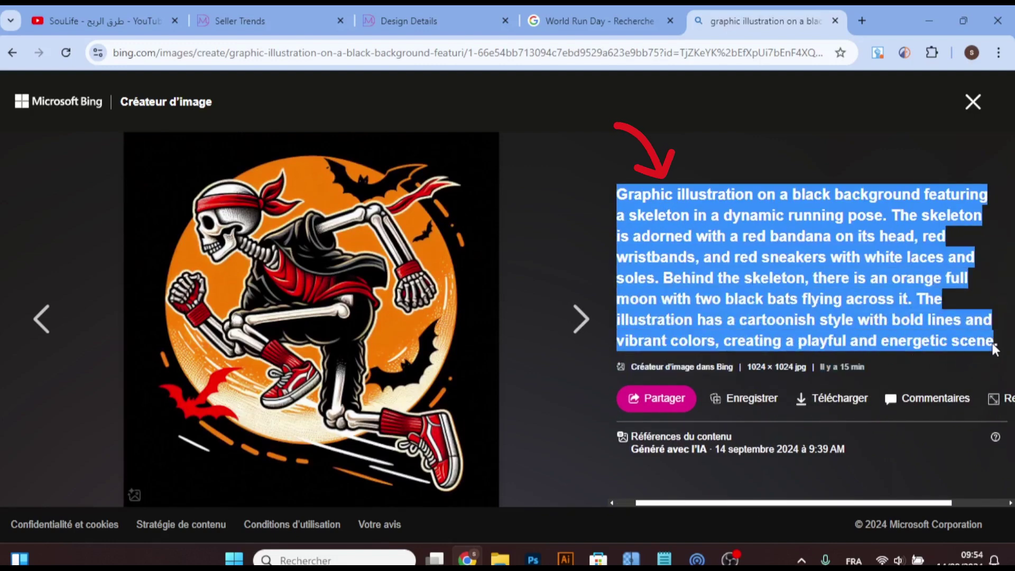
pyautogui.click(630, 216)
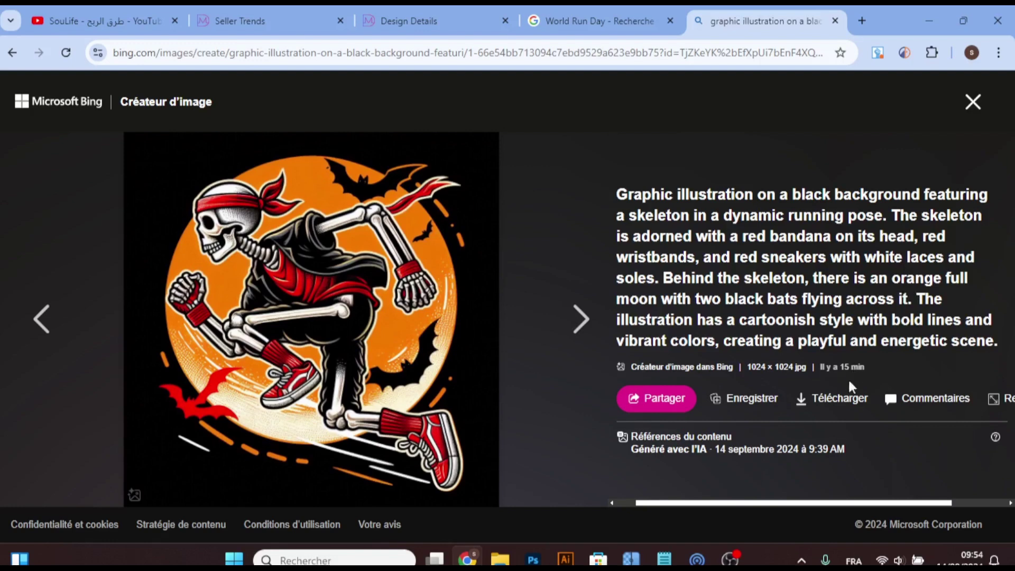
pyautogui.click(826, 402)
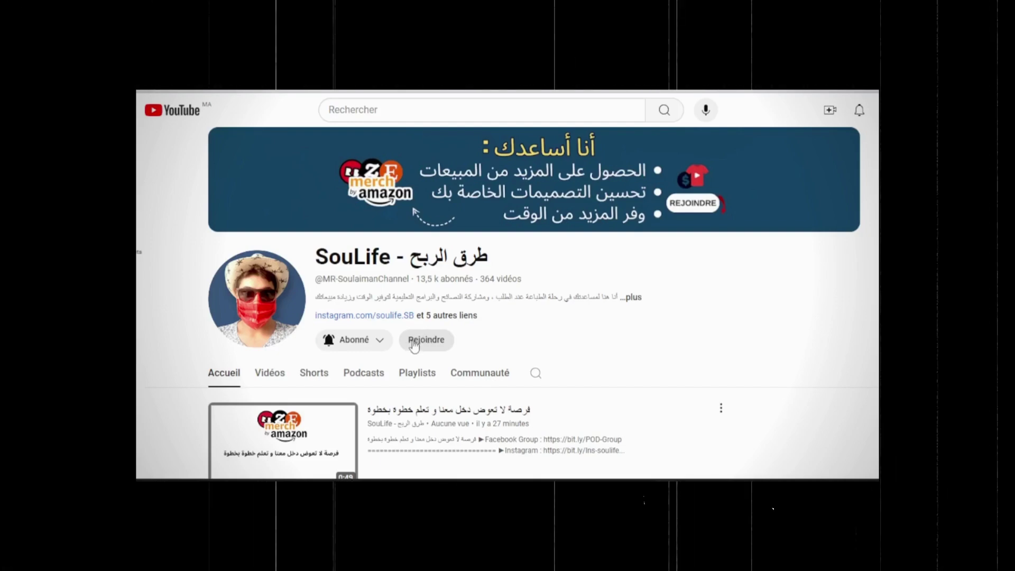
# - Compare the channel's GROUP VIP and GROUP GOLD membership tiers, then close the dialog
pyautogui.click(414, 346)
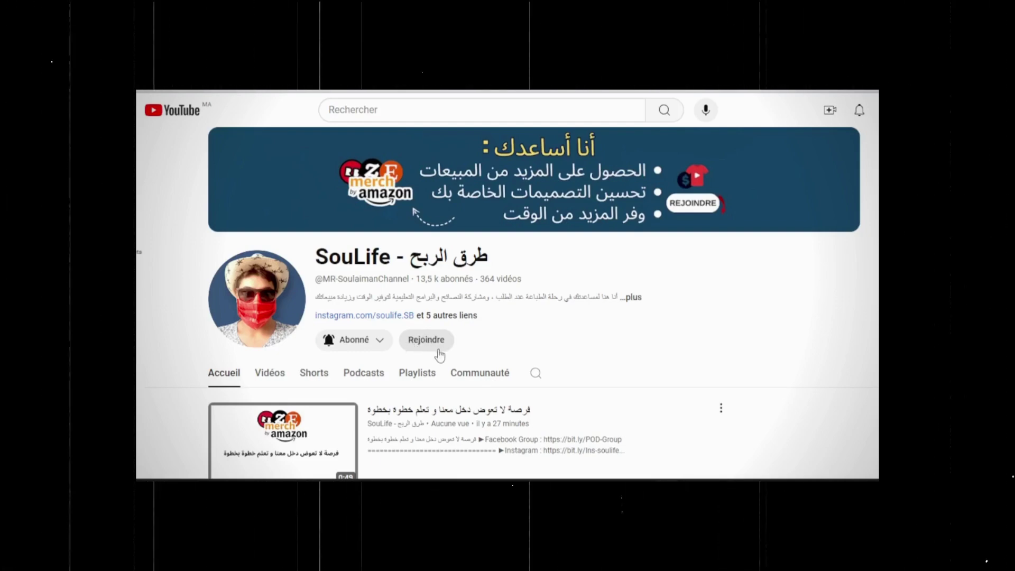
pyautogui.scroll(-1, 437, 333)
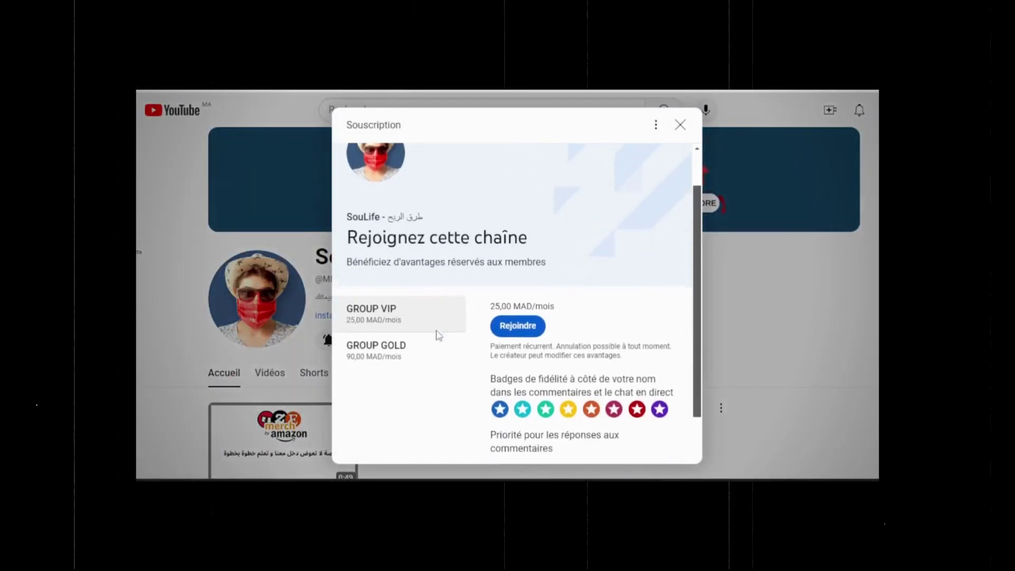
pyautogui.scroll(-2, 442, 324)
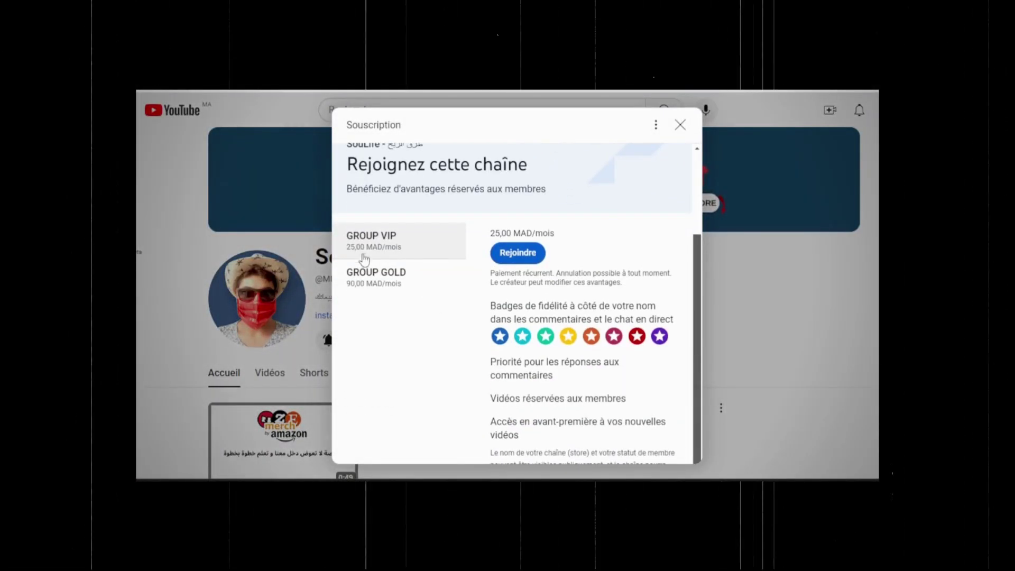
pyautogui.click(383, 286)
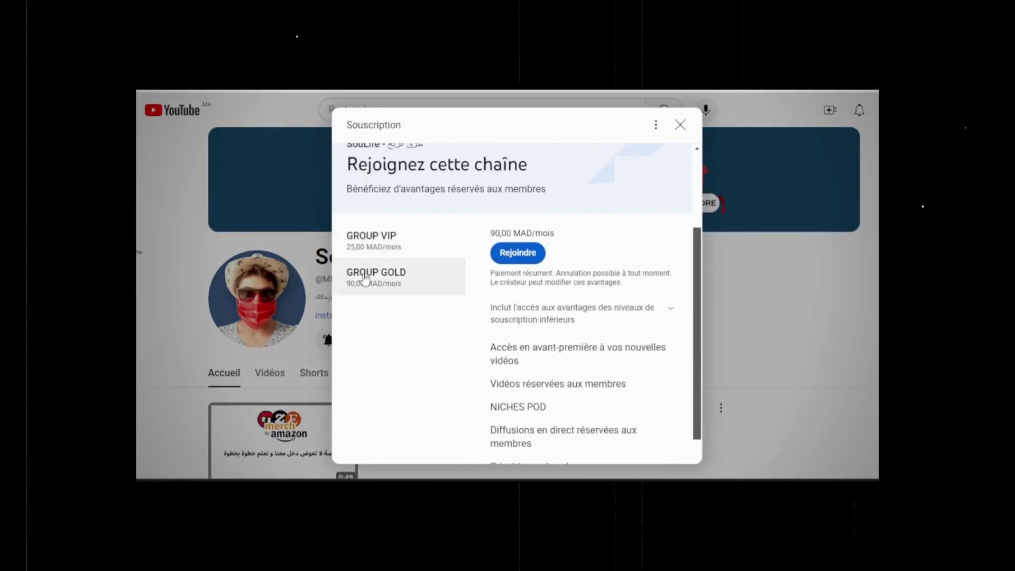
pyautogui.click(397, 242)
pyautogui.click(680, 125)
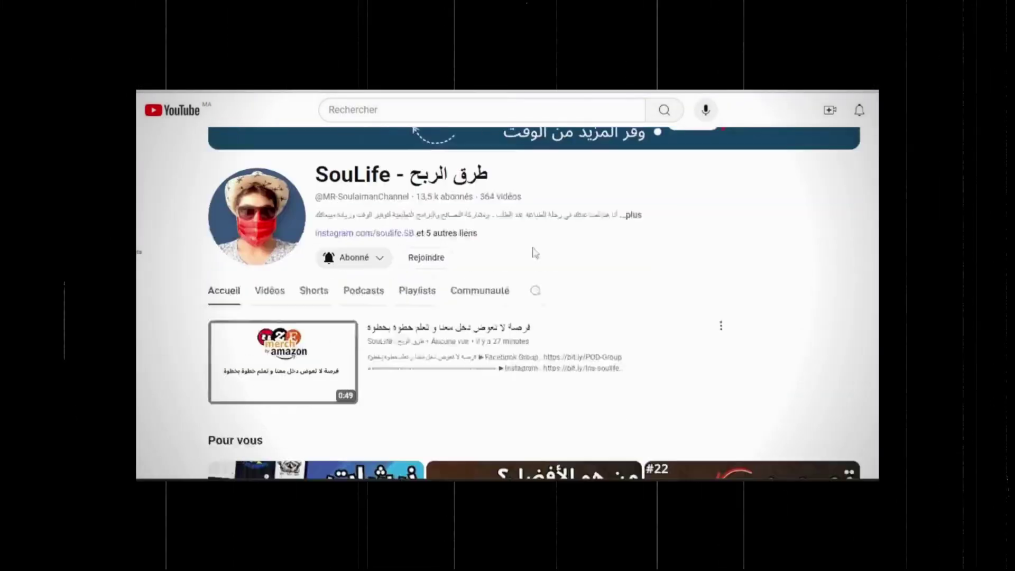
pyautogui.scroll(-2, 287, 342)
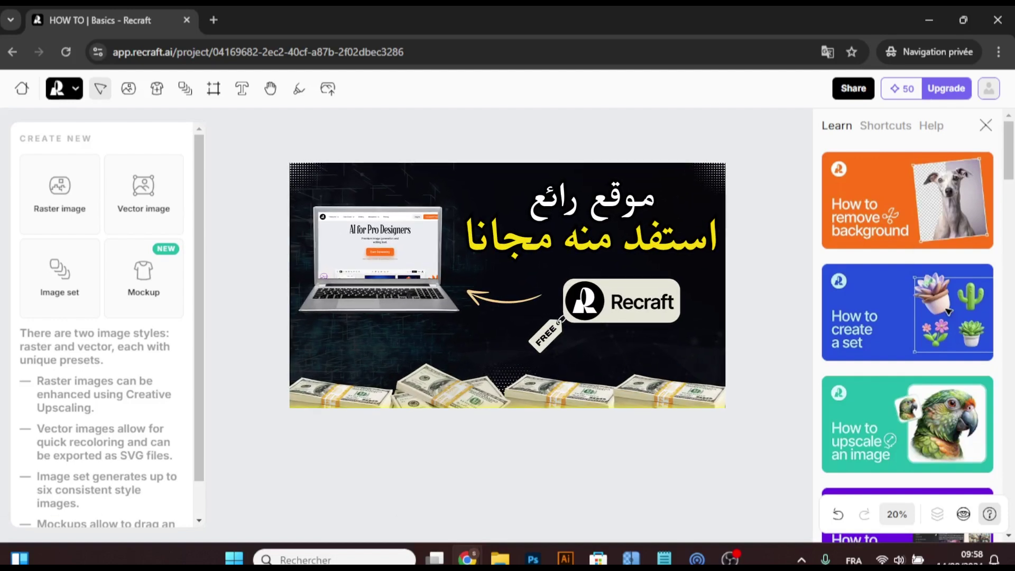
# - Upload the downloaded running-skeleton image onto the Recraft canvas
pyautogui.click(327, 88)
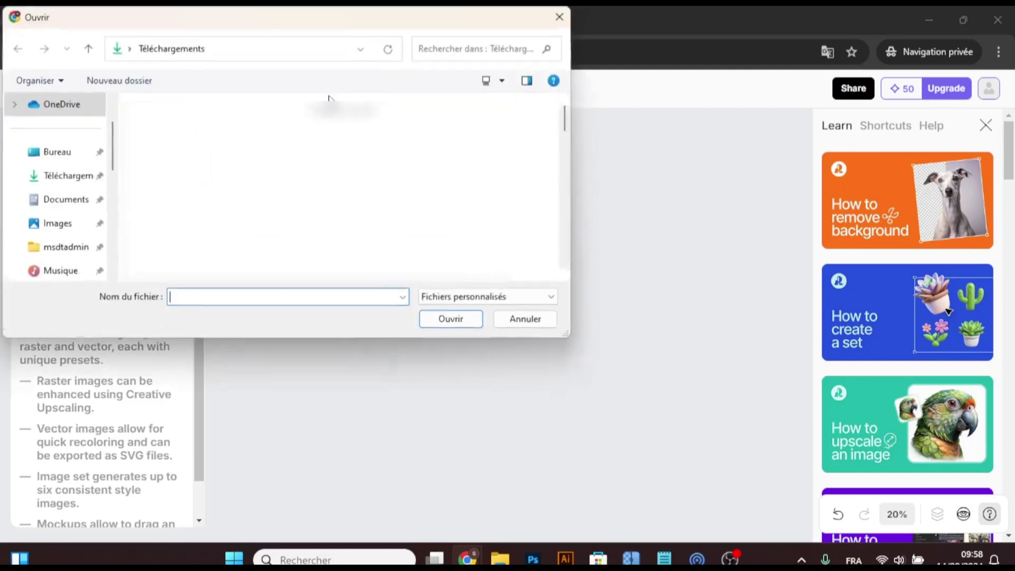
pyautogui.click(166, 153)
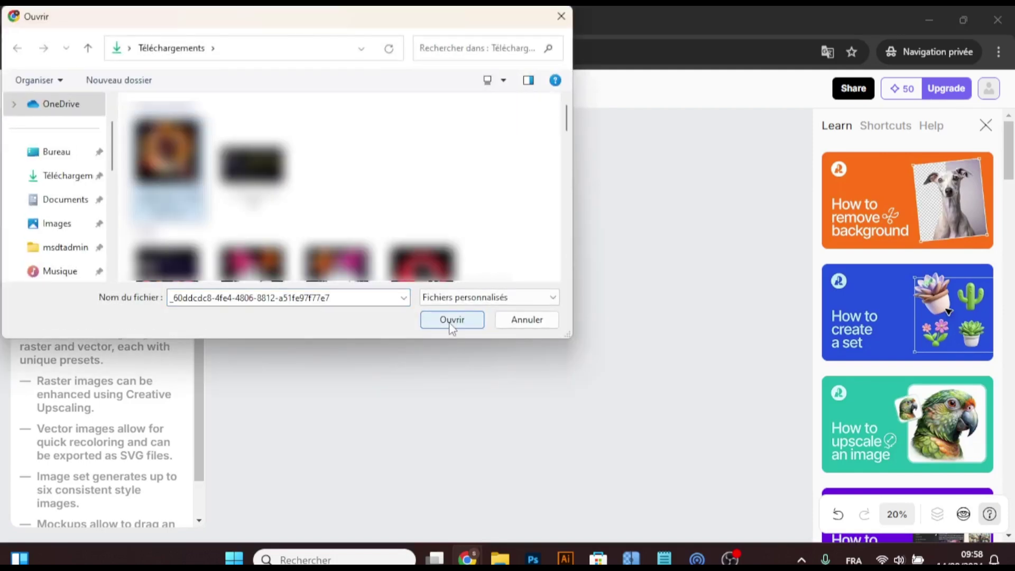
pyautogui.click(451, 320)
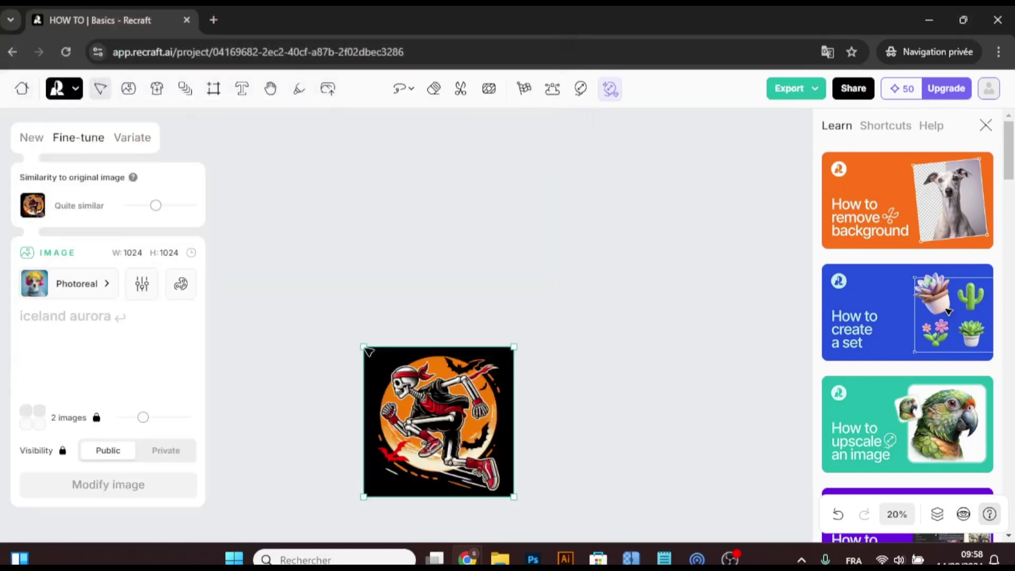
# - Enlarge the skeleton image to 1491 × 1491 px, reposition it, and remove its black background
pyautogui.moveTo(474, 440); pyautogui.dragTo(481, 286)
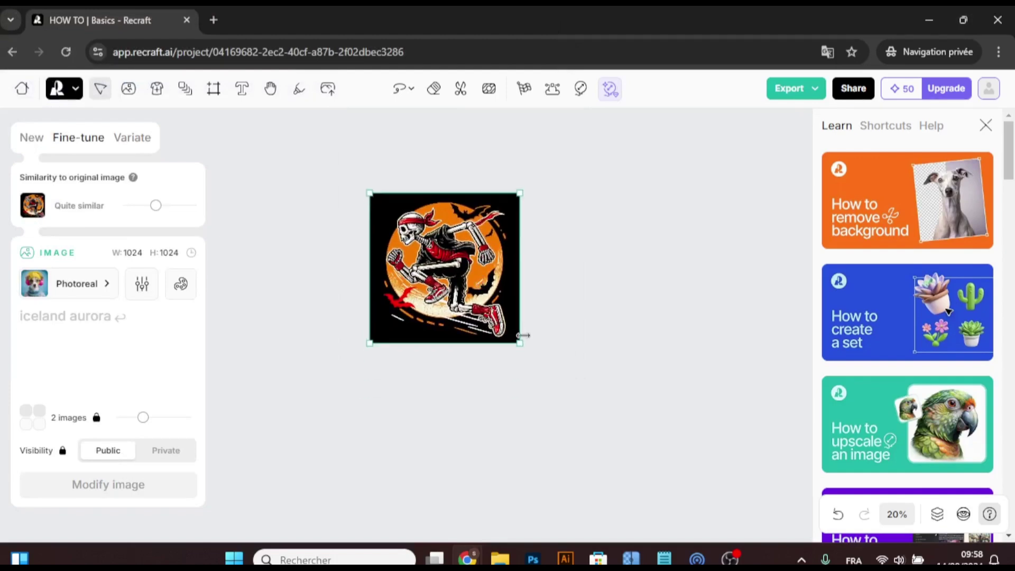
pyautogui.moveTo(534, 360); pyautogui.dragTo(592, 420)
pyautogui.moveTo(539, 331); pyautogui.dragTo(533, 319)
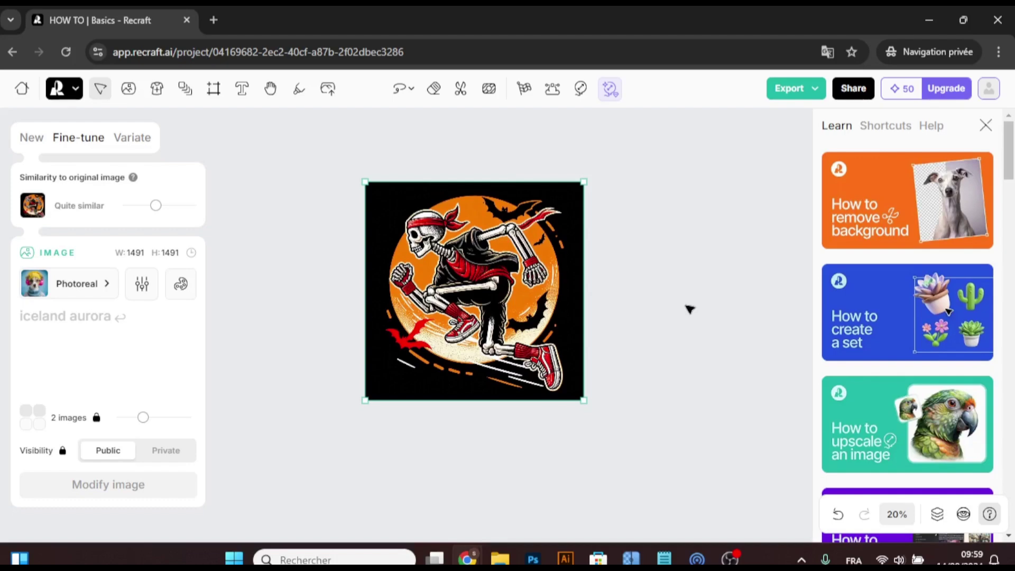
pyautogui.moveTo(512, 303); pyautogui.dragTo(508, 285)
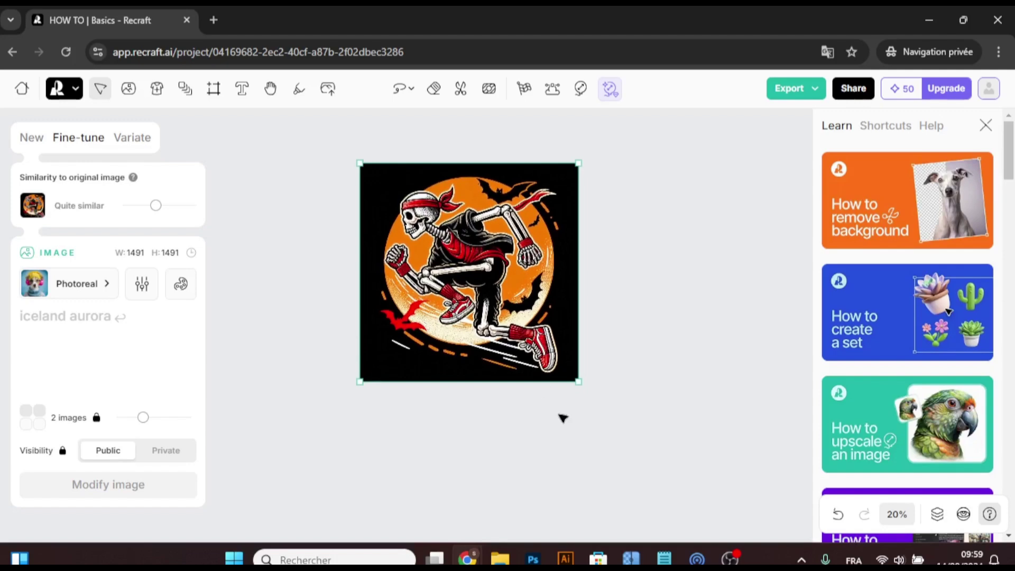
pyautogui.click(459, 89)
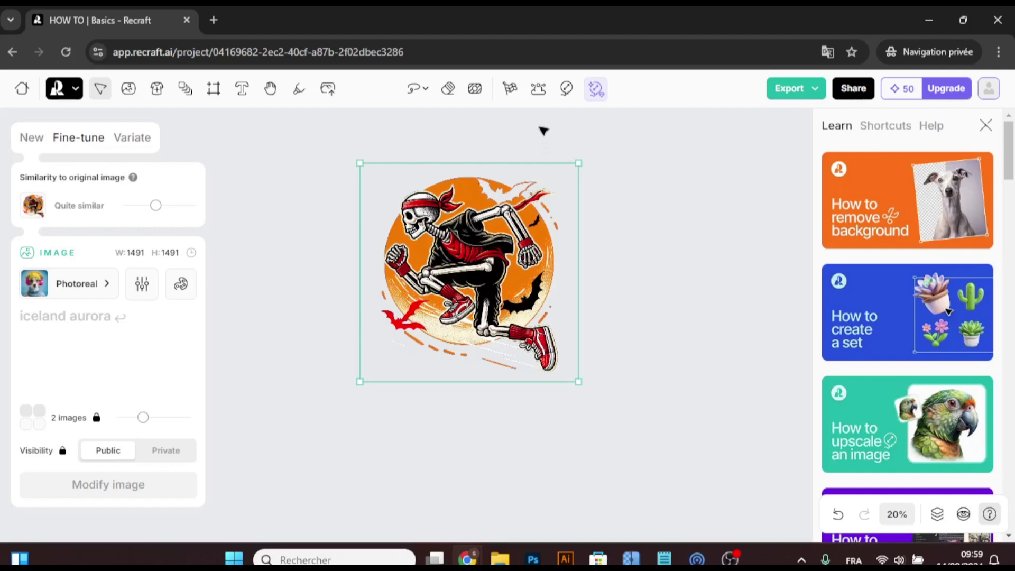
# - Vectorize the background-free skeleton illustration, yielding 1596 vector colors
pyautogui.click(538, 91)
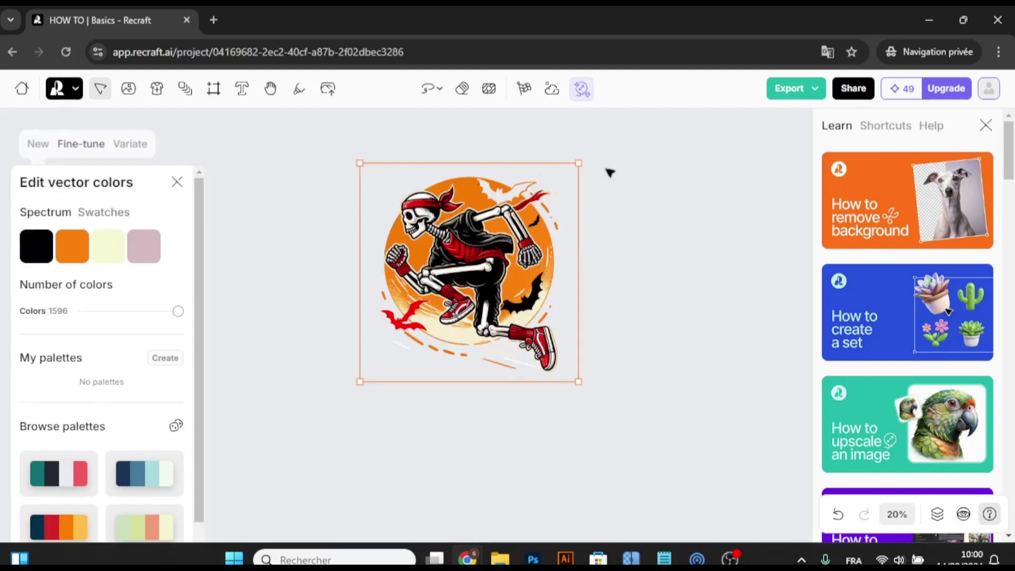
# - Export the vector skeleton at 4500 px width as an SVG, saving it to Downloads
pyautogui.click(801, 90)
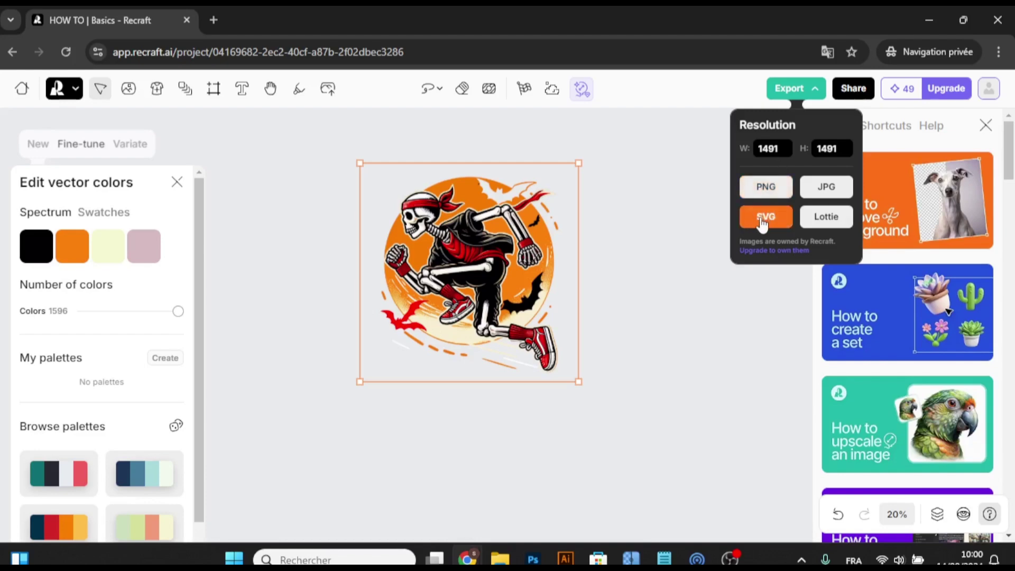
pyautogui.doubleClick(774, 148)
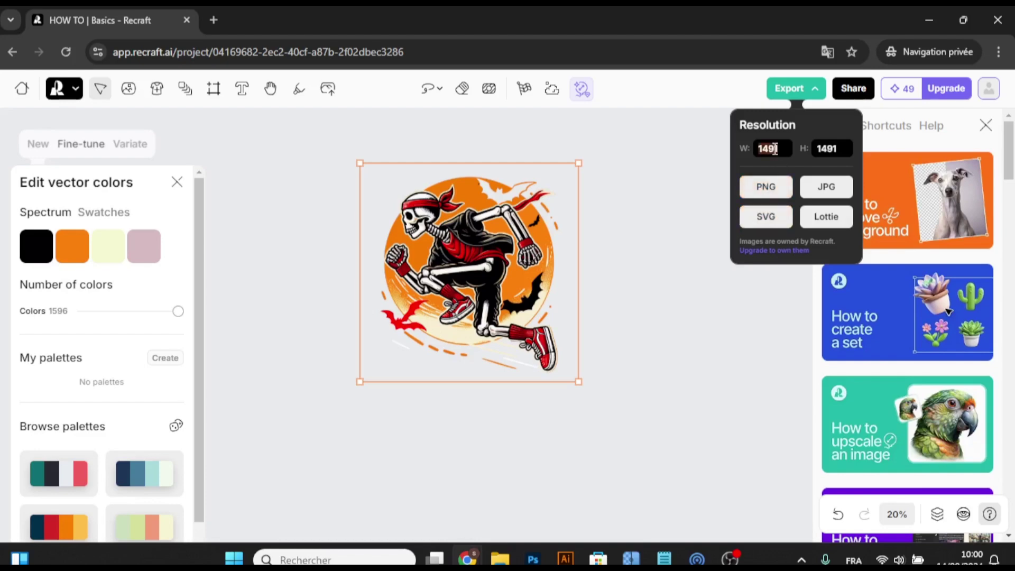
pyautogui.write('450')
pyautogui.write('0')
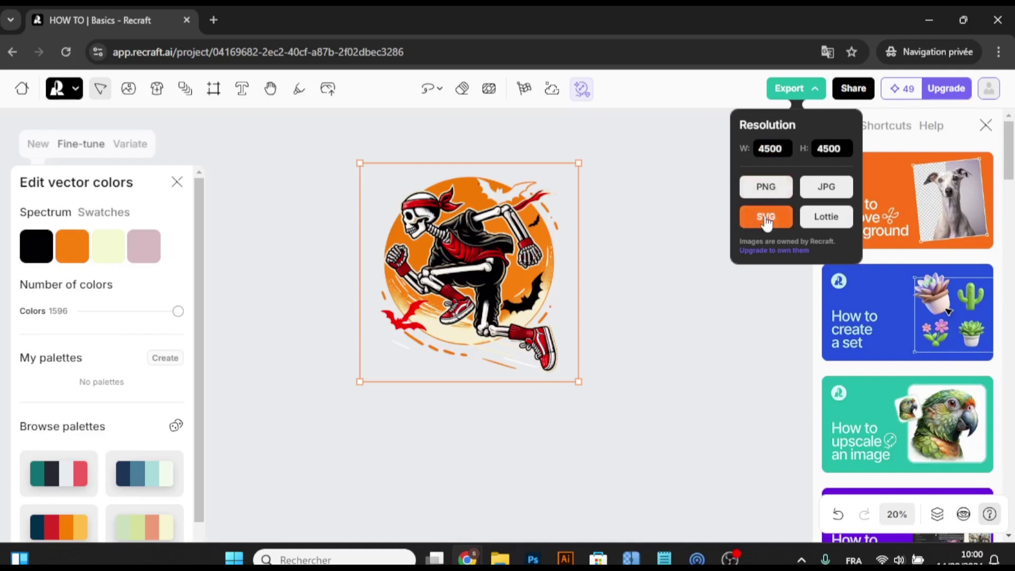
pyautogui.click(766, 217)
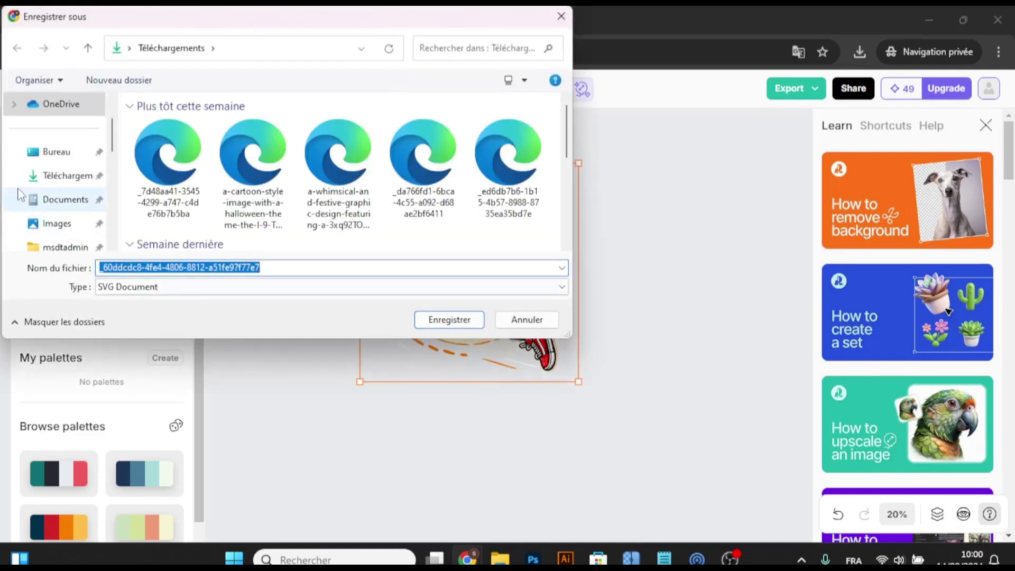
pyautogui.click(294, 267)
pyautogui.click(448, 320)
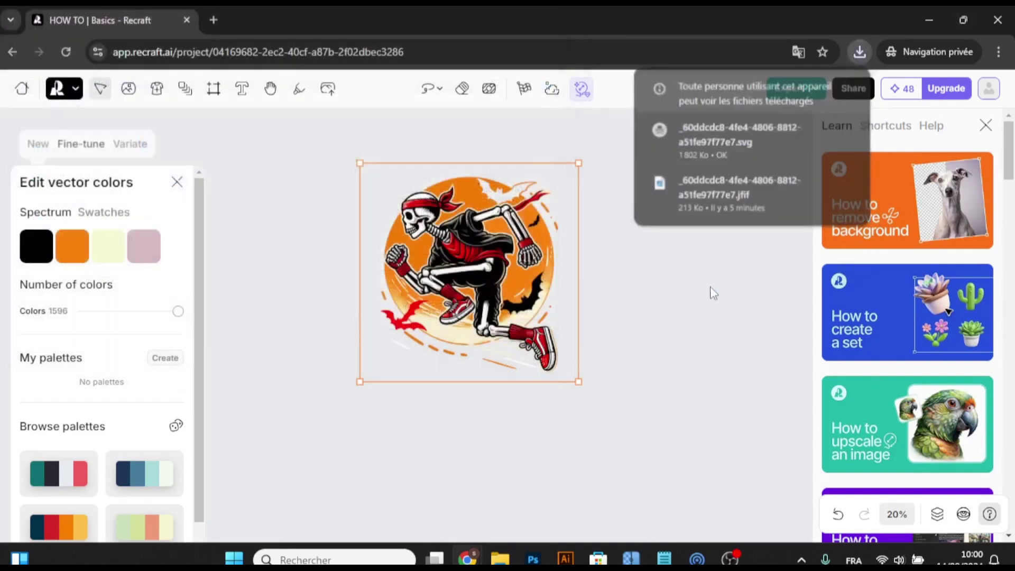
pyautogui.click(592, 396)
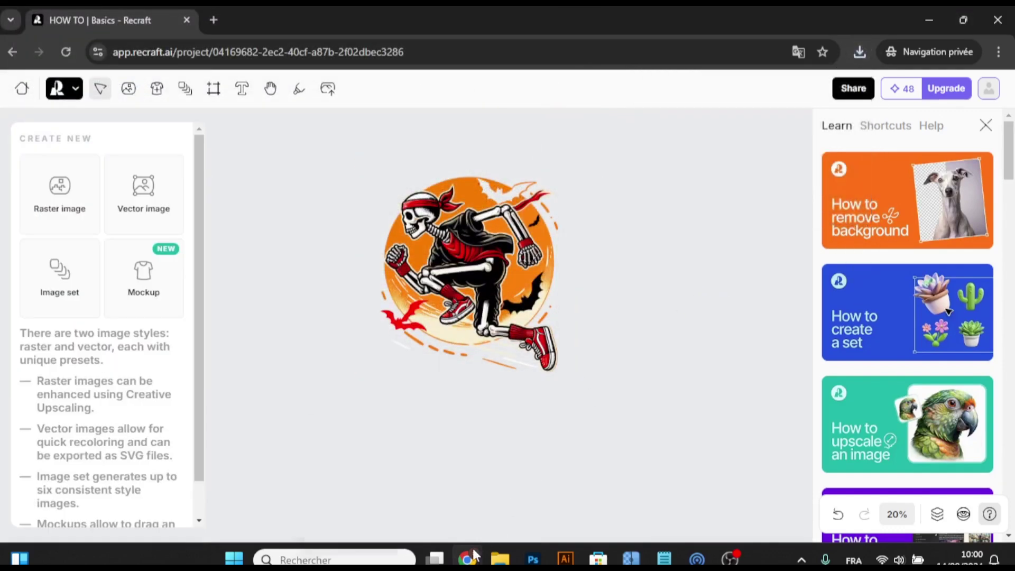
# - In Illustrator, select the whole skeleton illustration and move it off the artboard to the right
pyautogui.moveTo(467, 560)
pyautogui.click(430, 500)
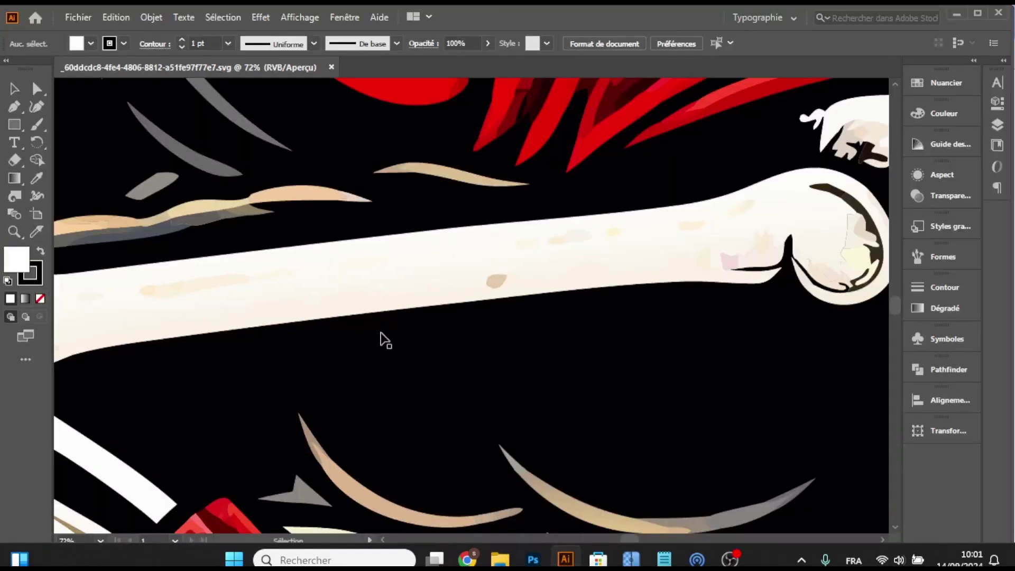
pyautogui.keyDown('alt'); pyautogui.scroll(-3, 385, 340); pyautogui.keyUp('alt')
pyautogui.keyDown('alt'); pyautogui.scroll(-2, 385, 340); pyautogui.keyUp('alt')
pyautogui.keyDown('alt'); pyautogui.scroll(-2, 384, 340); pyautogui.keyUp('alt')
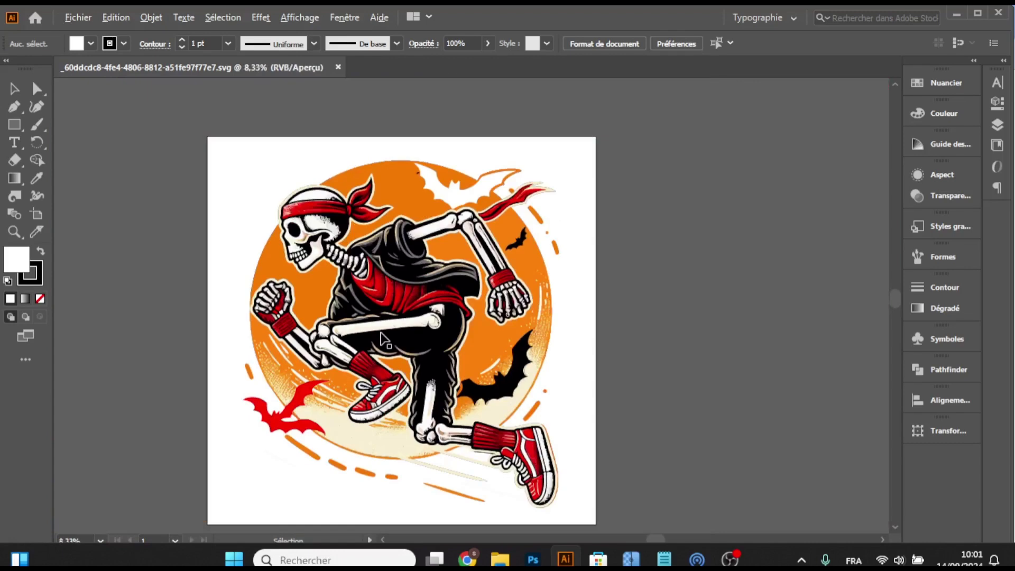
pyautogui.keyDown('alt'); pyautogui.scroll(-1, 382, 338); pyautogui.keyUp('alt')
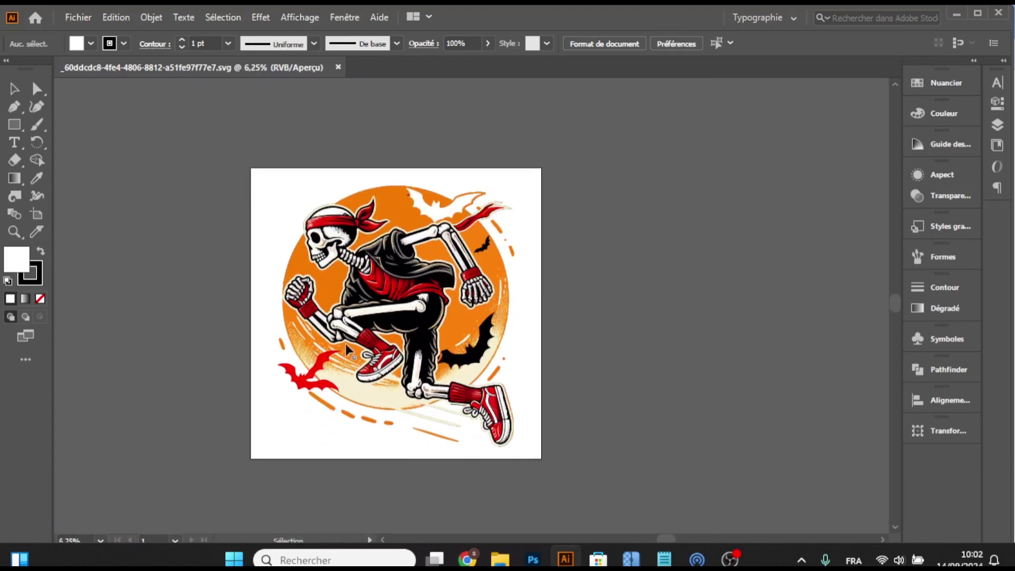
pyautogui.scroll(-1, 348, 351)
pyautogui.moveTo(184, 111)
pyautogui.mouseDown()
pyautogui.moveTo(613, 484)
pyautogui.moveTo(607, 508)
pyautogui.mouseUp()
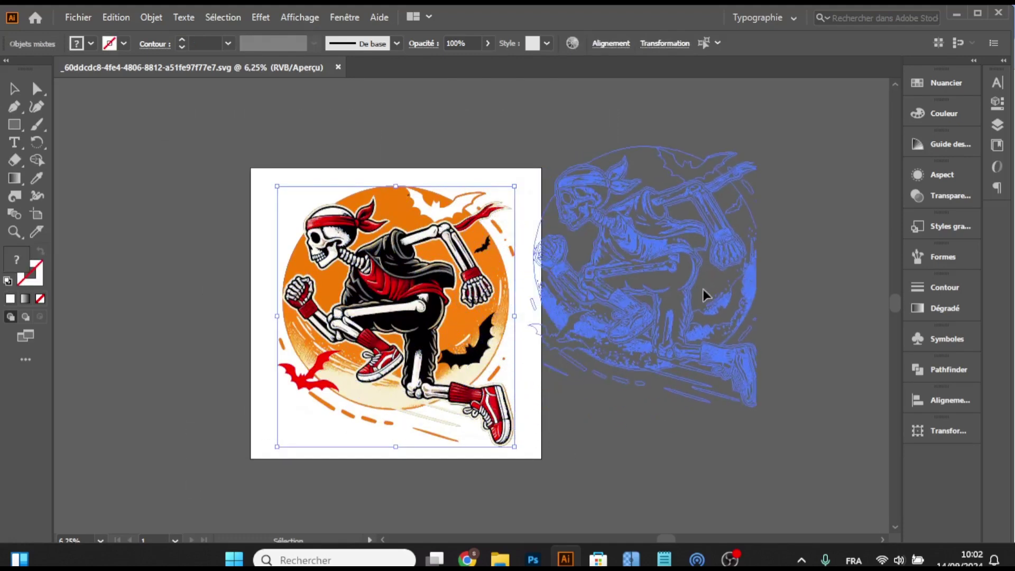
pyautogui.moveTo(433, 341); pyautogui.dragTo(721, 309)
pyautogui.click(577, 453)
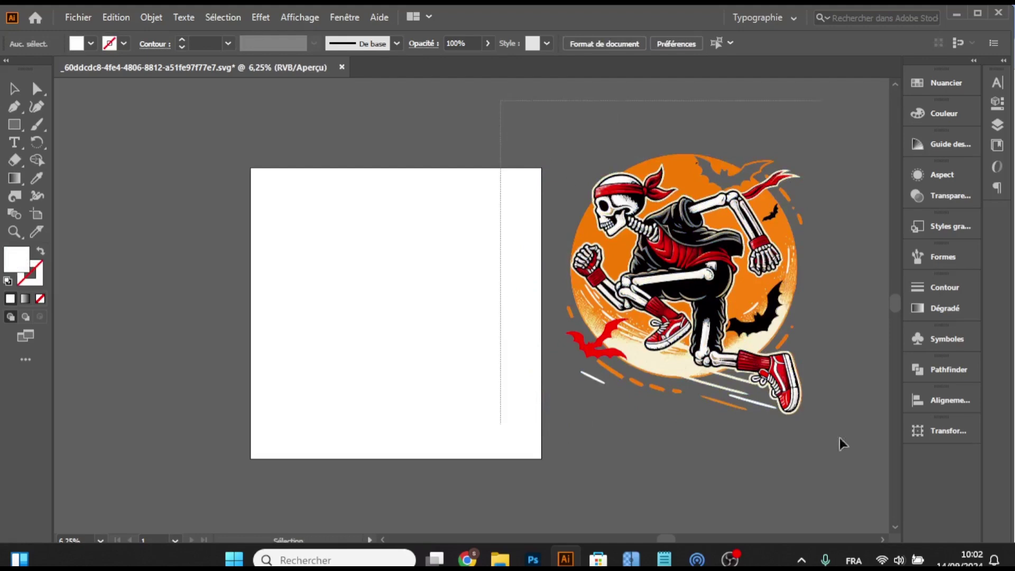
# - Group the skeleton illustration's parts (Associer) and drag the group onto the artboard
pyautogui.moveTo(494, 92); pyautogui.dragTo(878, 468)
pyautogui.rightClick(709, 271)
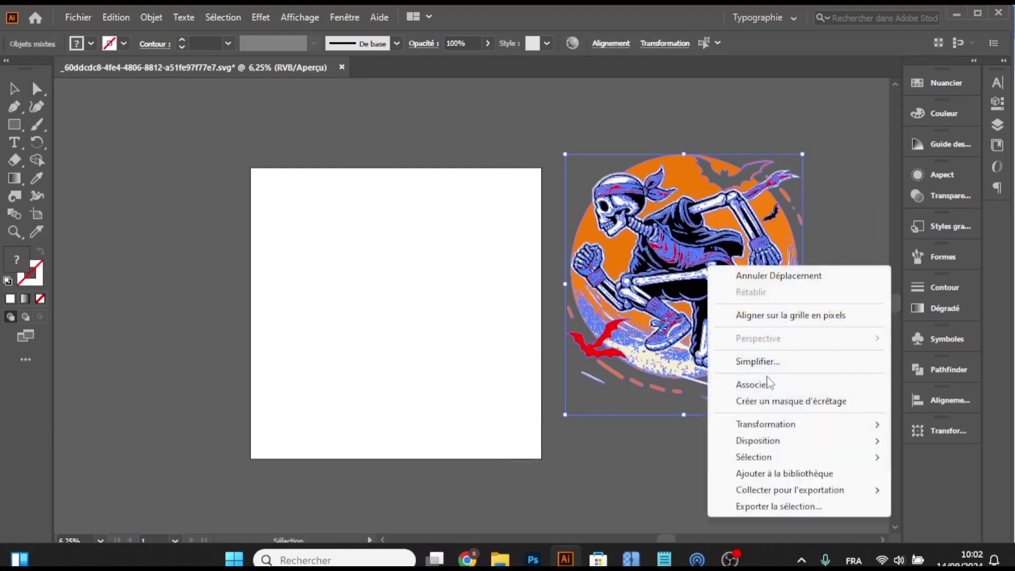
pyautogui.click(752, 384)
pyautogui.moveTo(701, 295); pyautogui.dragTo(460, 333)
# - Create a new untitled 4500 × 5400 px CMYK document and bring the skeleton artwork into it
pyautogui.rightClick(412, 65)
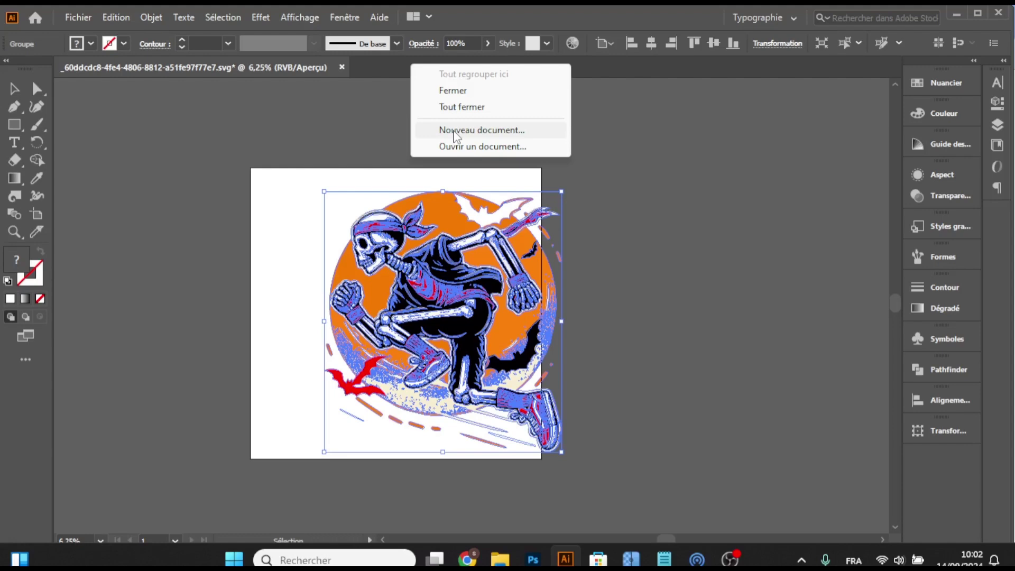
pyautogui.click(455, 132)
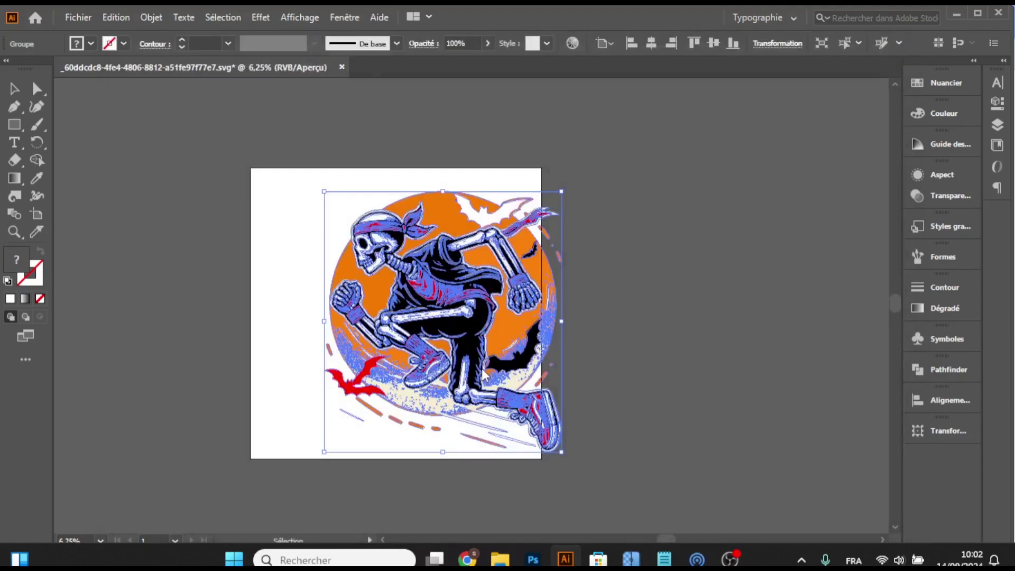
pyautogui.click(190, 67)
pyautogui.moveTo(448, 207)
pyautogui.mouseDown()
pyautogui.moveTo(448, 96)
pyautogui.moveTo(365, 135)
pyautogui.mouseUp()
# - Close the original SVG without saving and put a black rectangle behind the skeleton covering the artboard
pyautogui.click(341, 67)
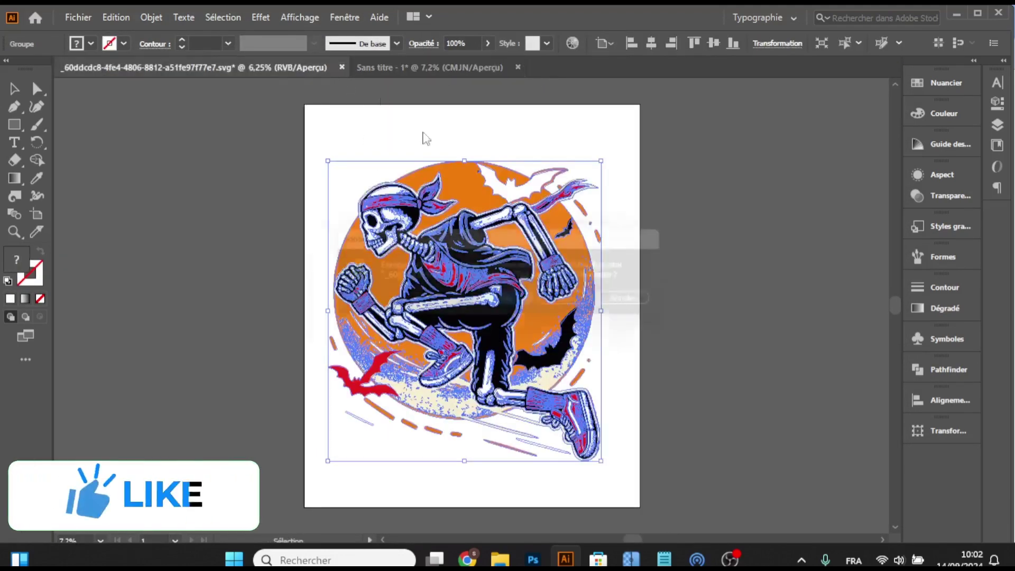
pyautogui.click(580, 305)
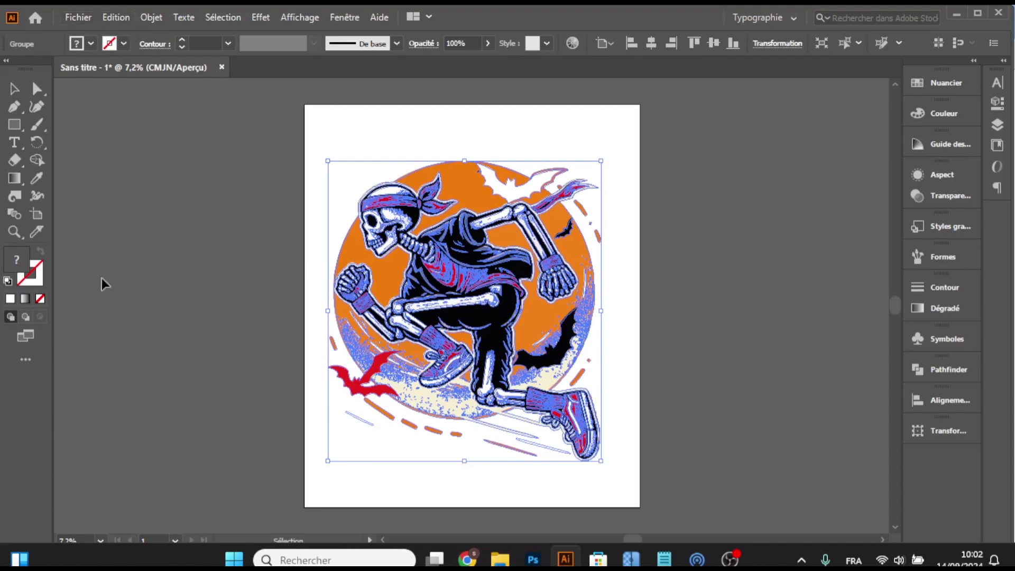
pyautogui.click(331, 138)
pyautogui.click(78, 45)
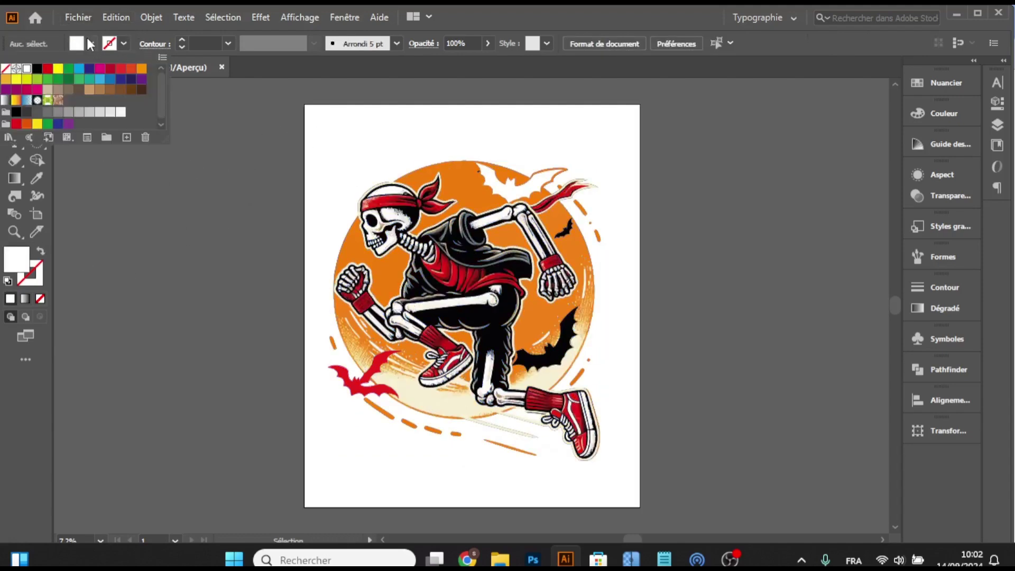
pyautogui.click(36, 71)
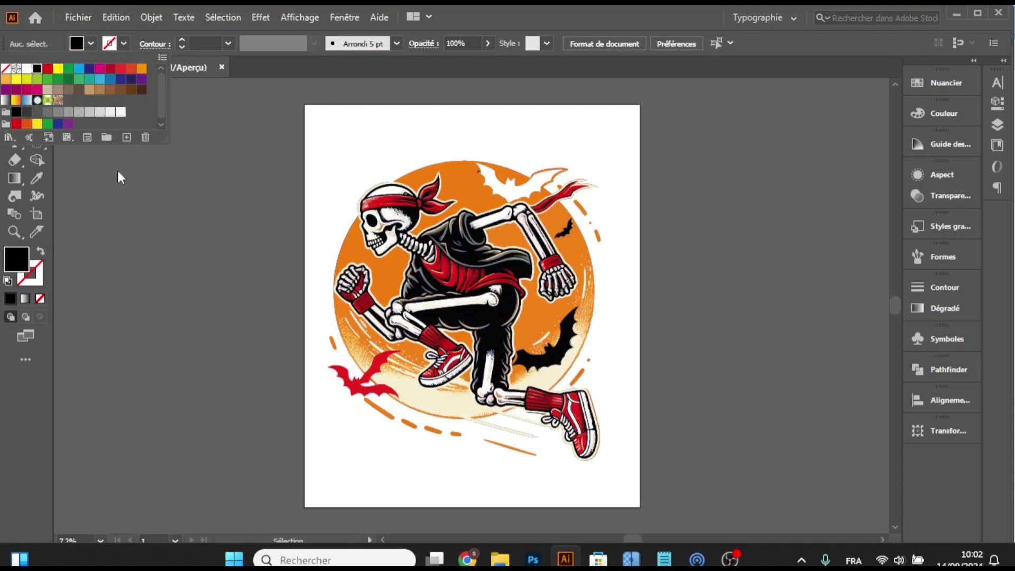
pyautogui.click(116, 168)
pyautogui.click(14, 124)
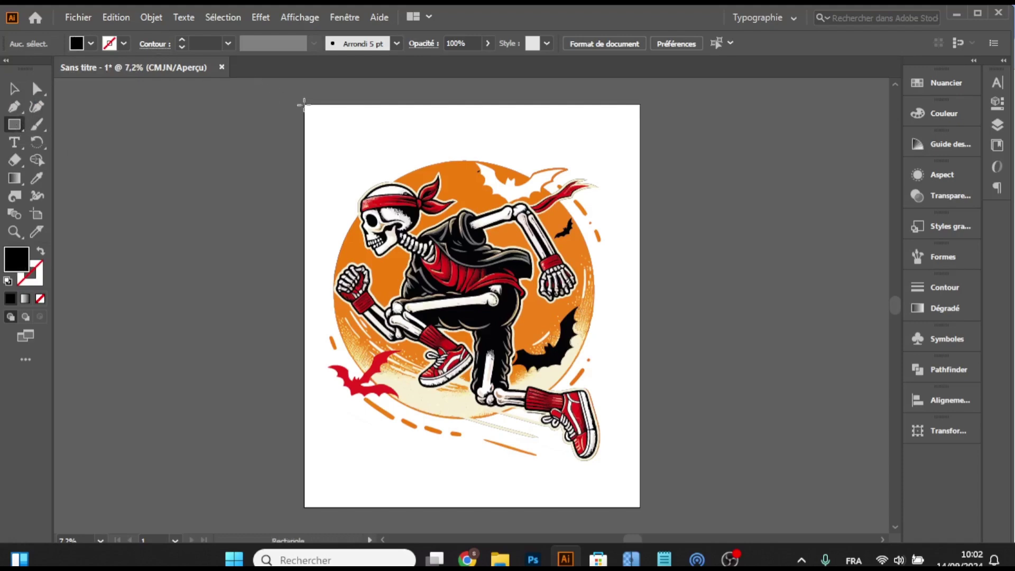
pyautogui.moveTo(304, 104); pyautogui.dragTo(639, 508)
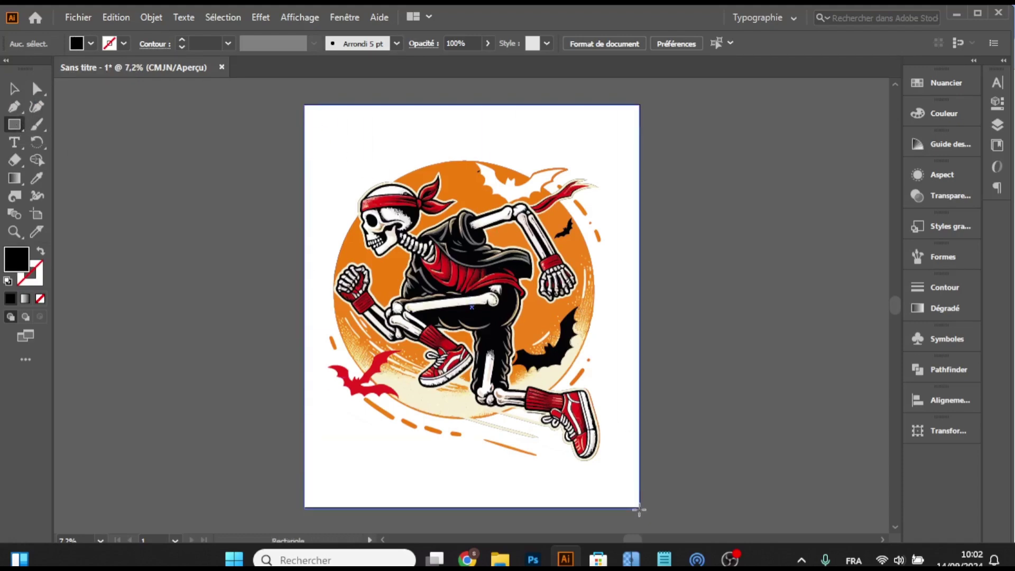
pyautogui.rightClick(483, 341)
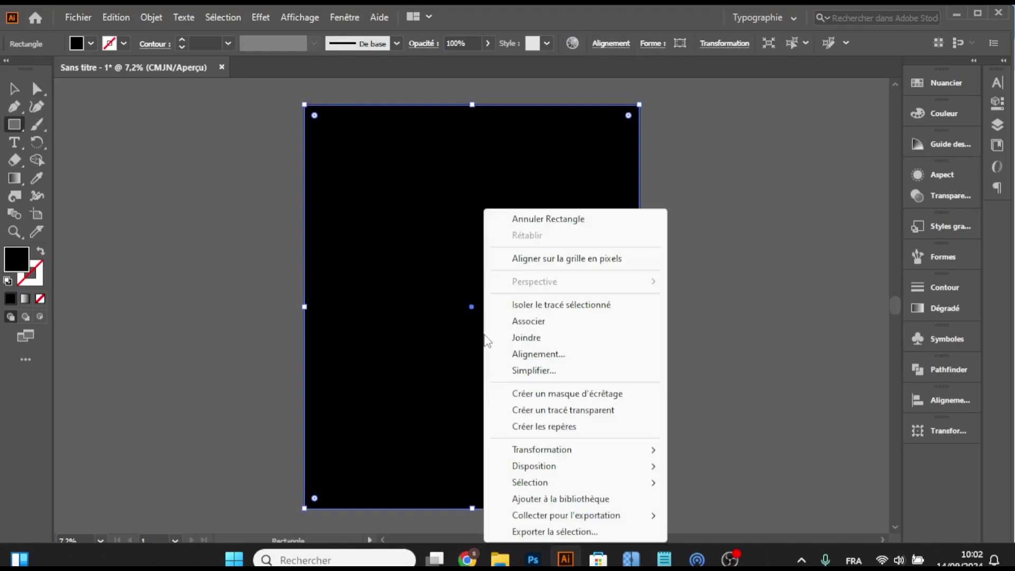
pyautogui.moveTo(534, 466)
pyautogui.click(697, 515)
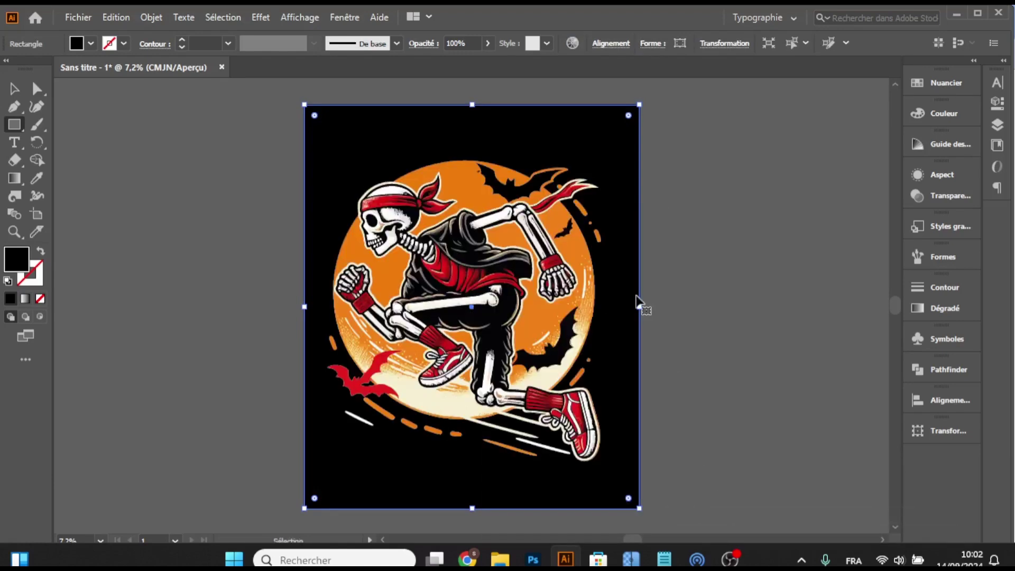
pyautogui.hotkey('ctrl', 'shift', 'a')
# - Extend the black background rectangle slightly upward
pyautogui.click(14, 89)
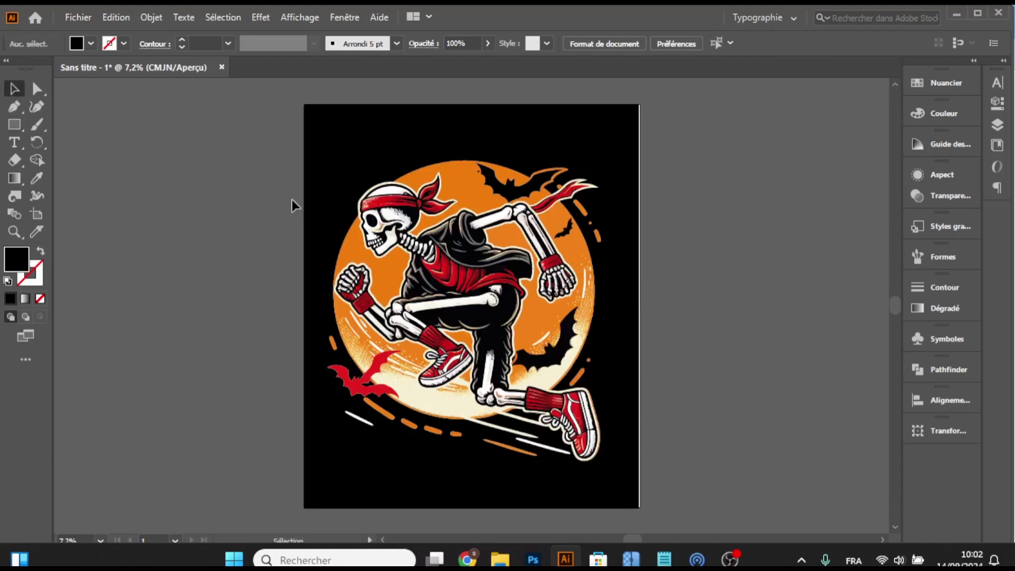
pyautogui.click(326, 188)
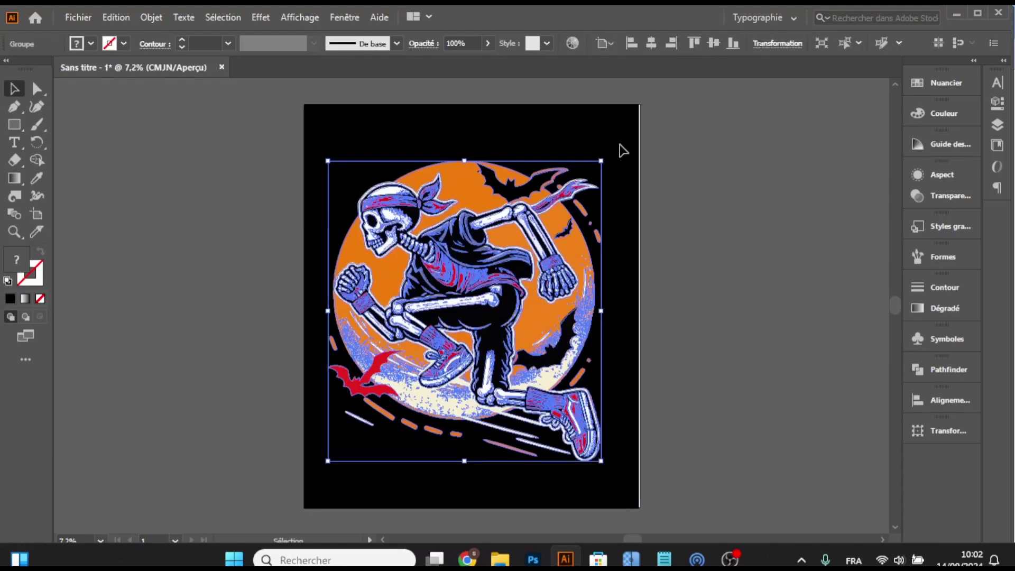
pyautogui.hotkey('ctrl', 'shift', 'a')
pyautogui.click(622, 150)
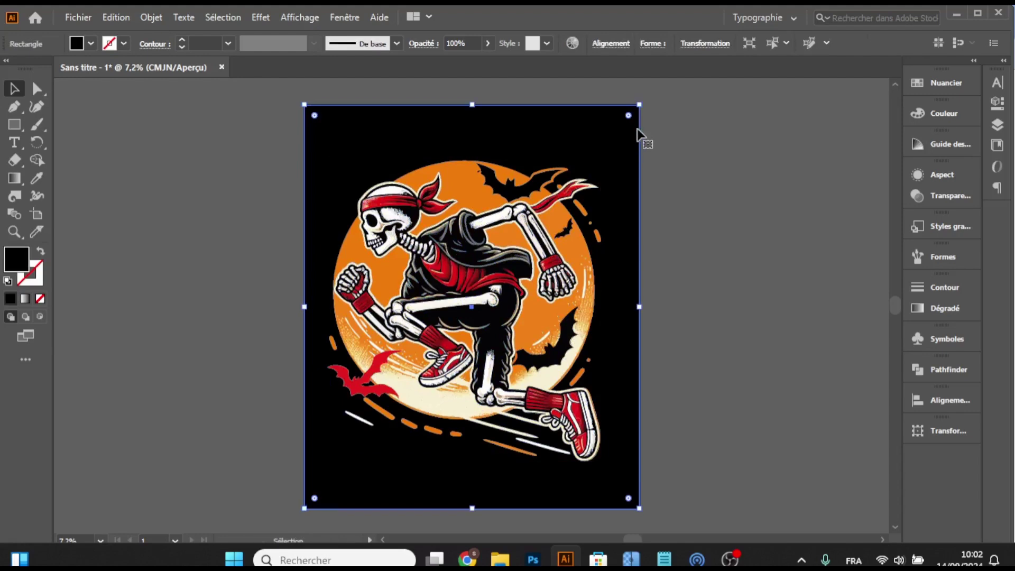
pyautogui.moveTo(641, 103); pyautogui.dragTo(642, 100)
pyautogui.keyDown('shift'); pyautogui.click(616, 152); pyautogui.keyUp('shift')
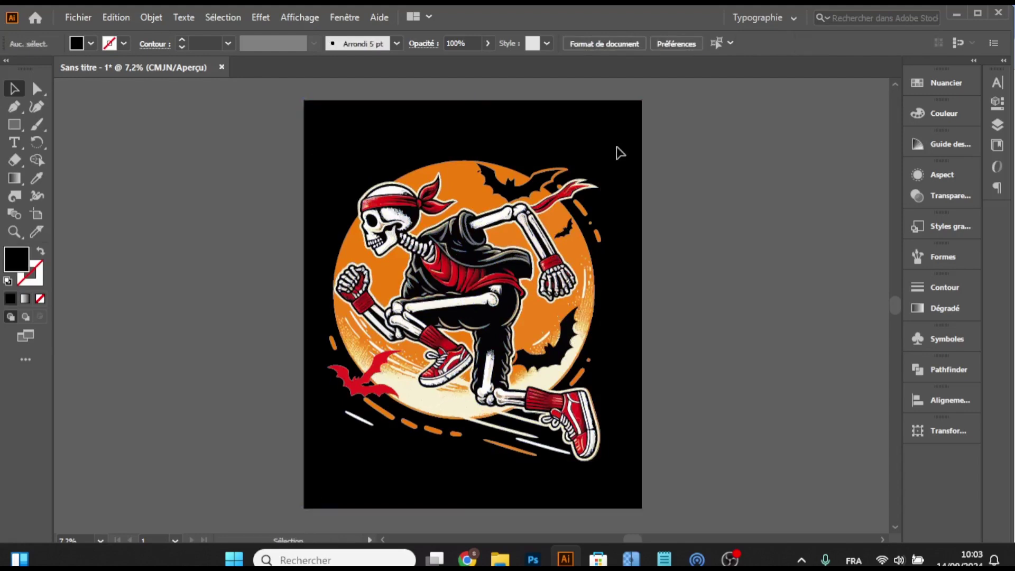
# - Enlarge and reposition the skeleton artwork to fill most of the black background
pyautogui.keyDown('shift'); pyautogui.click(574, 176); pyautogui.keyUp('shift')
pyautogui.moveTo(600, 160); pyautogui.dragTo(626, 180)
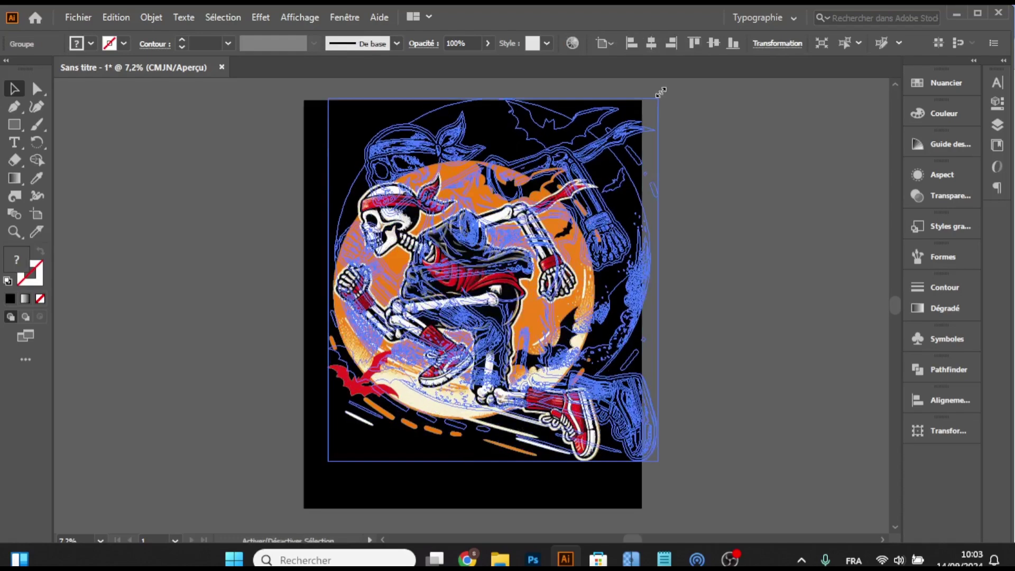
pyautogui.scroll(-1, 473, 260)
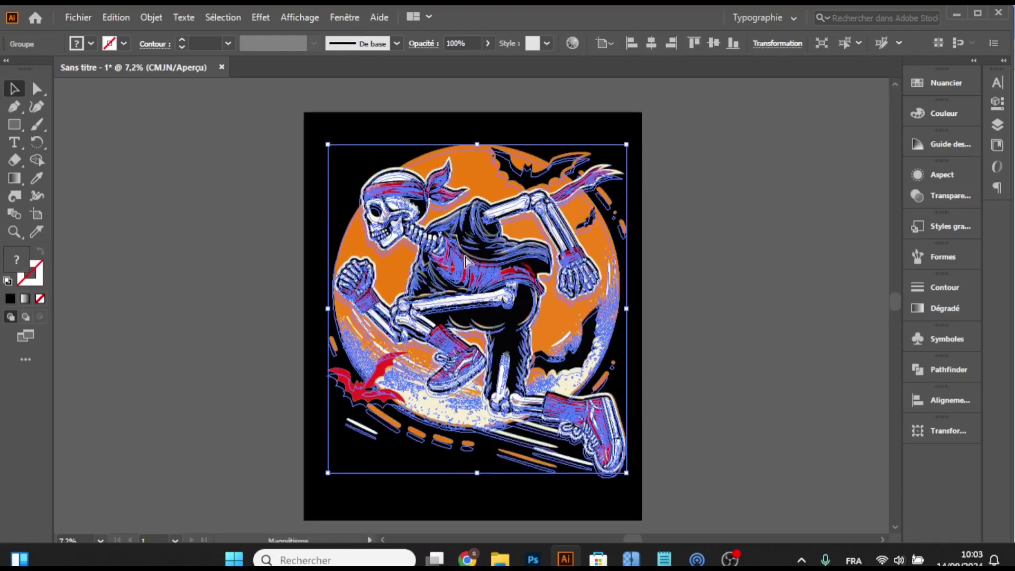
pyautogui.moveTo(473, 260); pyautogui.dragTo(452, 275)
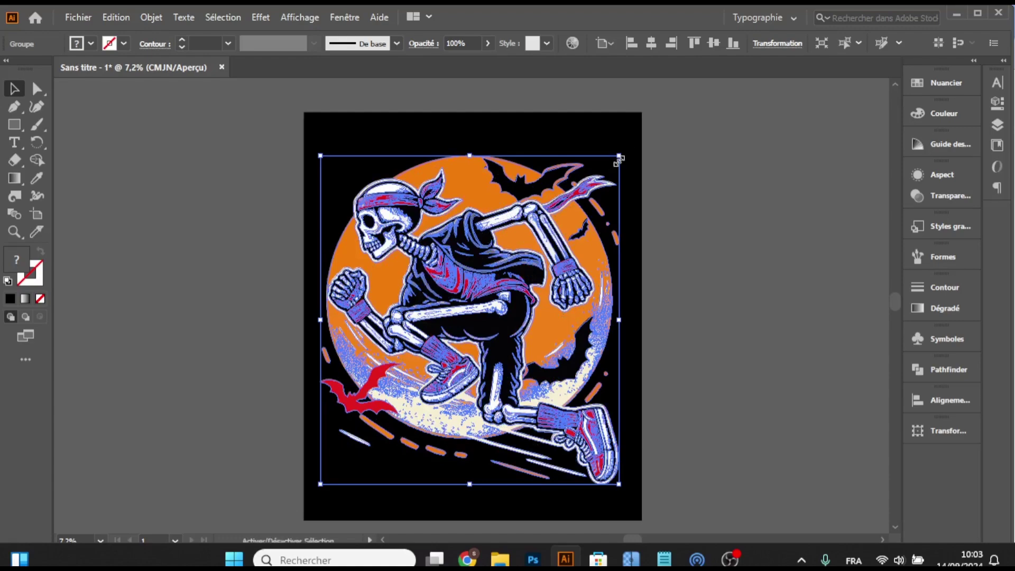
pyautogui.moveTo(618, 155); pyautogui.dragTo(623, 145)
pyautogui.moveTo(475, 275); pyautogui.dragTo(479, 275)
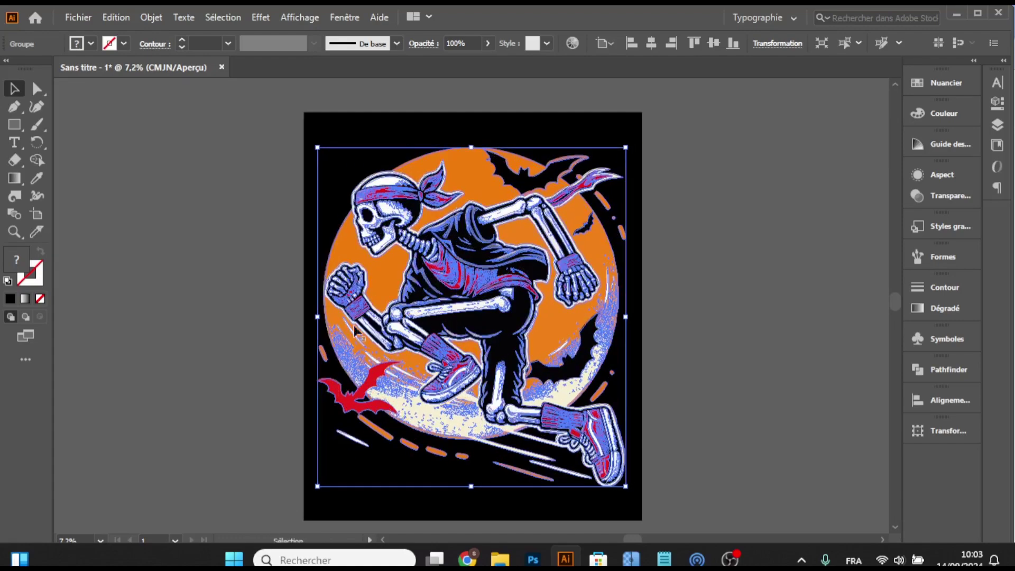
pyautogui.click(231, 319)
pyautogui.scroll(-1, 231, 320)
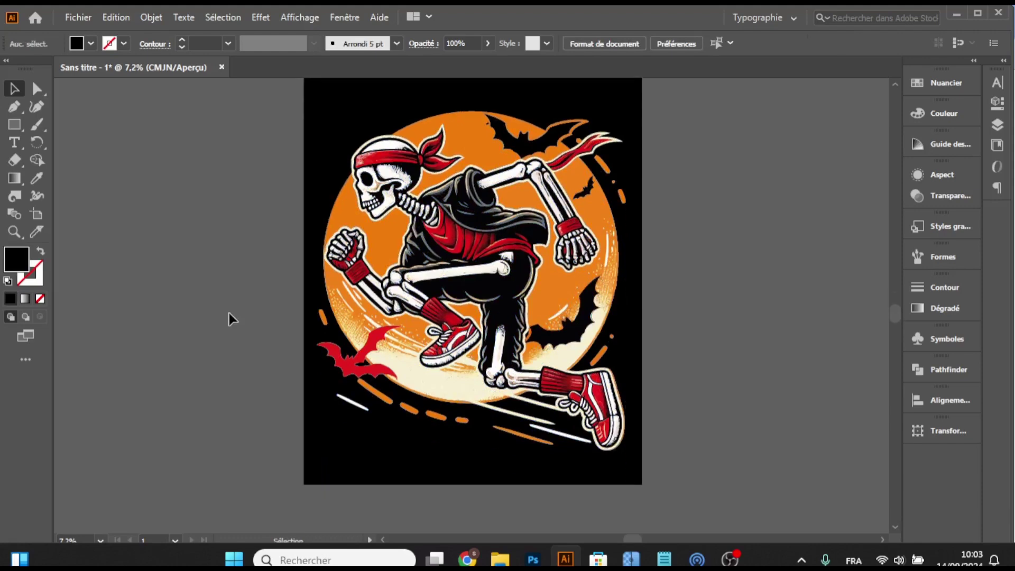
pyautogui.scroll(1, 231, 319)
pyautogui.moveTo(467, 559)
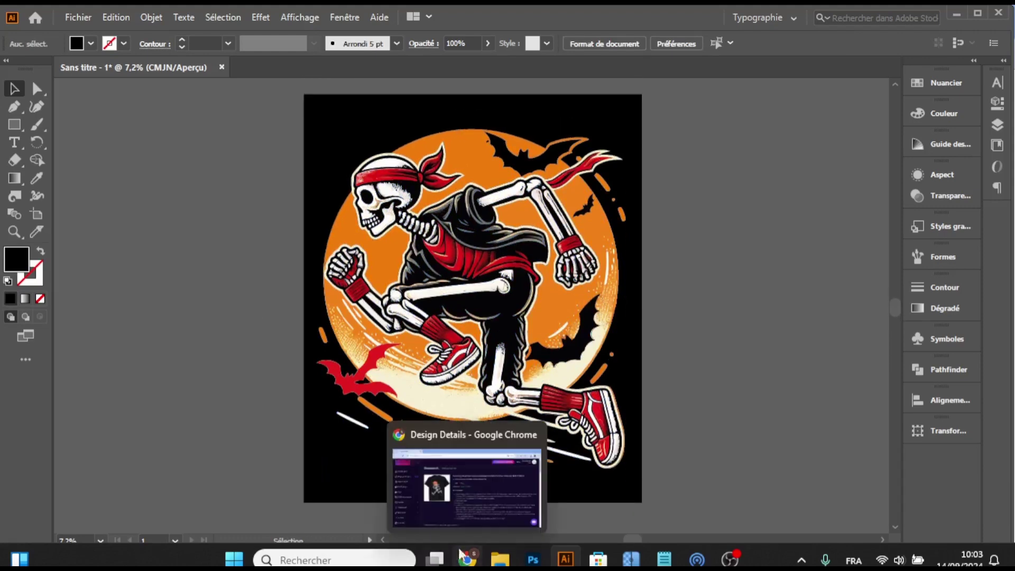
# - Check the Running Skeleton T-shirt's Design Details page, then select Illustrator's black background rectangle
pyautogui.click(458, 472)
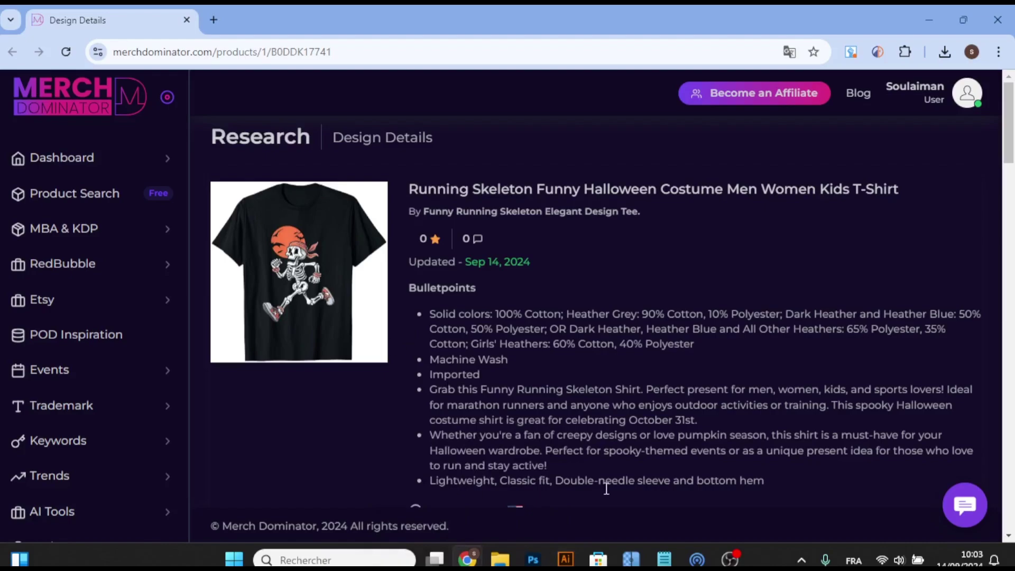
pyautogui.click(576, 562)
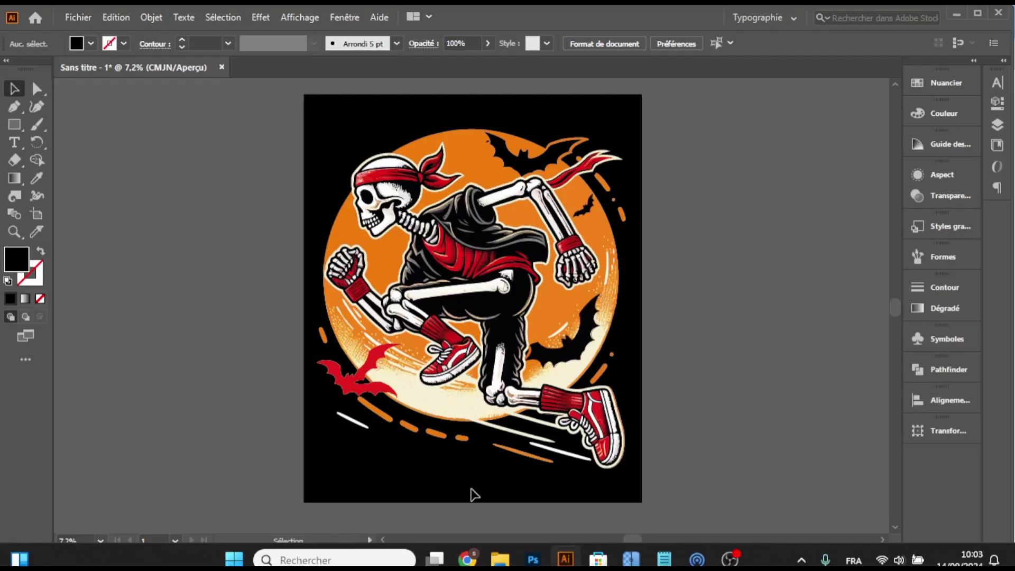
pyautogui.click(474, 494)
# - Delete the black background, show the transparency grid, and close the untitled Illustrator document
pyautogui.press('Delete')
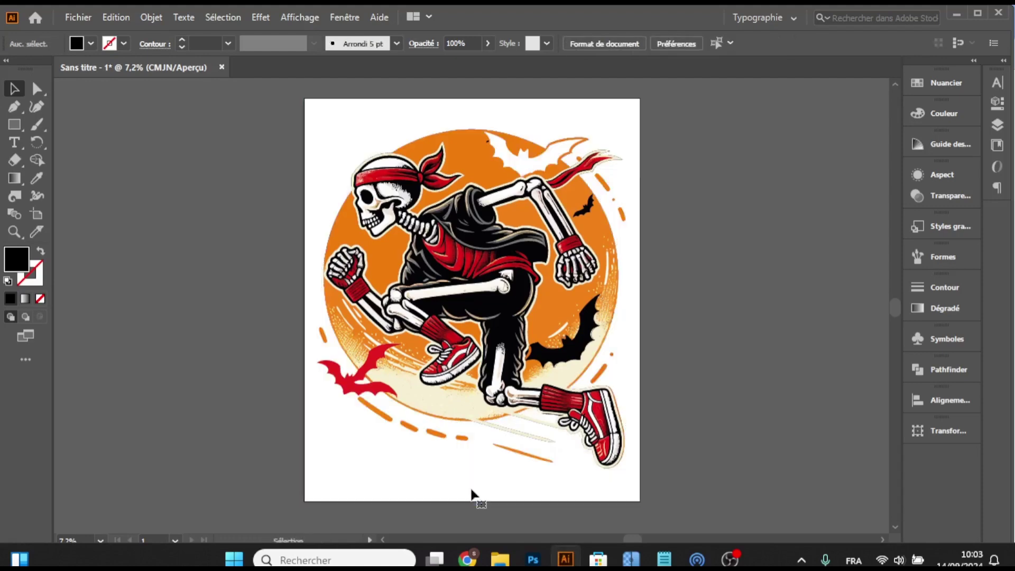
pyautogui.hotkey('shift', 'ctrl', 'd')
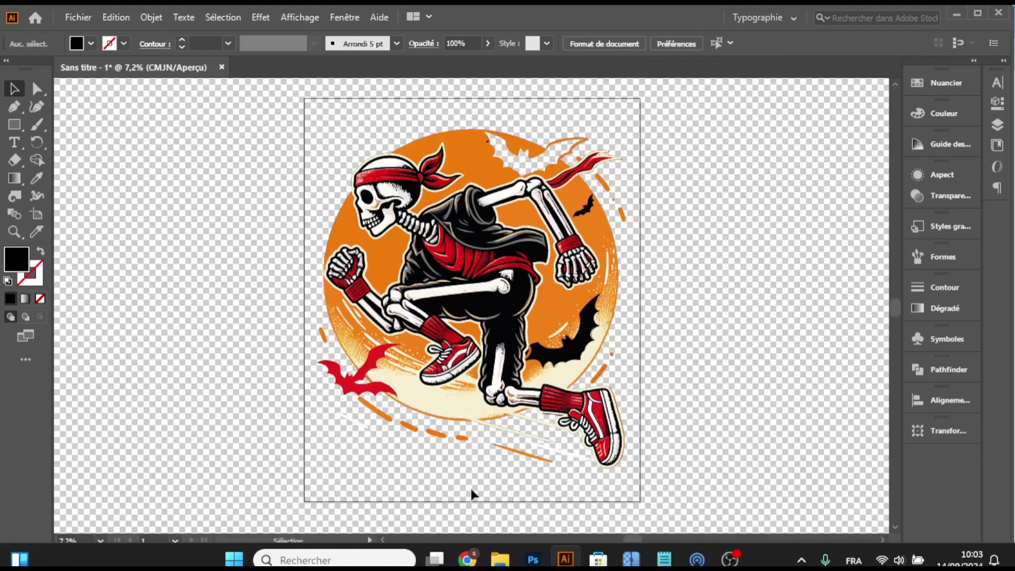
pyautogui.click(79, 17)
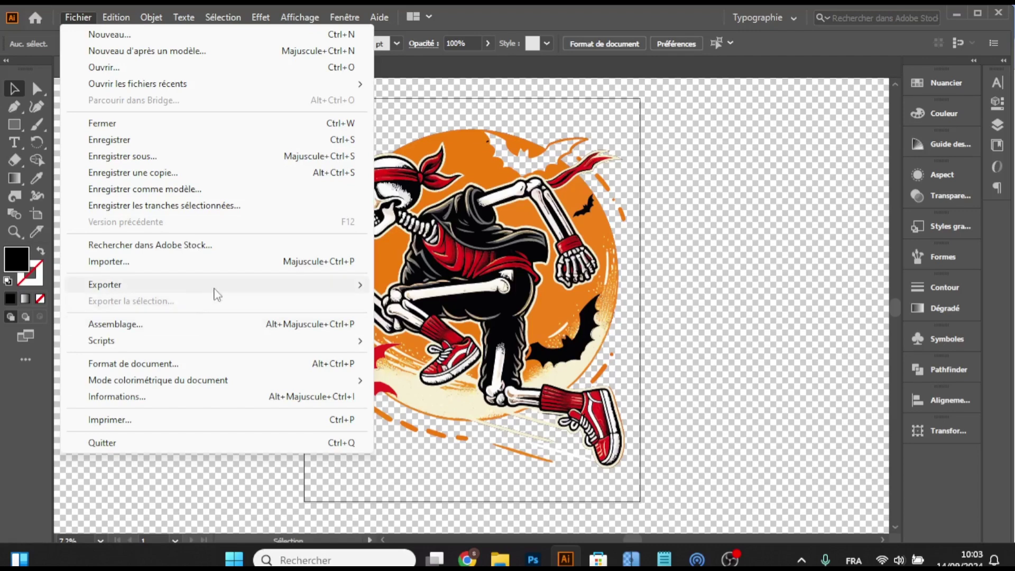
pyautogui.moveTo(104, 284)
pyautogui.click(708, 227)
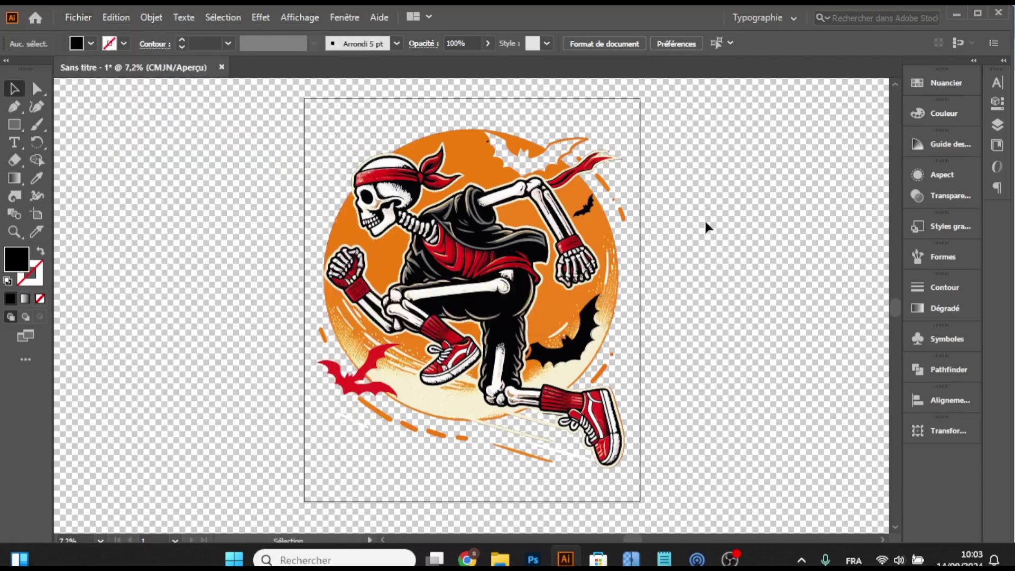
pyautogui.click(473, 559)
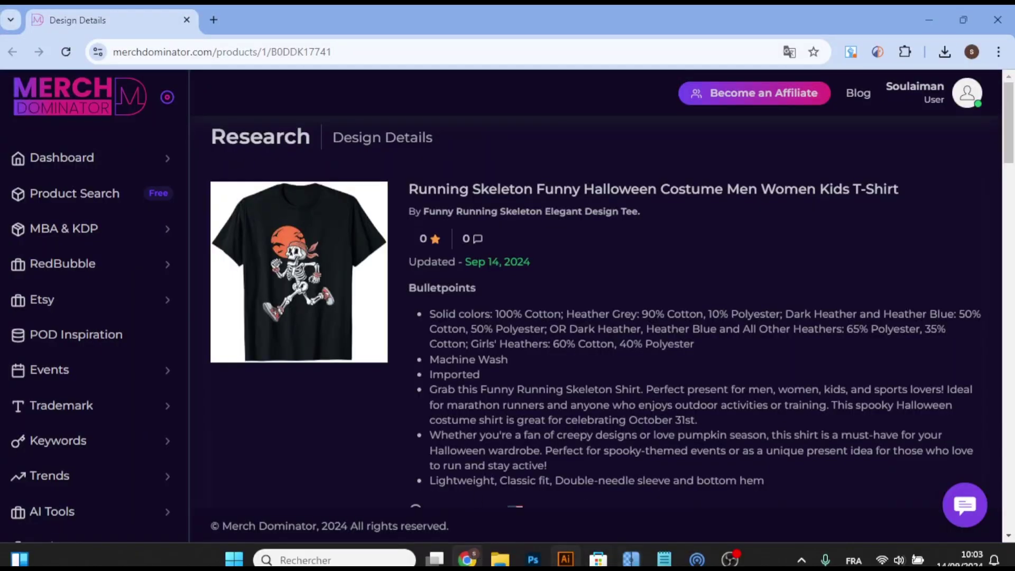
pyautogui.moveTo(564, 559)
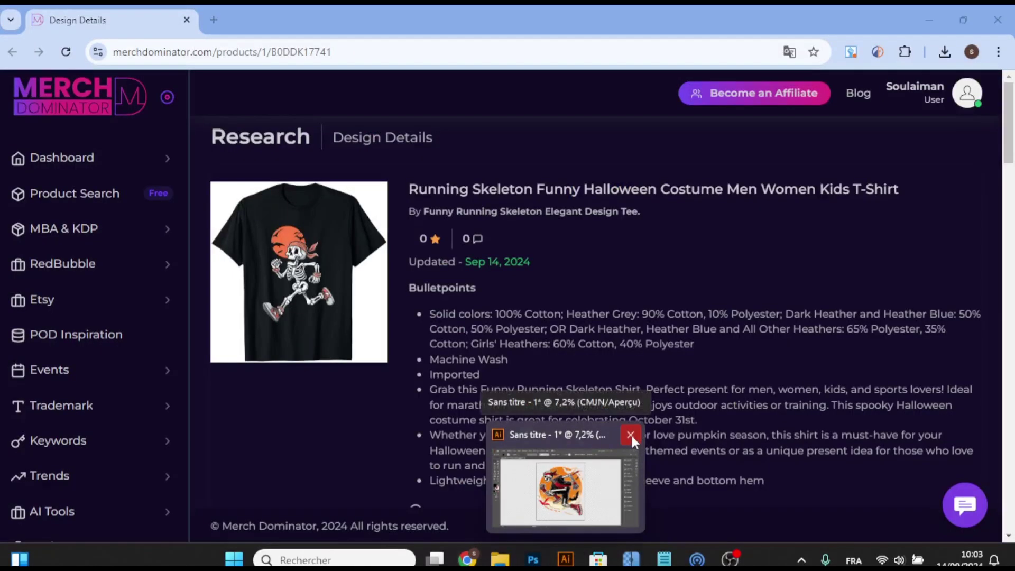
pyautogui.click(632, 435)
# - Discard the Illustrator changes and open AI Listing Creator in a new tab
pyautogui.click(579, 302)
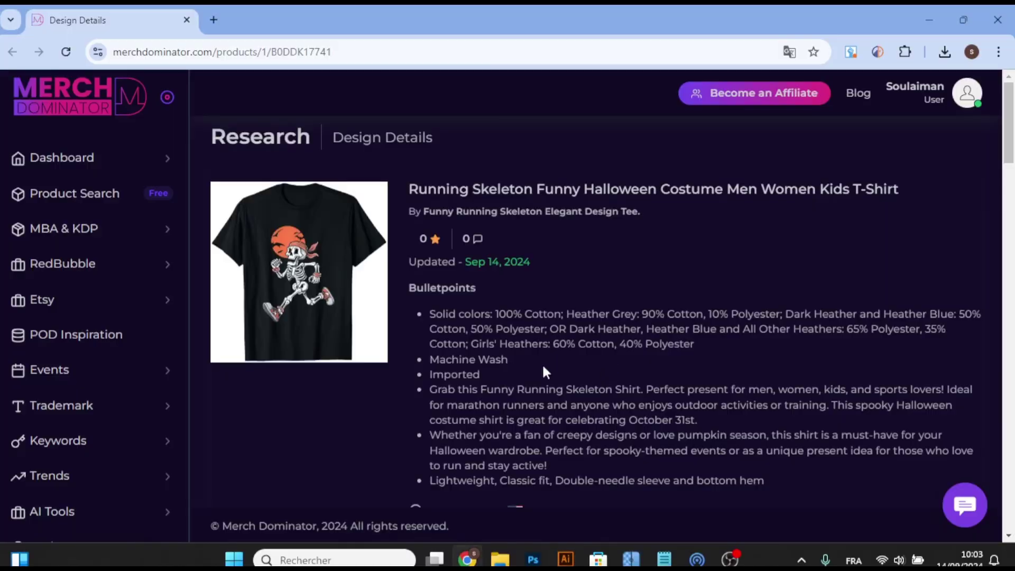
pyautogui.scroll(-2, 61, 308)
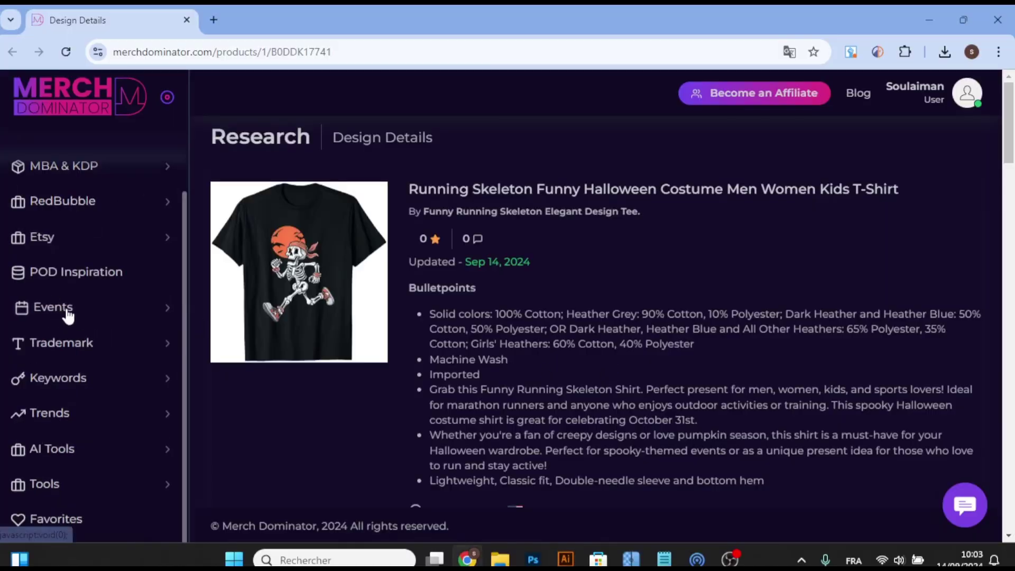
pyautogui.click(58, 454)
pyautogui.scroll(-2, 74, 470)
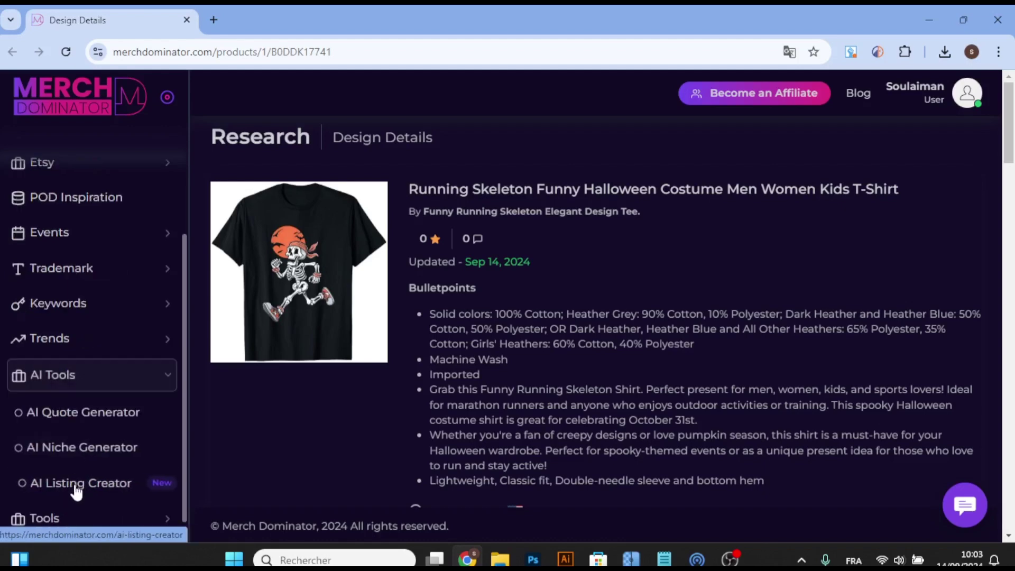
pyautogui.rightClick(77, 484)
pyautogui.click(136, 275)
pyautogui.click(285, 20)
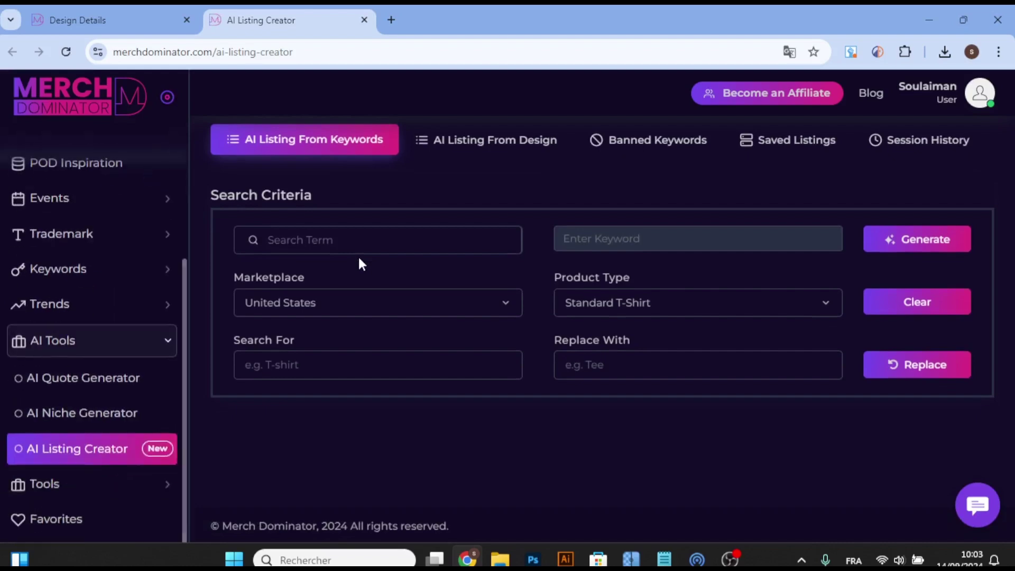
pyautogui.click(136, 17)
pyautogui.click(248, 20)
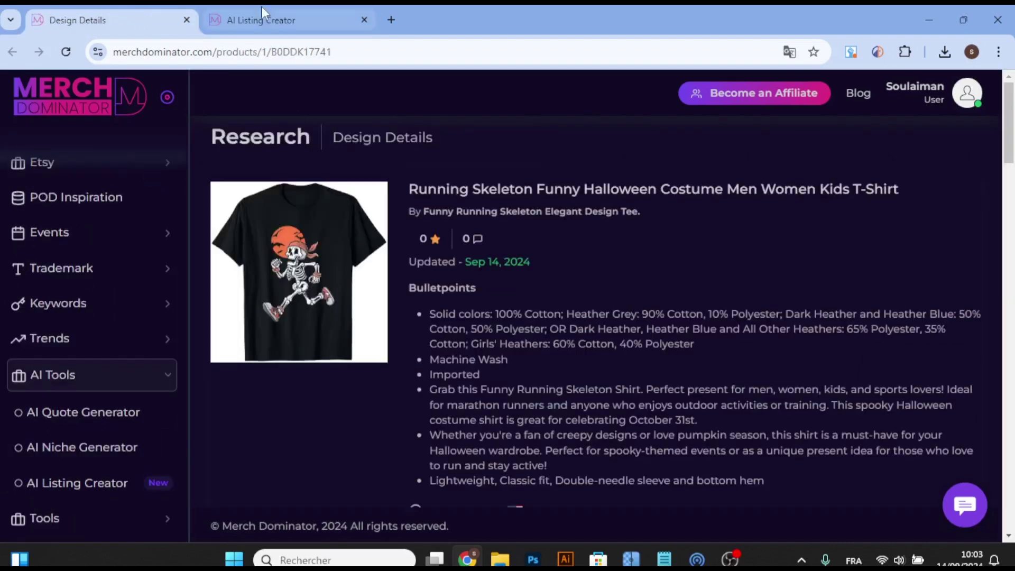
# - Switch to AI Listing From Design and download the skeleton T-shirt design image
pyautogui.click(490, 148)
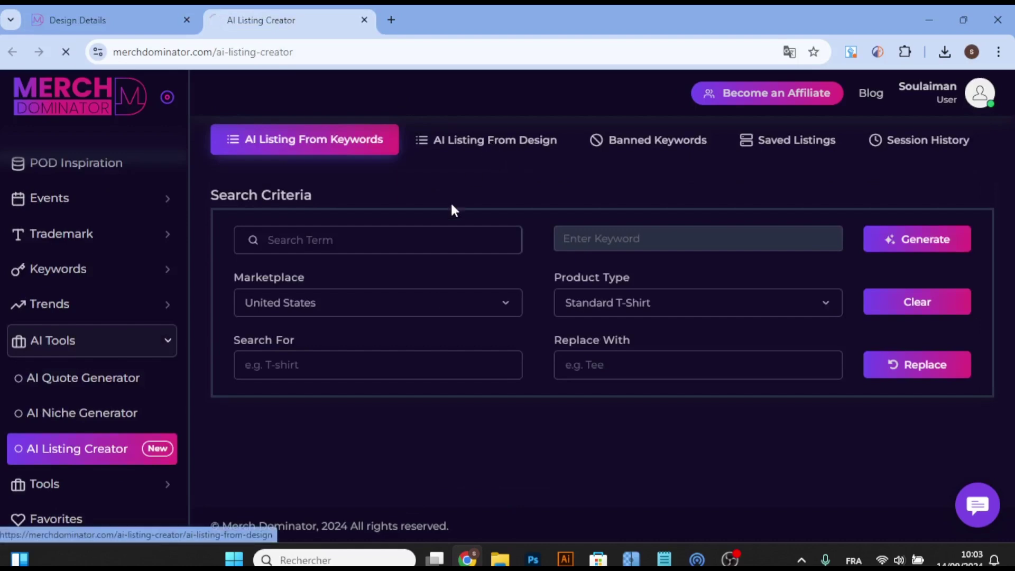
pyautogui.scroll(-3, 453, 210)
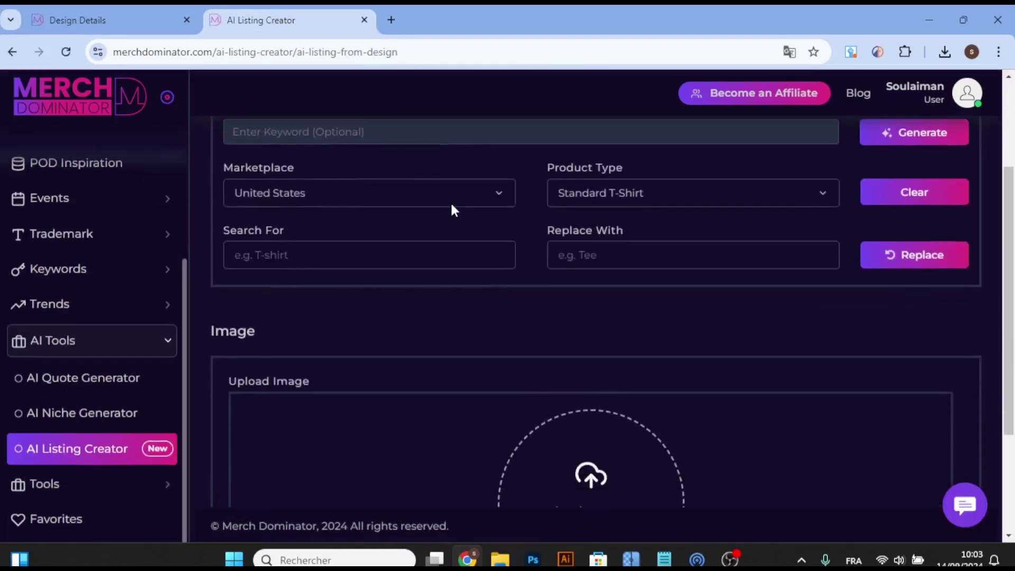
pyautogui.click(78, 12)
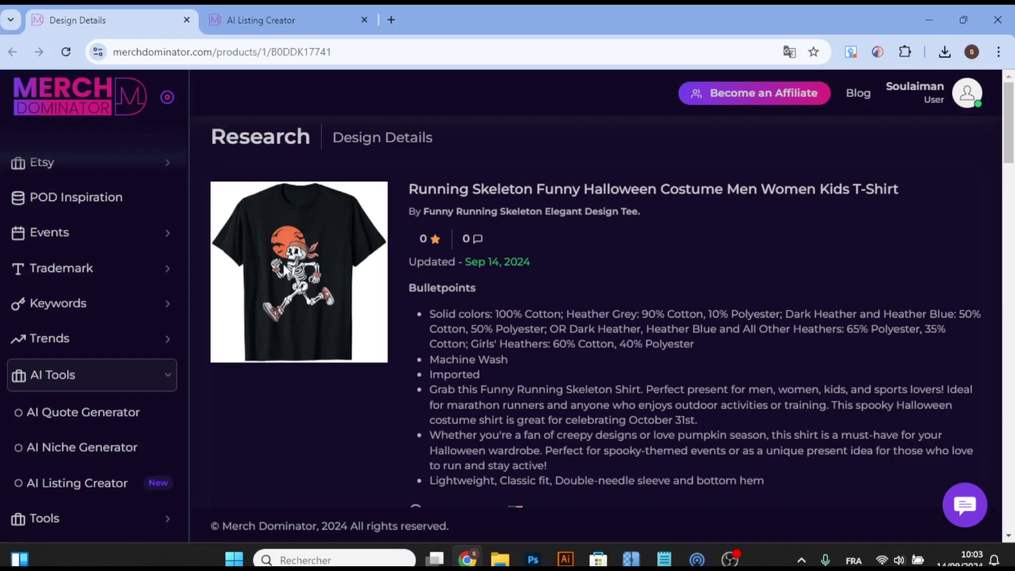
pyautogui.scroll(-5, 325, 280)
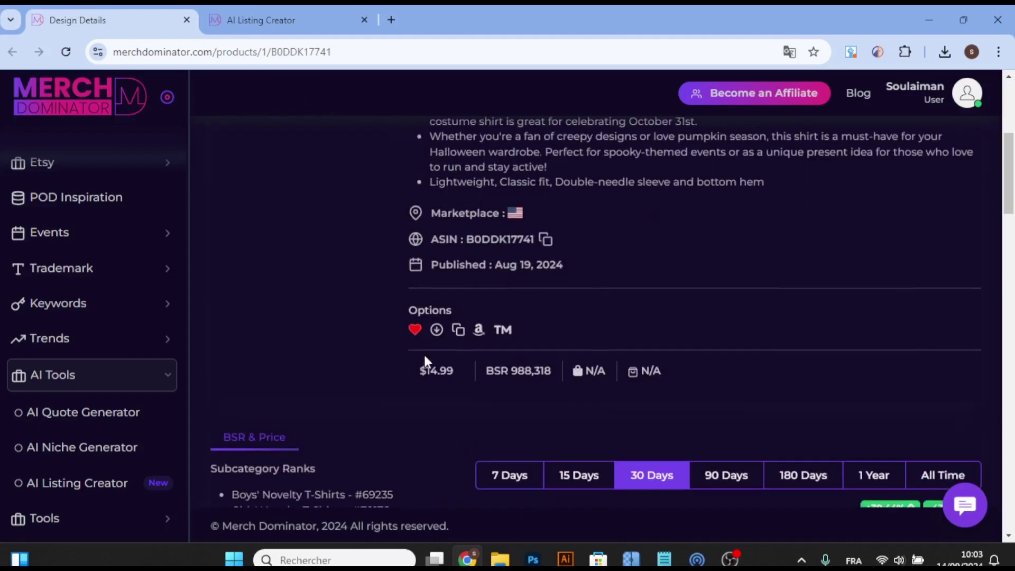
pyautogui.click(437, 332)
pyautogui.scroll(2, 343, 317)
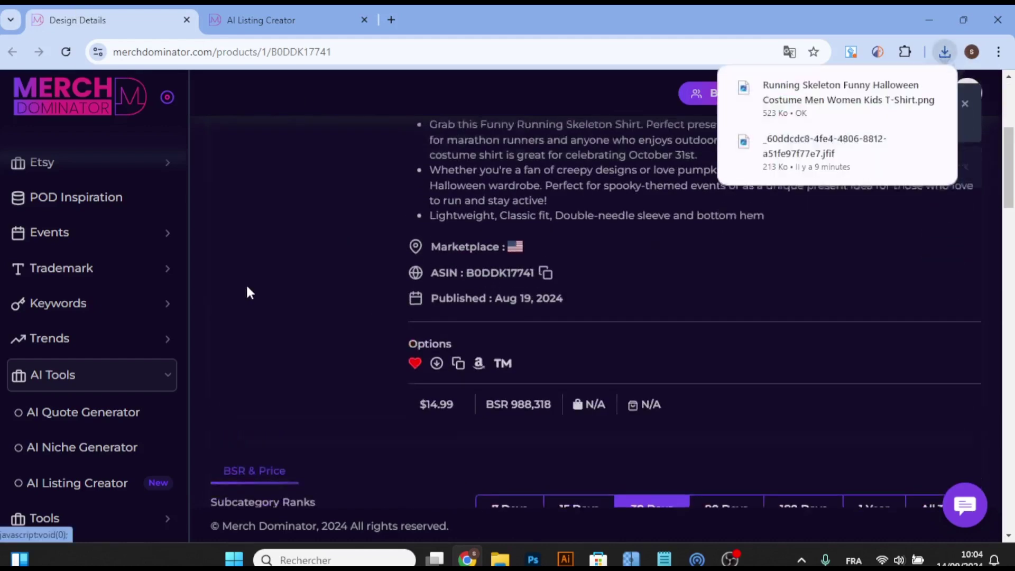
pyautogui.scroll(3, 249, 289)
# - Upload the downloaded Running Skeleton PNG to the AI Listing From Design tool
pyautogui.hotkey('ctrl', 'Tab')
pyautogui.scroll(-3, 531, 232)
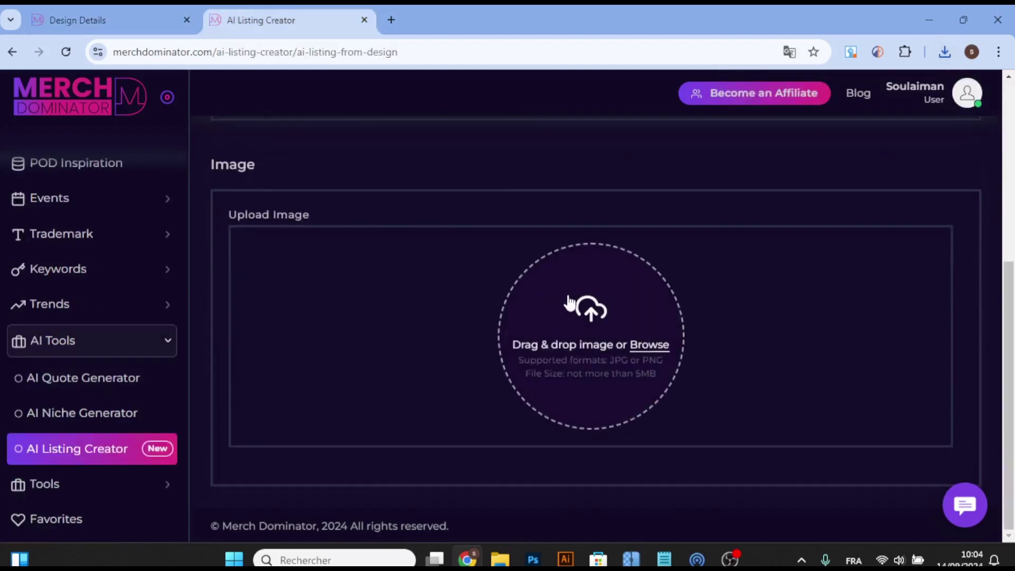
pyautogui.click(580, 302)
pyautogui.click(167, 159)
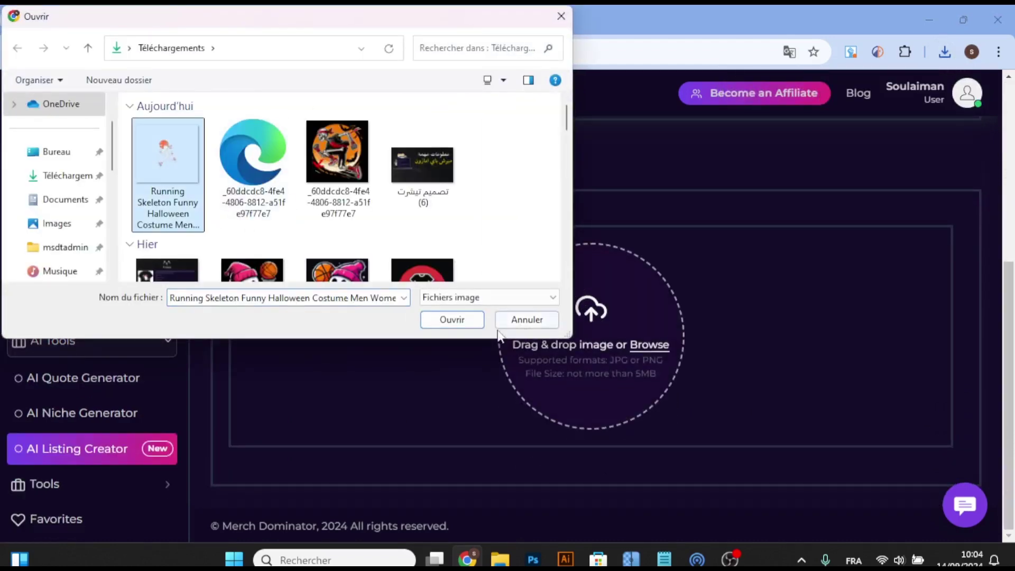
pyautogui.click(465, 320)
pyautogui.scroll(4, 423, 314)
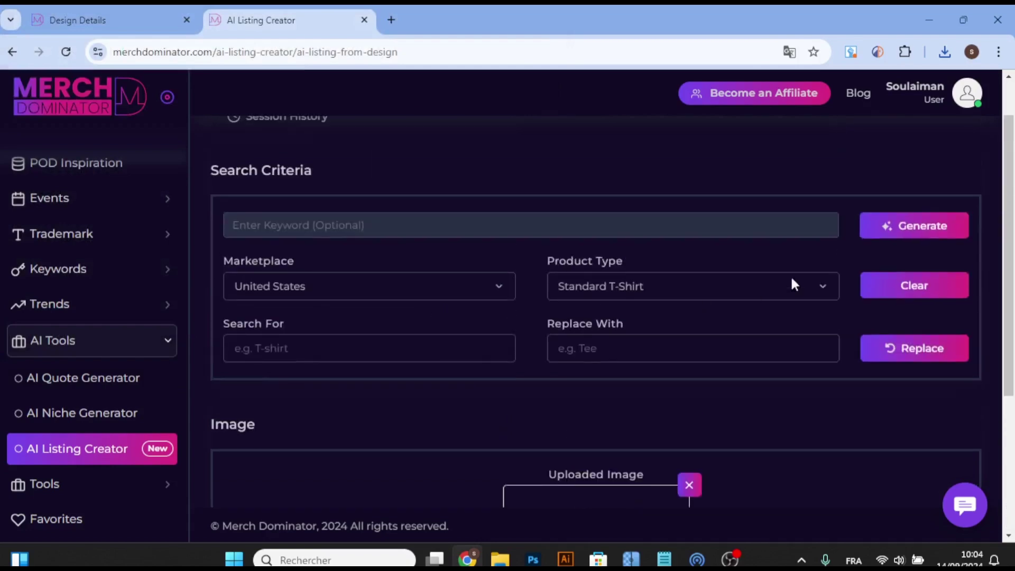
# - Generate the listing from the uploaded design and review its title, brand and Bullet 1
pyautogui.click(885, 234)
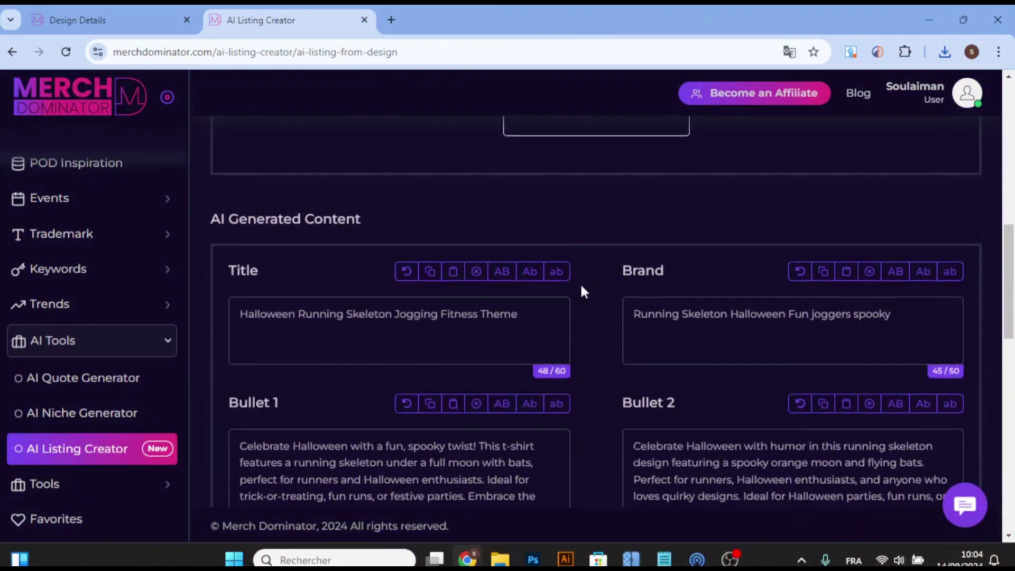
pyautogui.scroll(5, 581, 287)
pyautogui.scroll(-3, 444, 312)
pyautogui.scroll(-2, 280, 297)
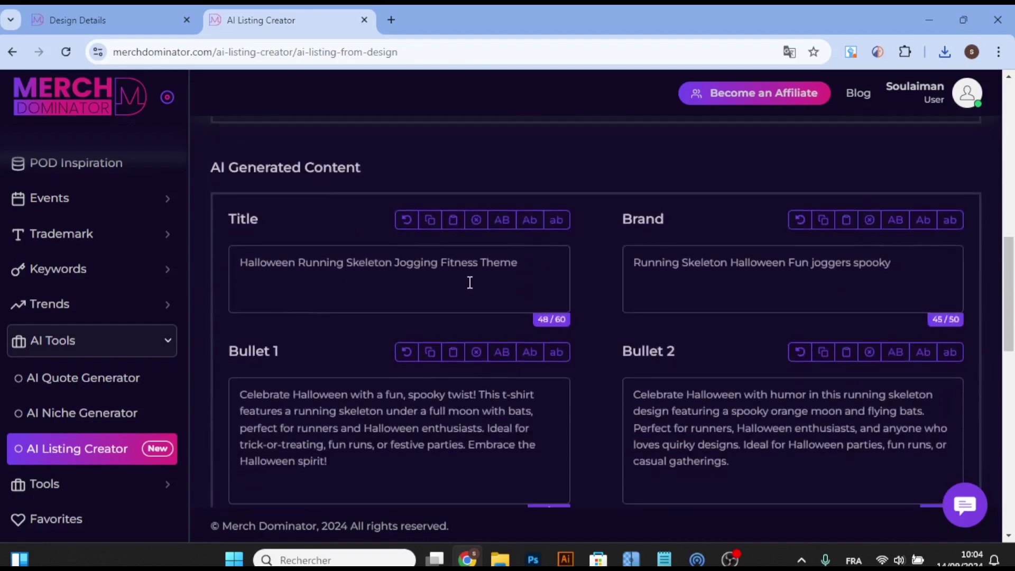
pyautogui.moveTo(440, 264); pyautogui.dragTo(480, 264)
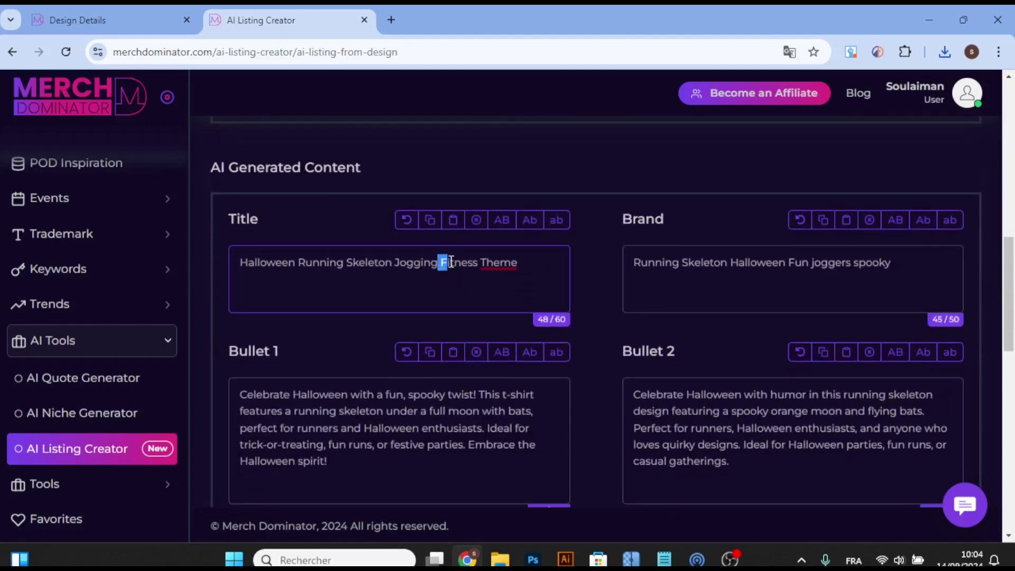
pyautogui.click(432, 310)
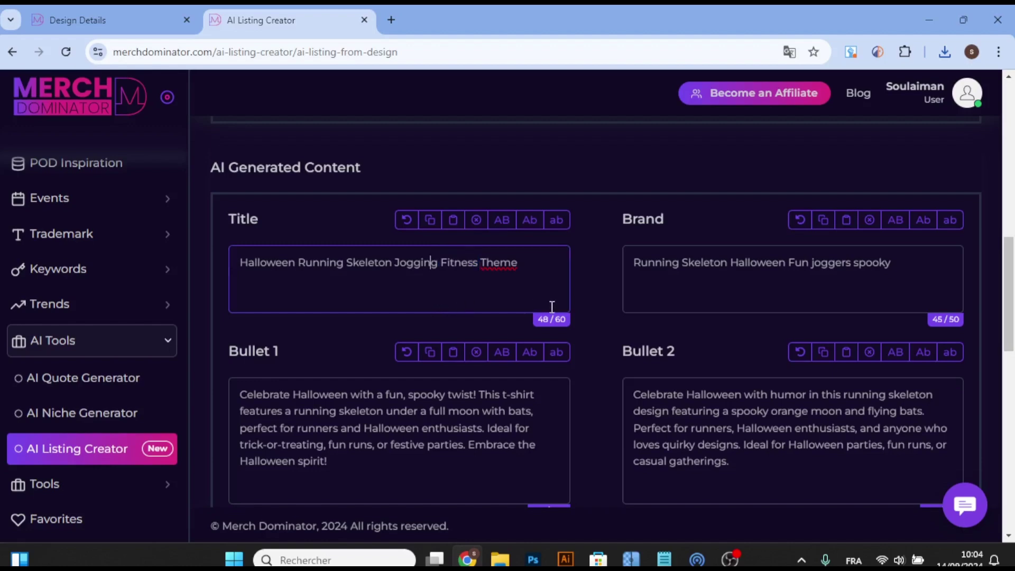
pyautogui.click(861, 277)
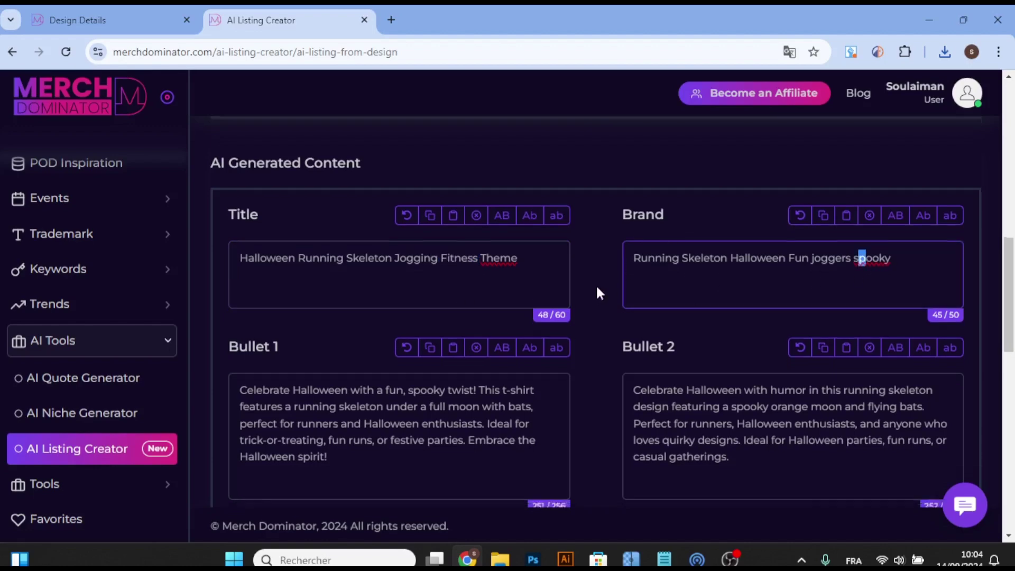
pyautogui.scroll(-4, 598, 288)
pyautogui.moveTo(241, 173); pyautogui.dragTo(372, 240)
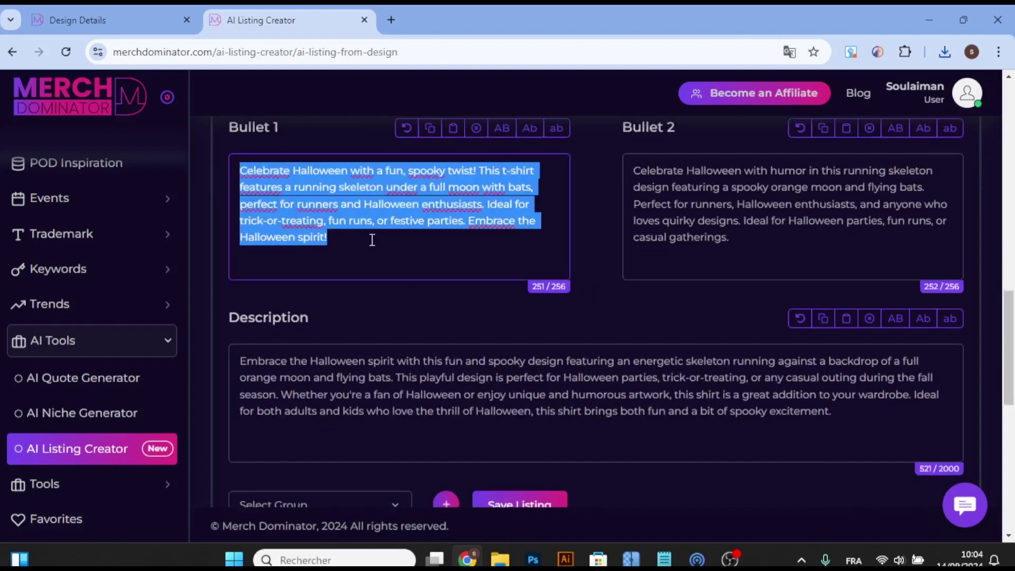
pyautogui.click(558, 193)
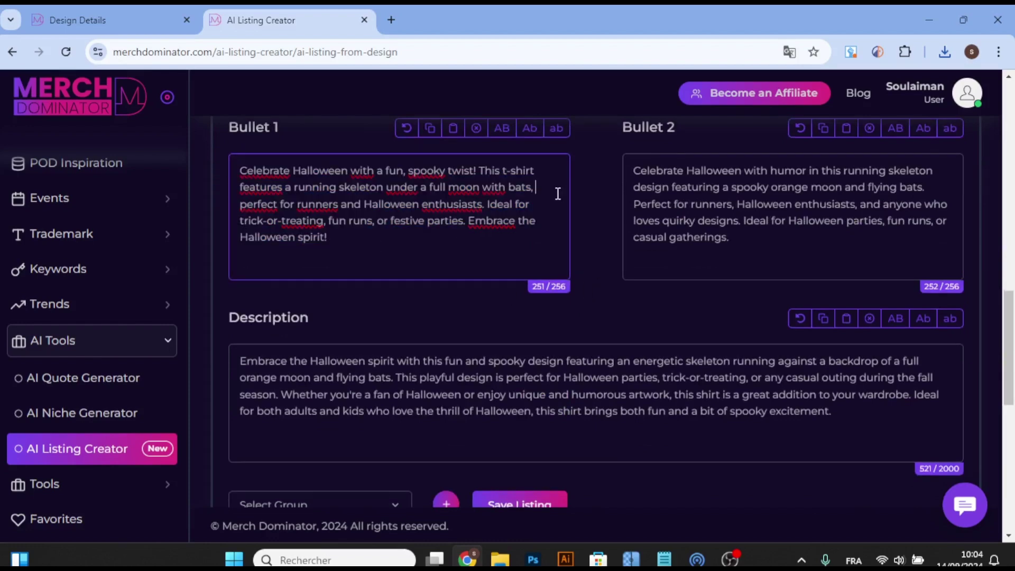
pyautogui.scroll(1, 382, 223)
pyautogui.scroll(4, 400, 220)
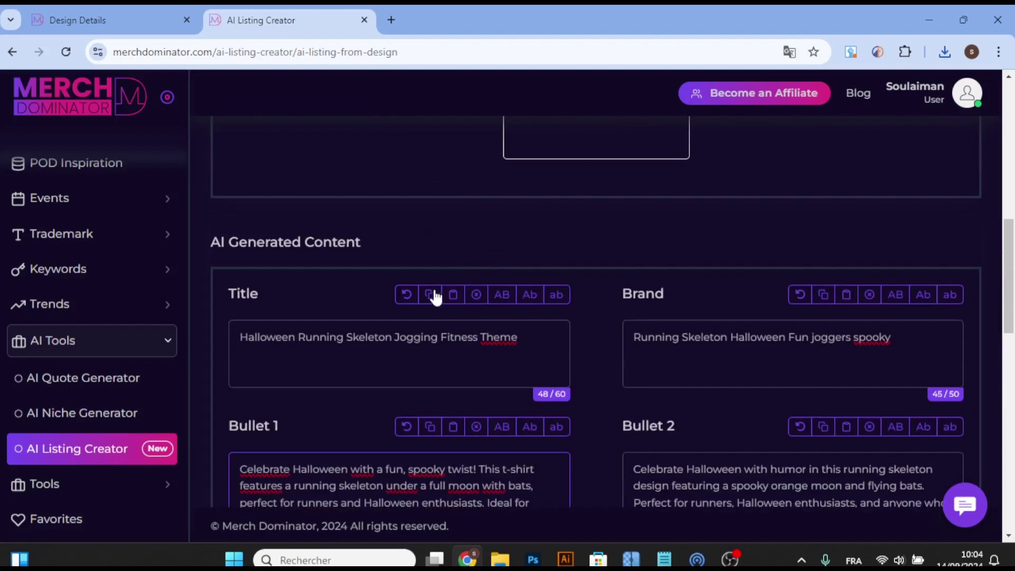
# - Regenerate the title to 'Spooky Jog: Skeleton Fitness Marathon' and the brand to new wording
pyautogui.click(407, 294)
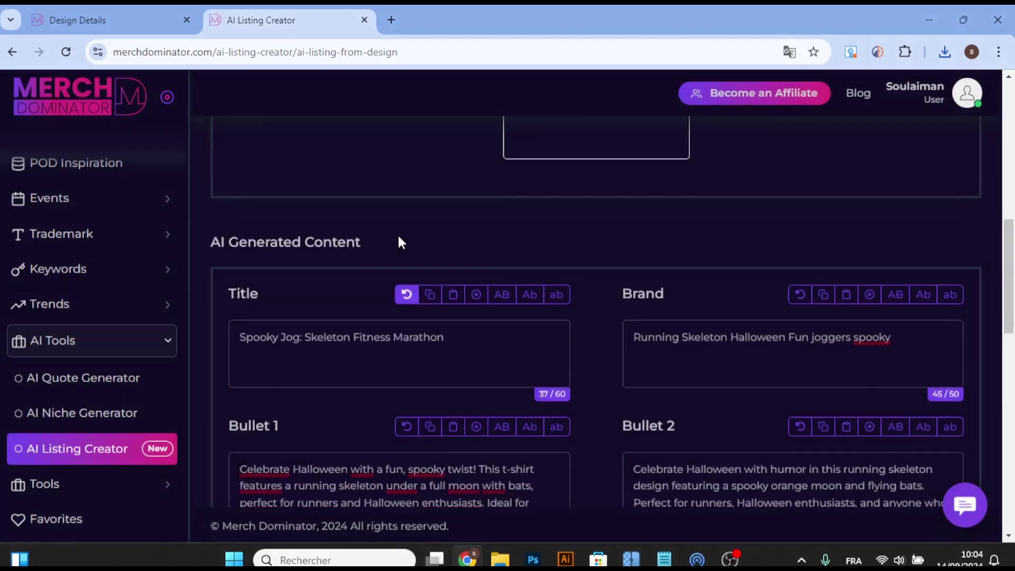
pyautogui.scroll(-1, 398, 233)
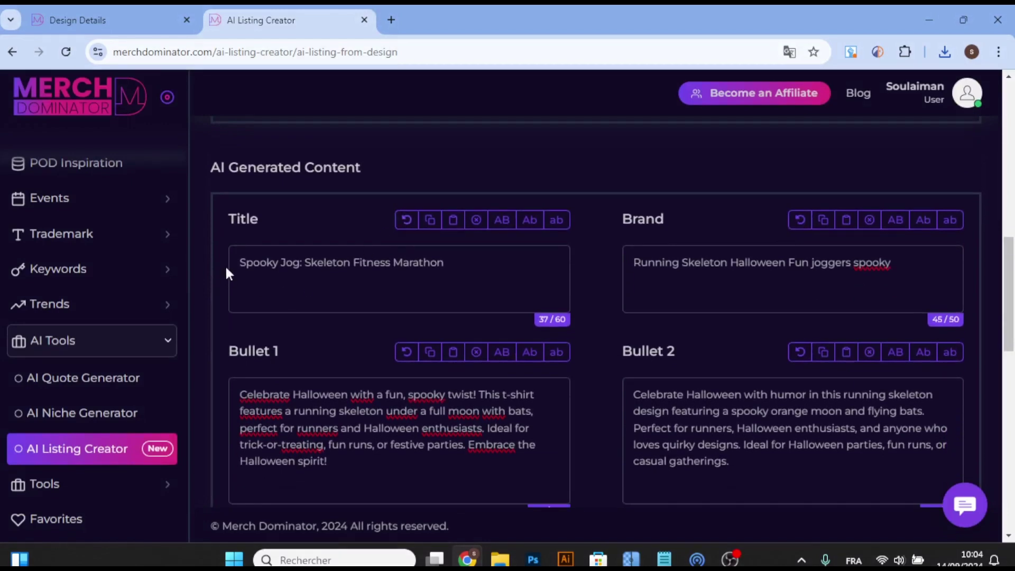
pyautogui.click(798, 221)
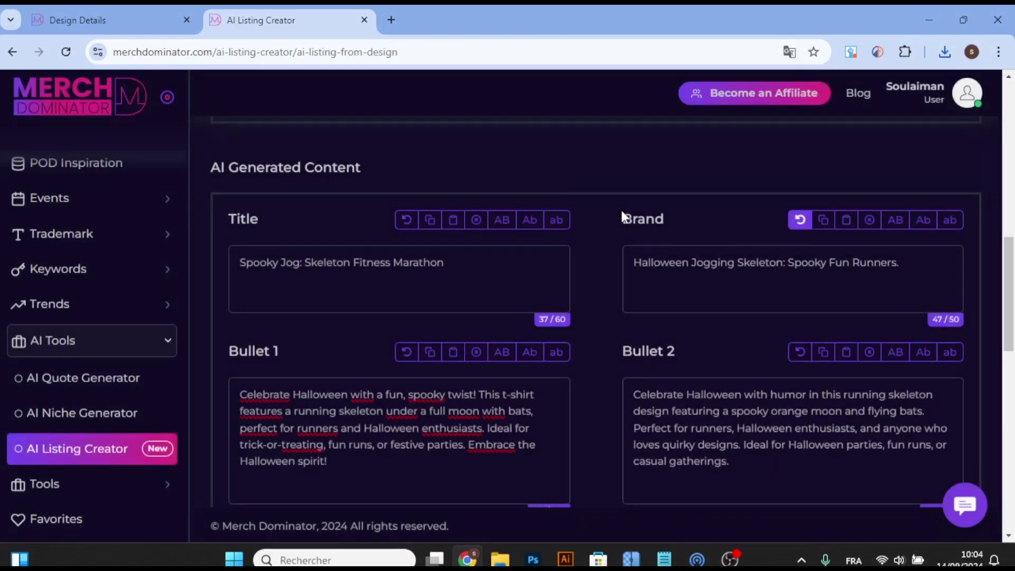
# - Copy the word 't-shirt' from Bullet 1
pyautogui.scroll(-2, 622, 212)
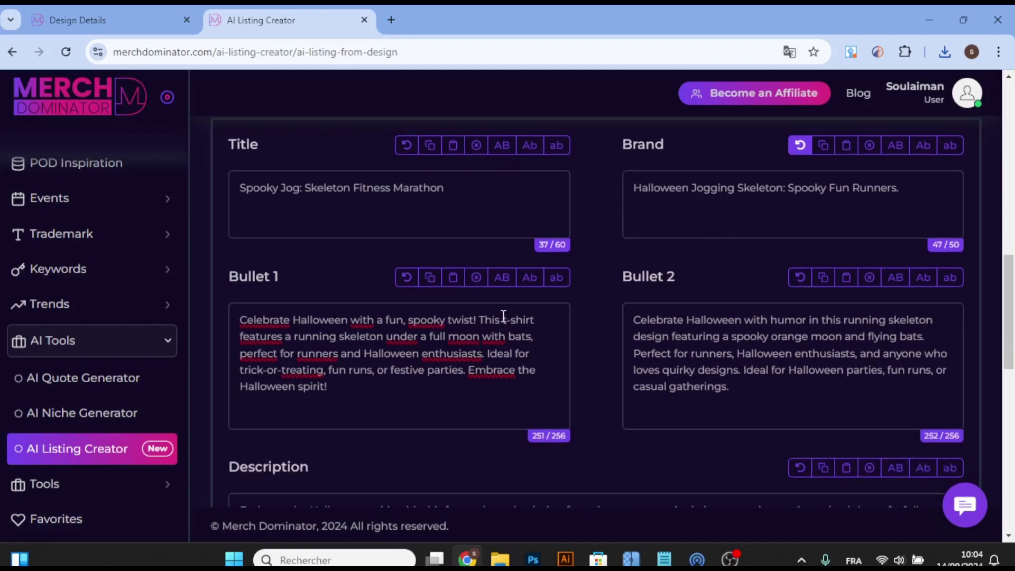
pyautogui.moveTo(502, 320); pyautogui.dragTo(538, 320)
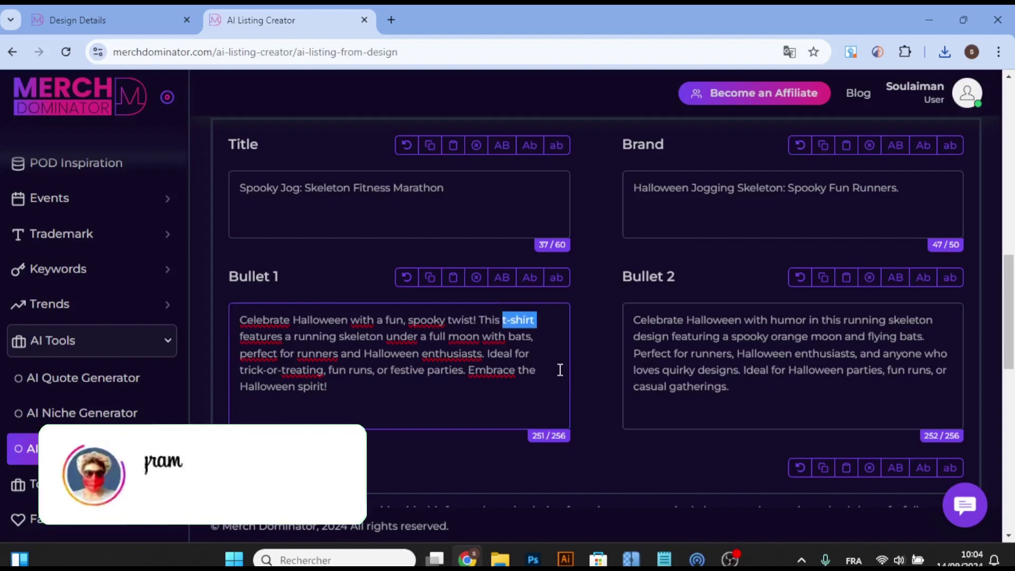
pyautogui.click(530, 319)
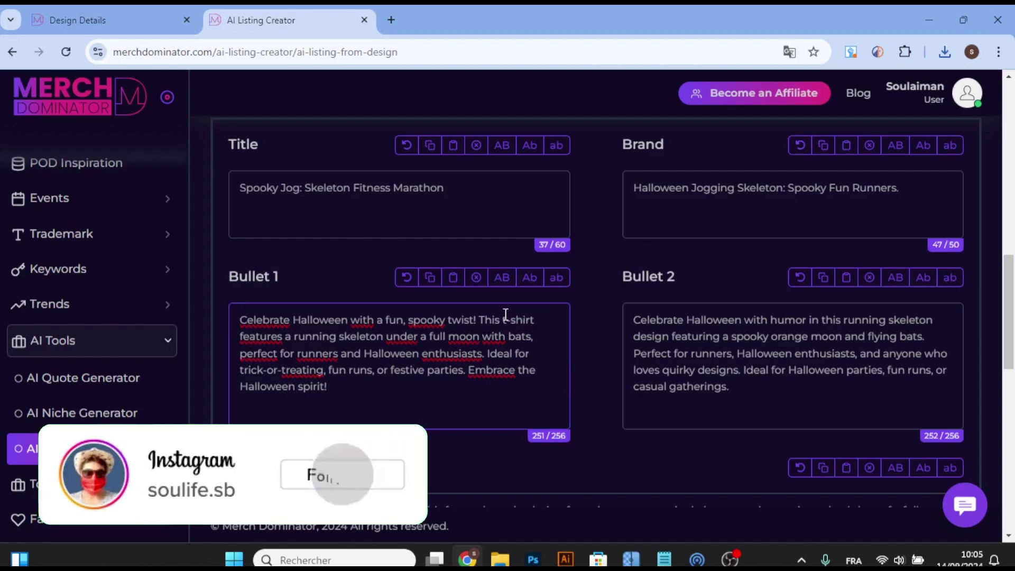
pyautogui.moveTo(504, 319); pyautogui.dragTo(535, 320)
pyautogui.hotkey('ctrl', 'c')
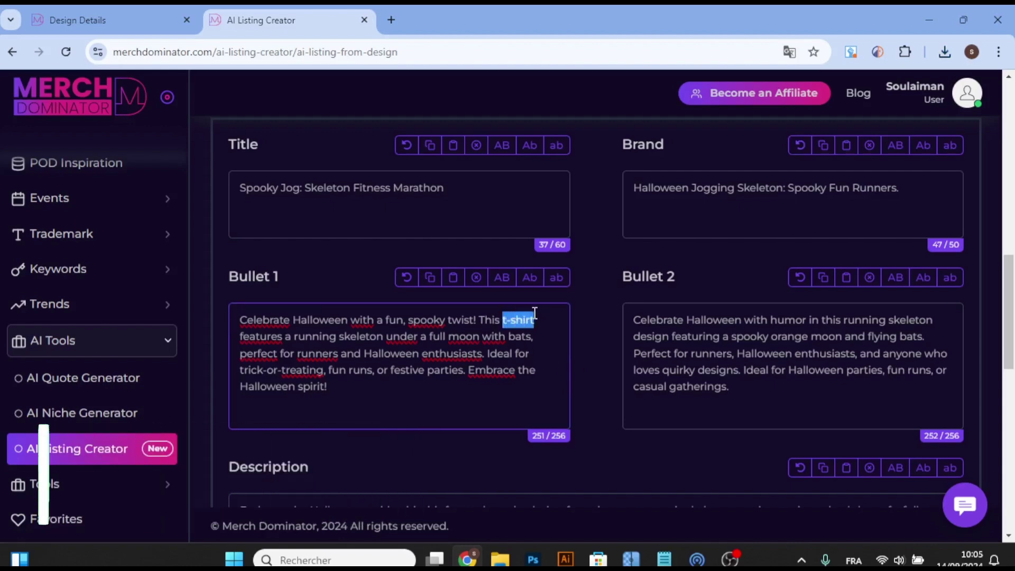
pyautogui.scroll(8, 525, 316)
pyautogui.scroll(4, 525, 316)
# - Replace 't-shirt' with 'design' throughout the listing and review the updated bullets and description
pyautogui.click(282, 370)
pyautogui.hotkey('ctrl', 'v')
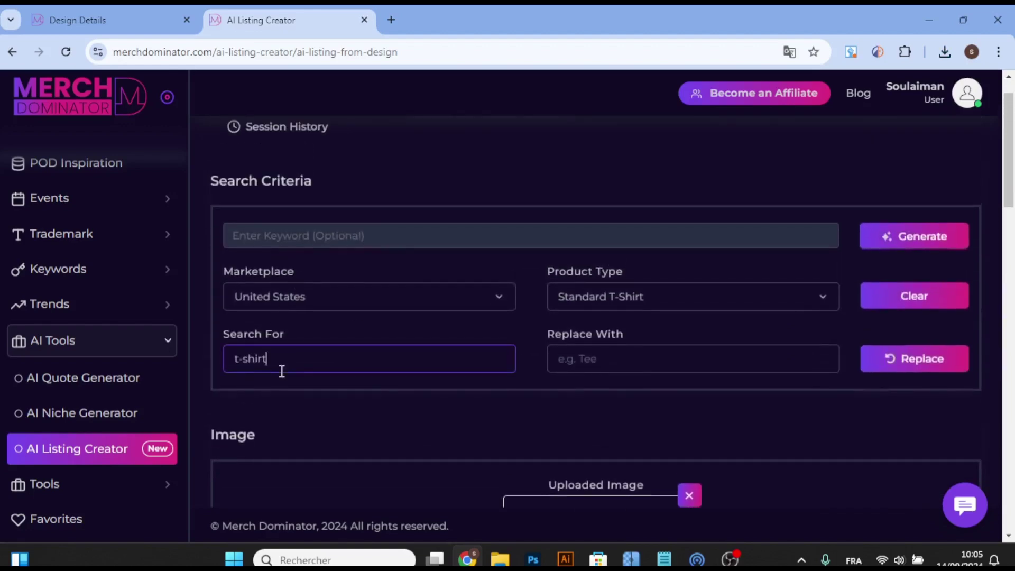
pyautogui.click(568, 366)
pyautogui.write('design')
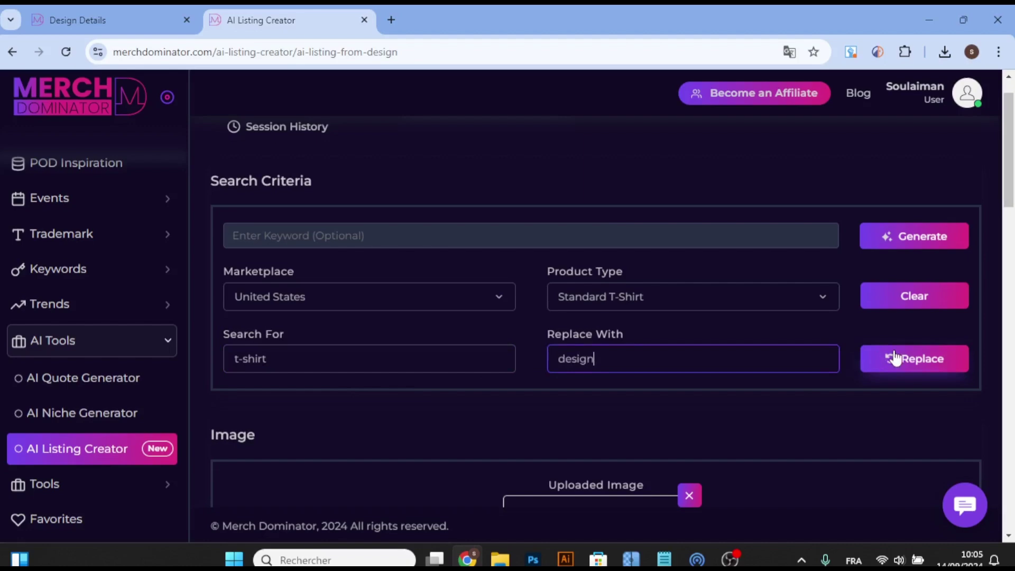
pyautogui.click(895, 358)
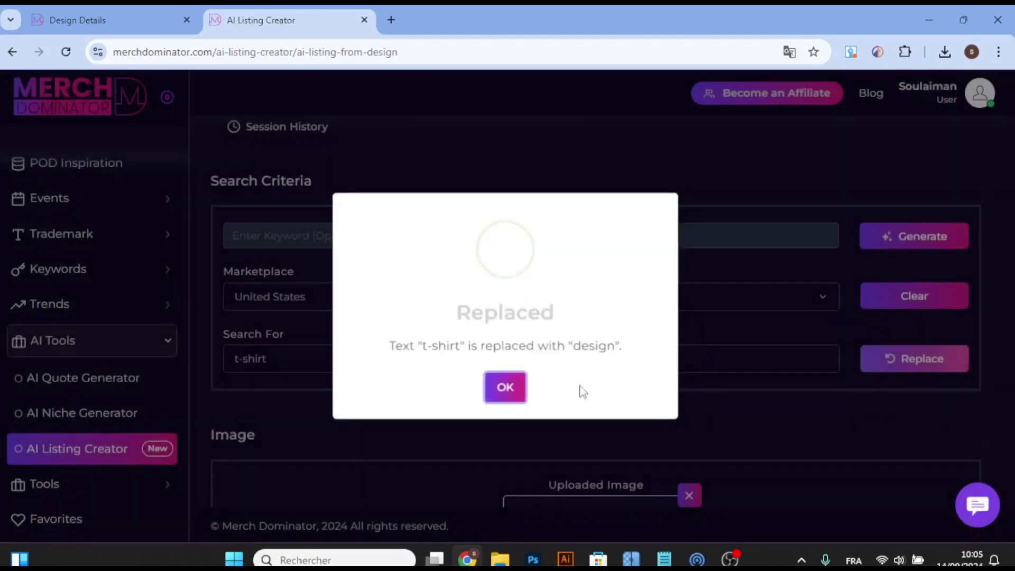
pyautogui.click(503, 385)
pyautogui.scroll(-10, 437, 398)
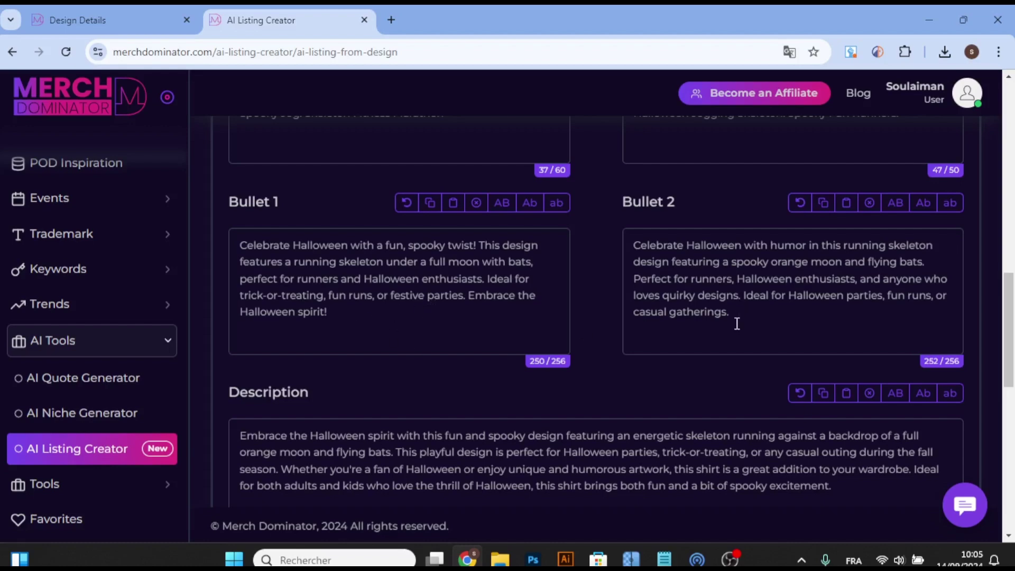
pyautogui.scroll(-2, 592, 324)
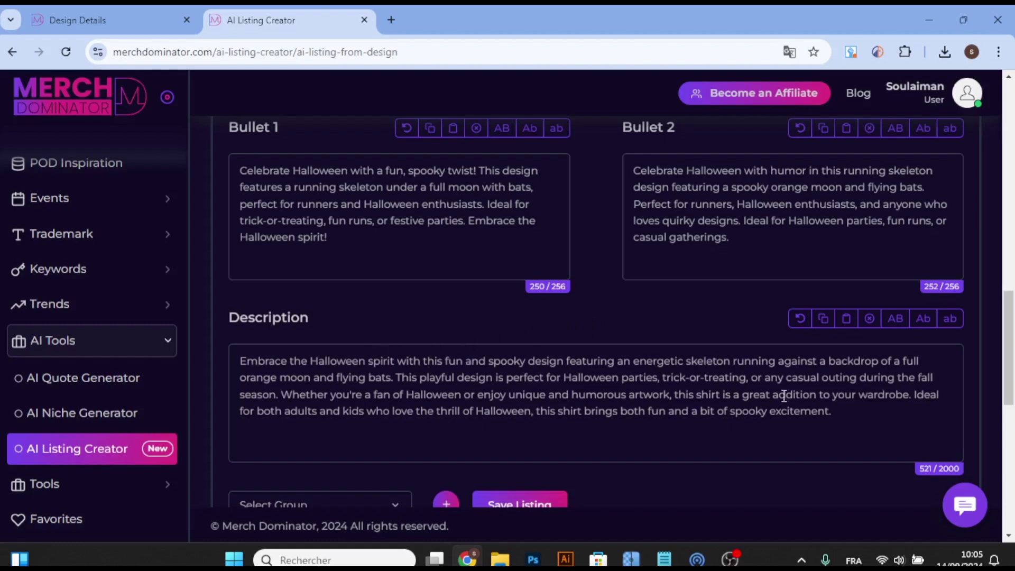
pyautogui.scroll(-8, 551, 414)
pyautogui.scroll(6, 695, 224)
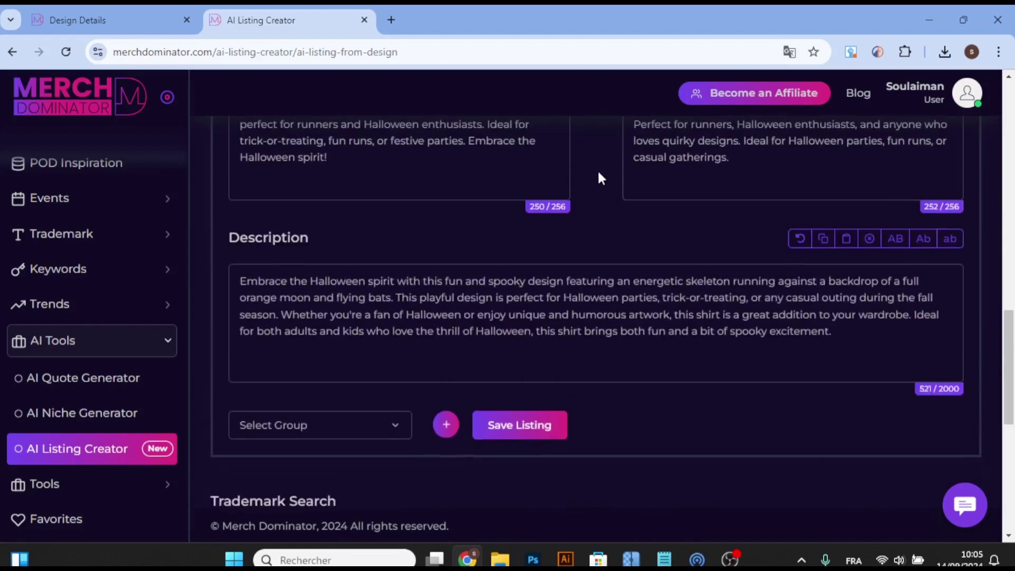
pyautogui.scroll(3, 597, 169)
pyautogui.scroll(5, 467, 182)
pyautogui.scroll(-2, 468, 182)
pyautogui.scroll(-3, 317, 191)
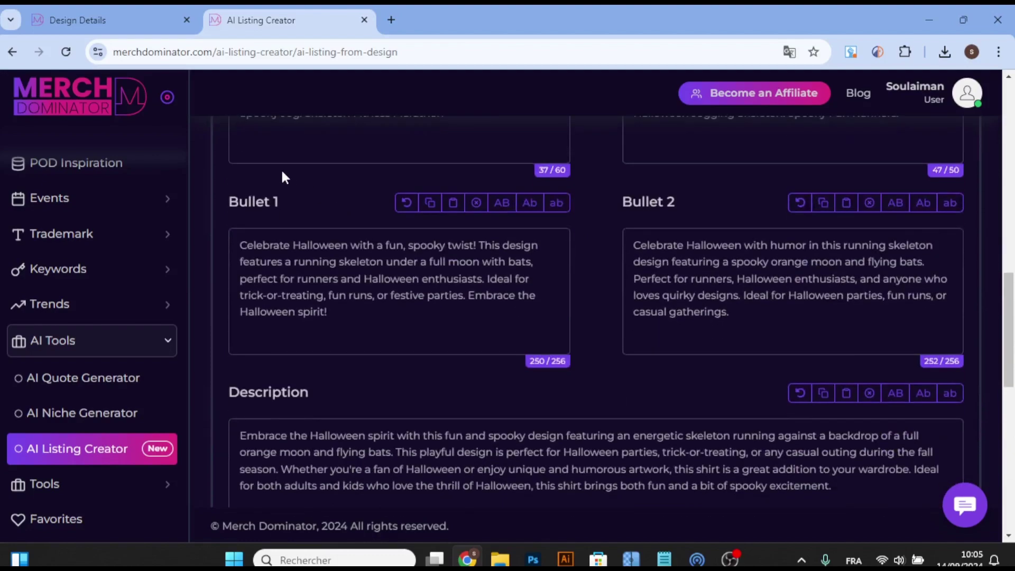
pyautogui.scroll(-6, 281, 175)
pyautogui.scroll(4, 296, 185)
pyautogui.scroll(8, 318, 211)
pyautogui.scroll(-8, 322, 251)
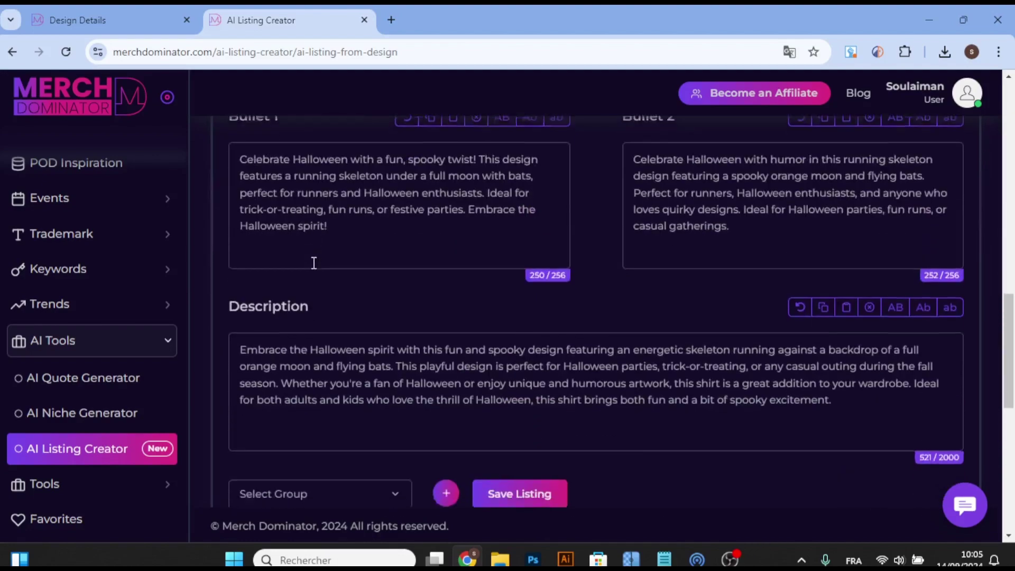
pyautogui.scroll(-8, 468, 228)
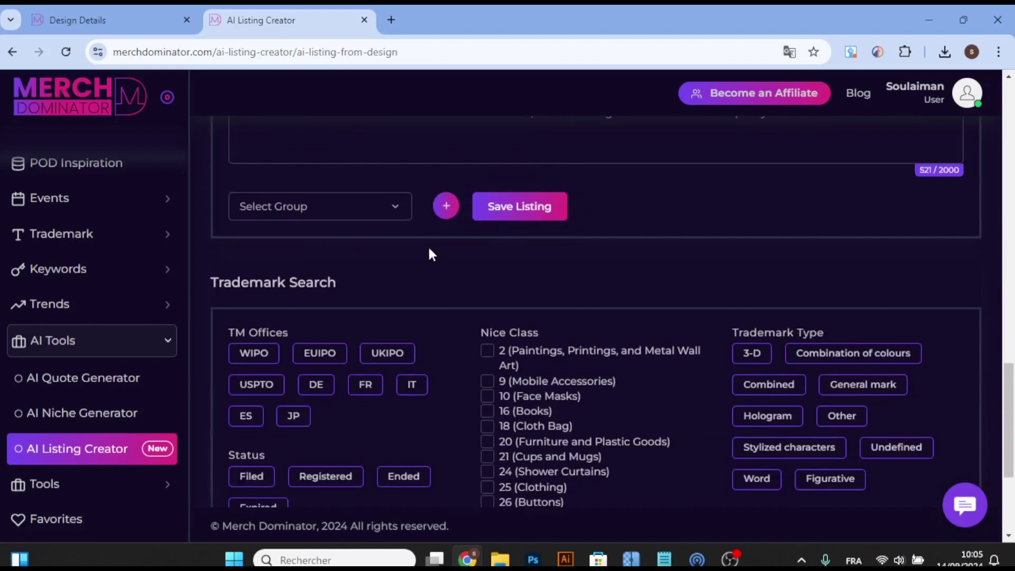
# - Check the listing for registered USPTO class 25 word trademarks, flagging perfect, orange, thrill and others
pyautogui.scroll(4, 428, 248)
pyautogui.scroll(2, 426, 251)
pyautogui.scroll(-6, 425, 252)
pyautogui.scroll(-2, 423, 256)
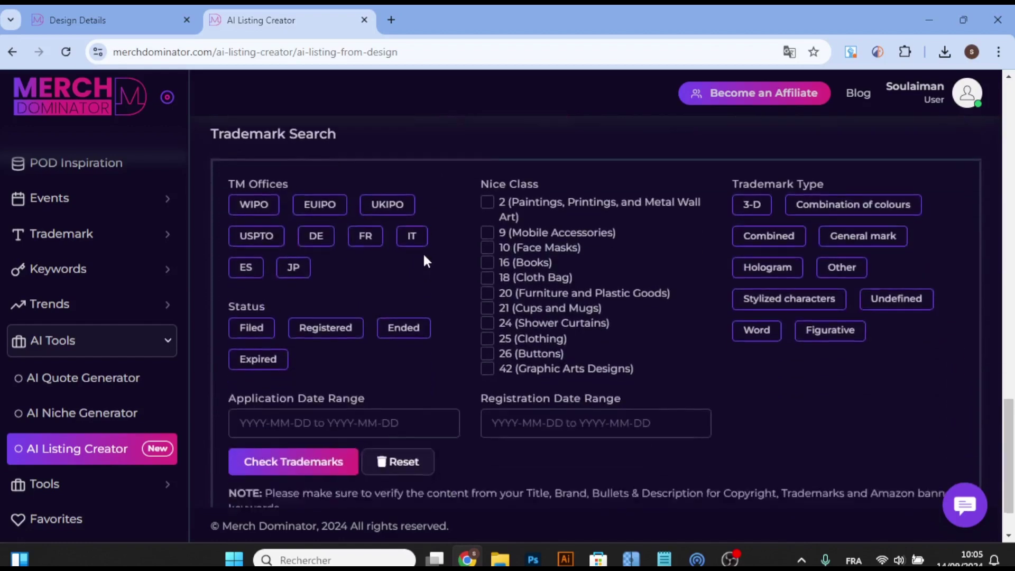
pyautogui.scroll(1, 423, 251)
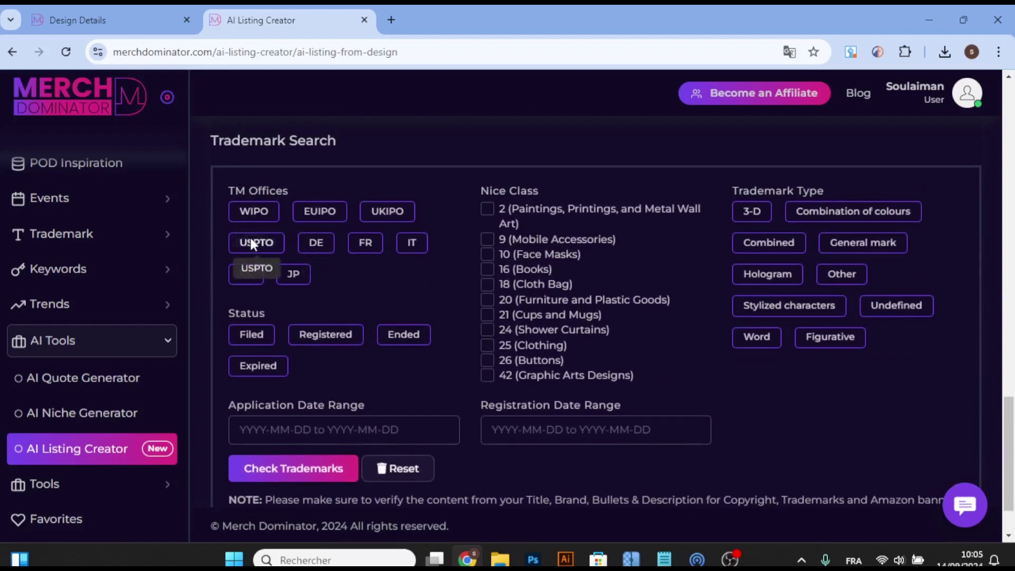
pyautogui.click(252, 242)
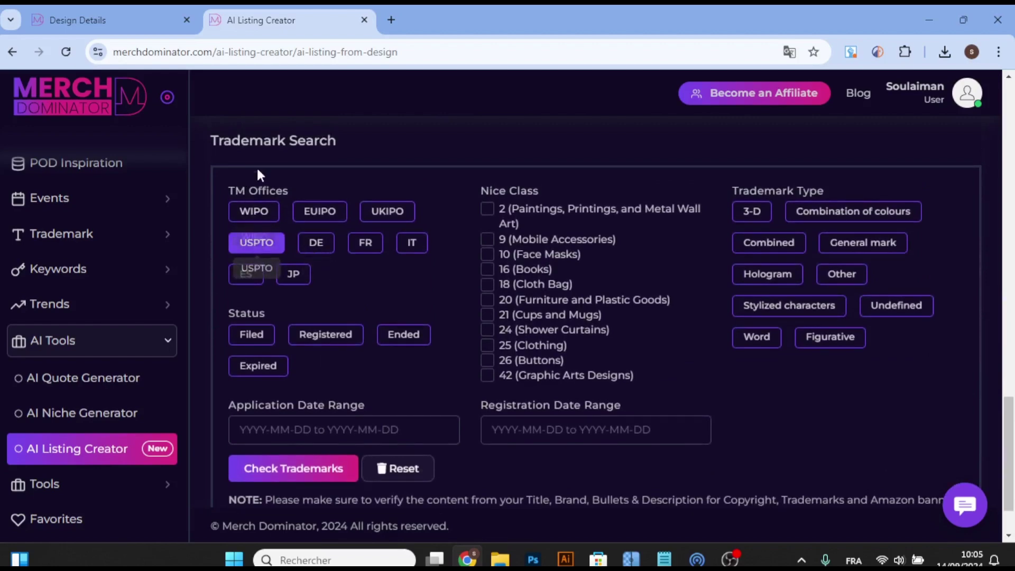
pyautogui.moveTo(210, 140); pyautogui.dragTo(254, 133)
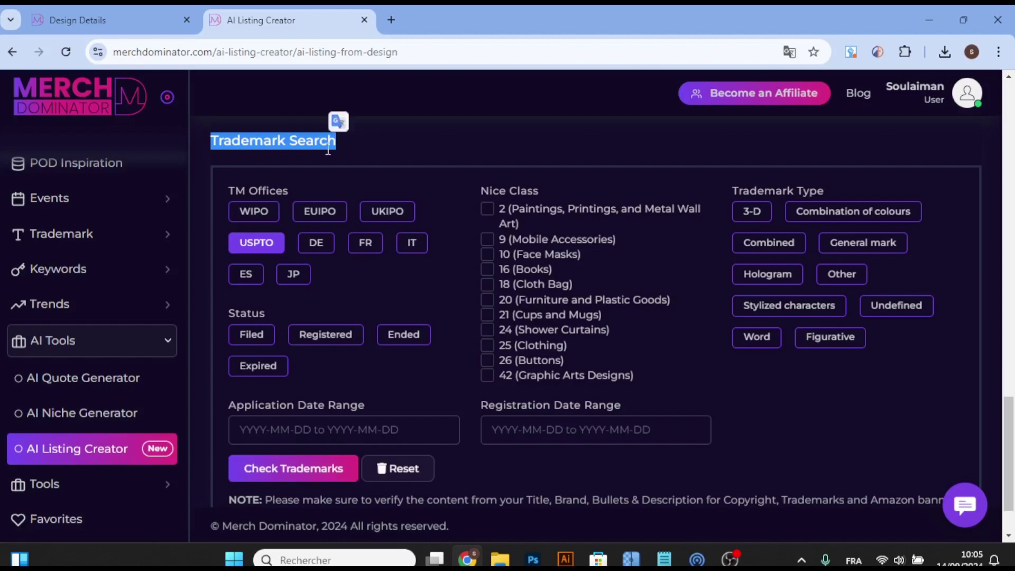
pyautogui.click(357, 152)
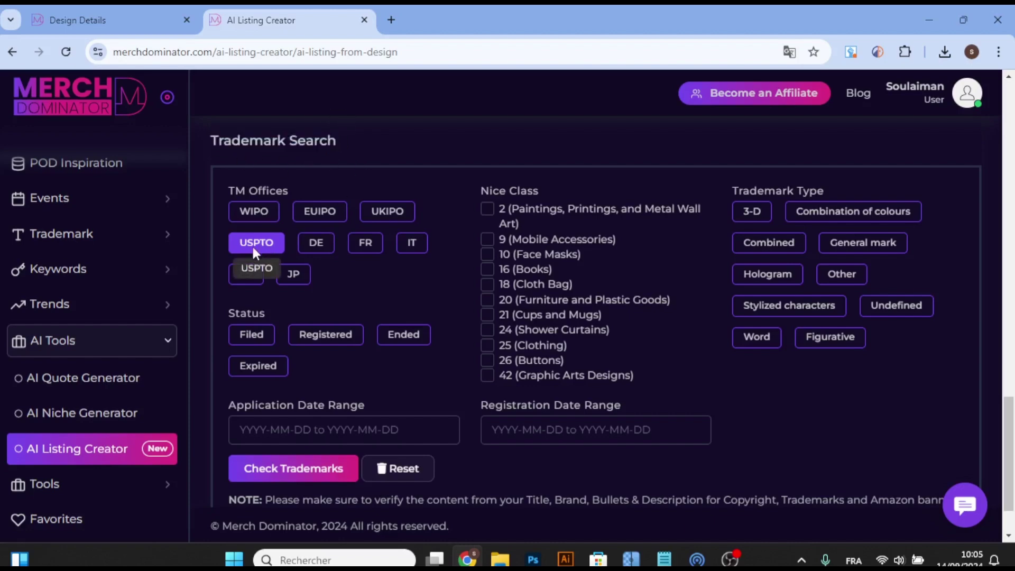
pyautogui.click(328, 334)
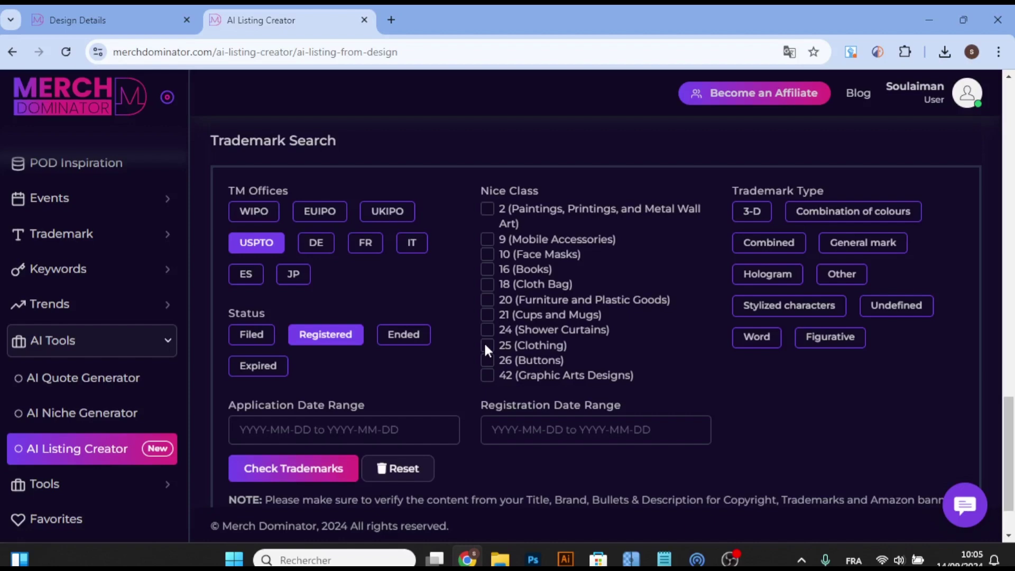
pyautogui.click(752, 338)
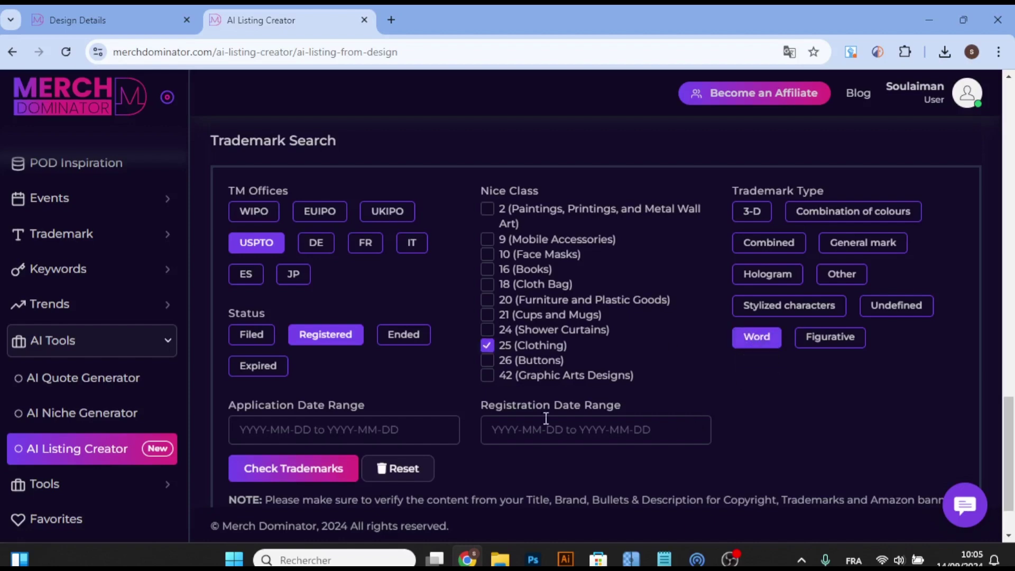
pyautogui.click(265, 467)
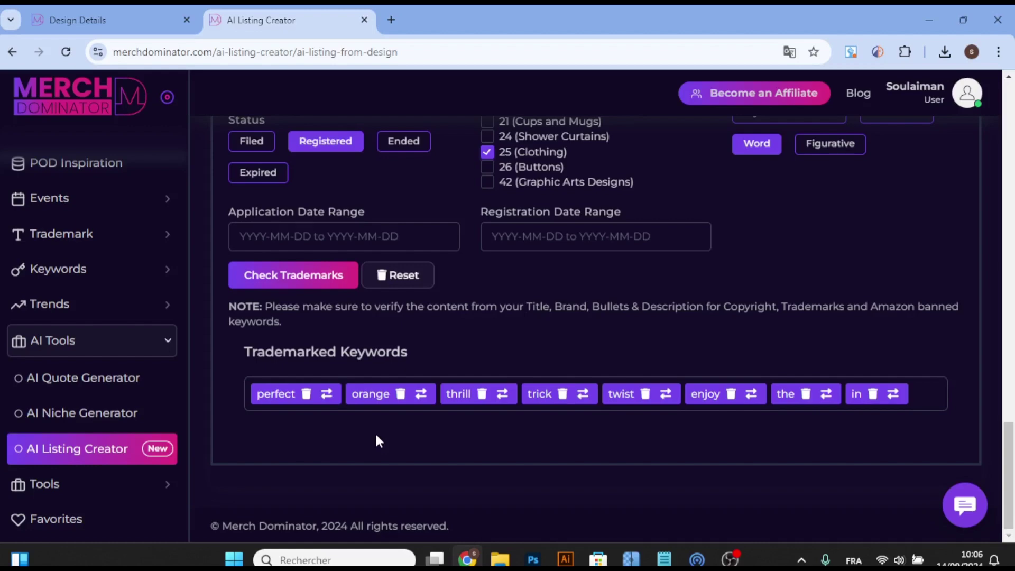
# - Open tmhunt.com in a new tab and switch it to Split Search
pyautogui.scroll(10, 375, 437)
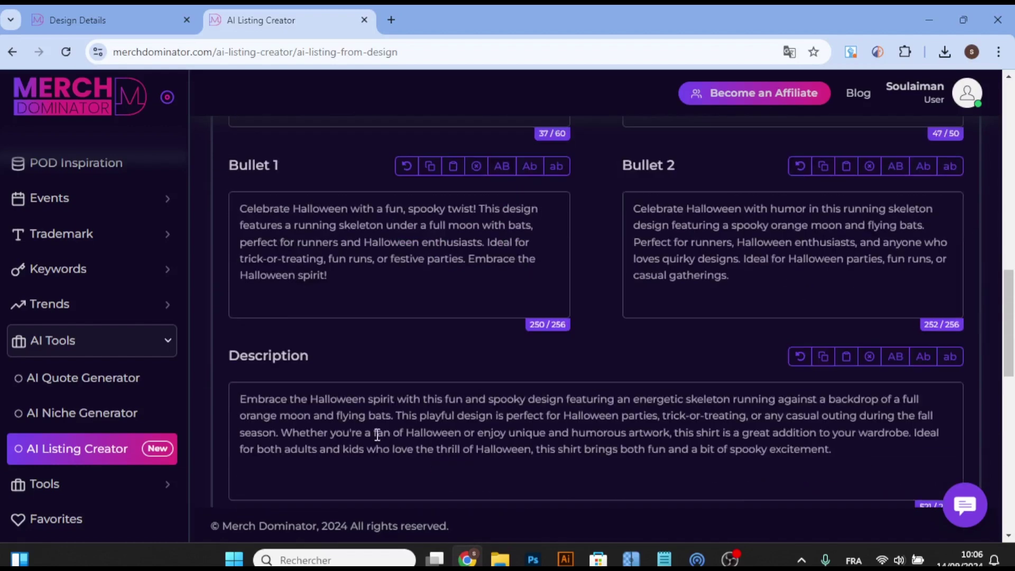
pyautogui.scroll(2, 377, 434)
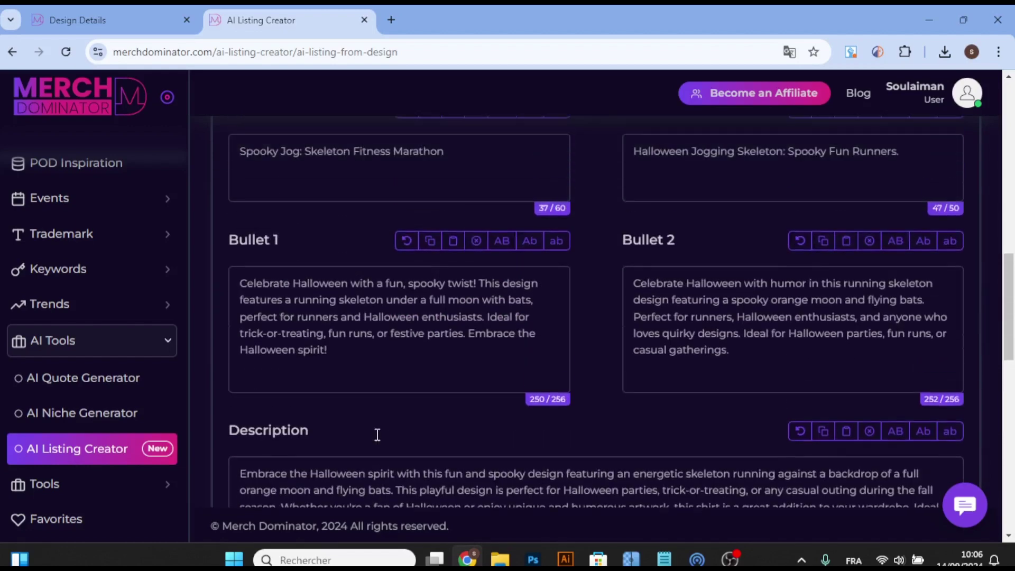
pyautogui.click(392, 19)
pyautogui.write('tmhunt.com')
pyautogui.press('Return')
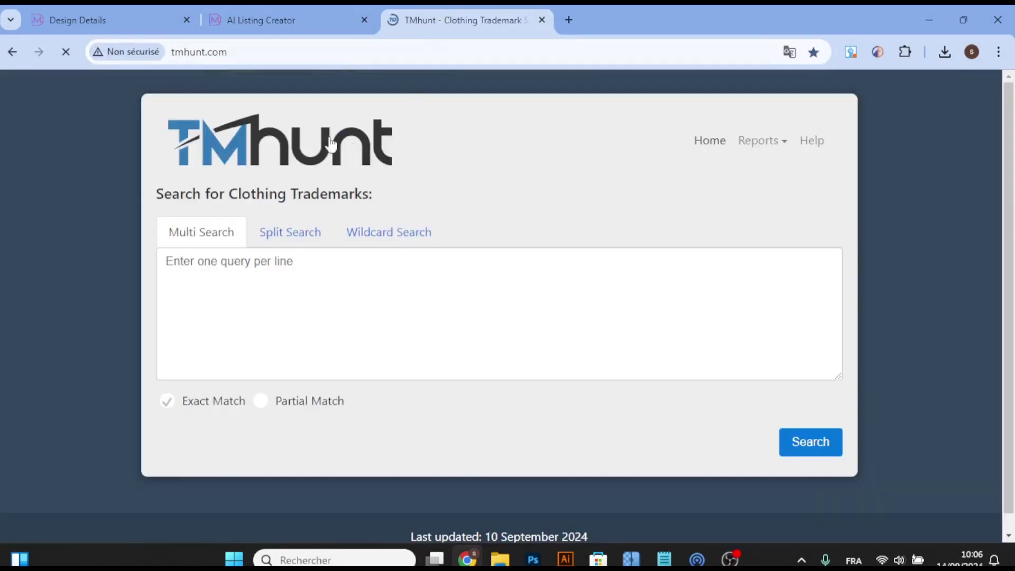
pyautogui.click(304, 236)
# - Select and copy the Bullet 2 text from the listing, then return to TMhunt
pyautogui.click(303, 16)
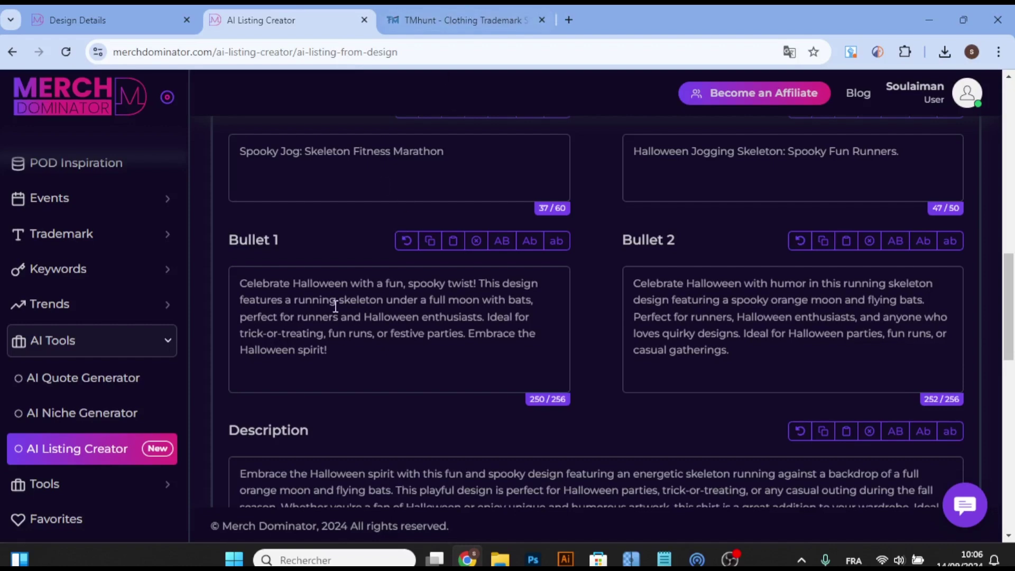
pyautogui.hotkey('ctrl', 'Tab')
pyautogui.hotkey('ctrl', 'shift', 'Tab')
pyautogui.moveTo(628, 284); pyautogui.dragTo(727, 357)
pyautogui.hotkey('ctrl', 'c')
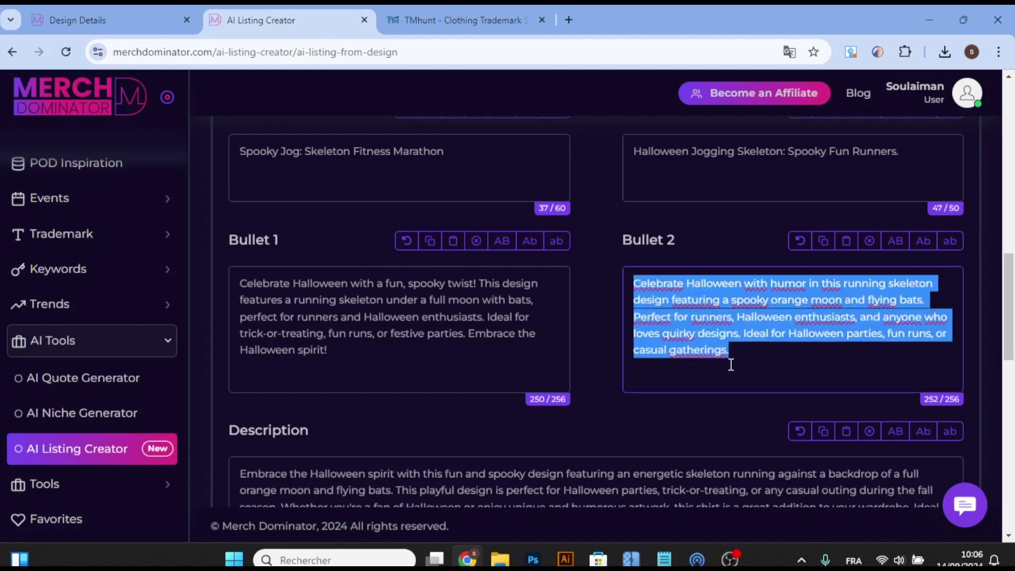
pyautogui.click(477, 10)
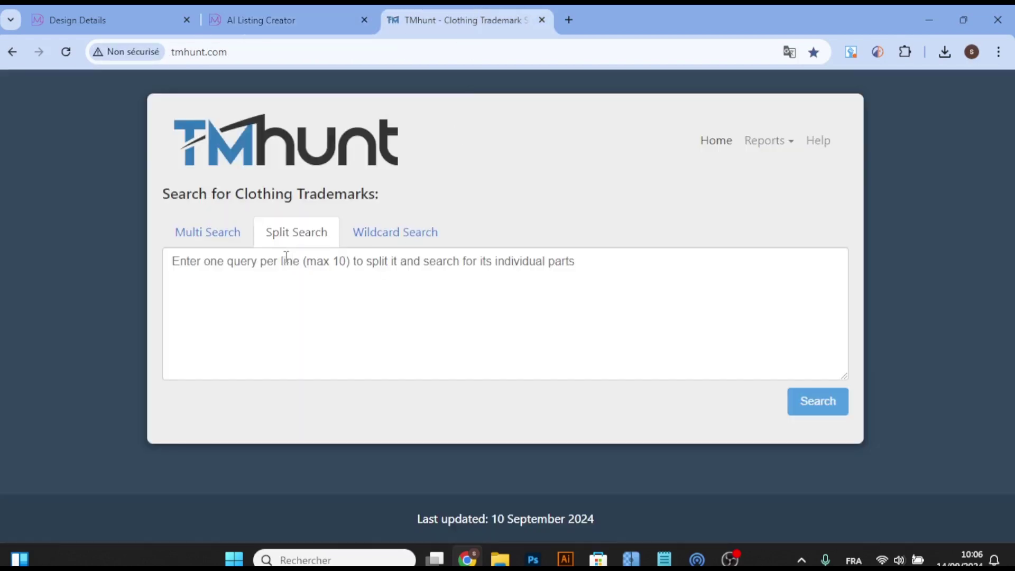
# - Run TMhunt's split search on the pasted Bullet 2 text and review the clothing trademark results
pyautogui.click(310, 286)
pyautogui.hotkey('ctrl', 'v')
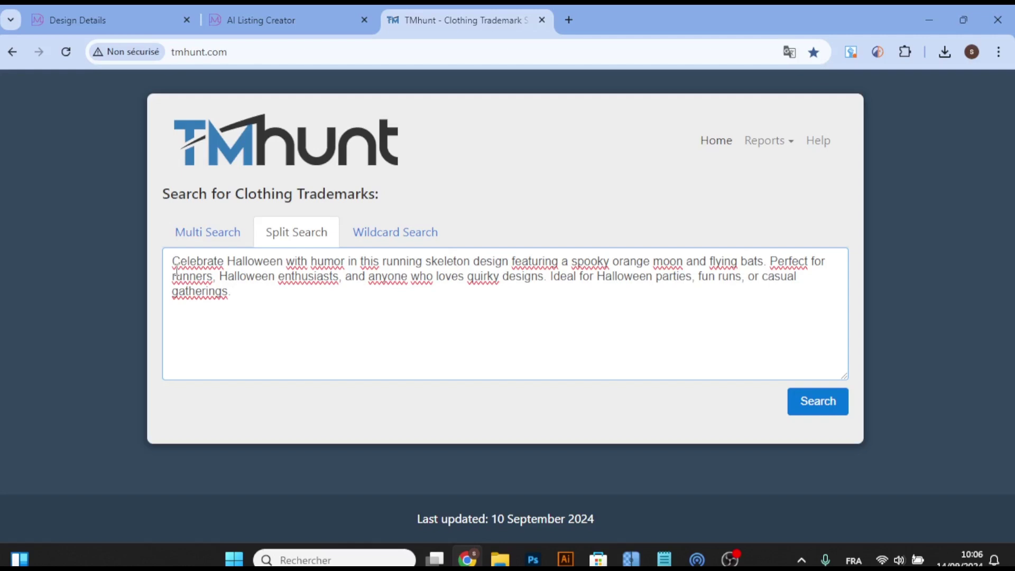
pyautogui.moveTo(173, 261); pyautogui.dragTo(352, 298)
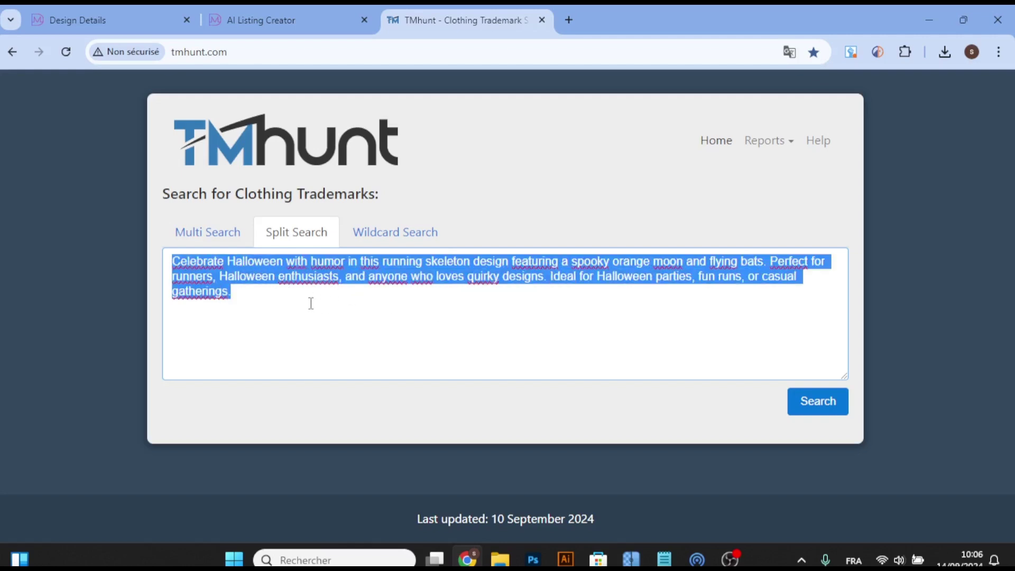
pyautogui.click(811, 405)
pyautogui.scroll(-4, 480, 287)
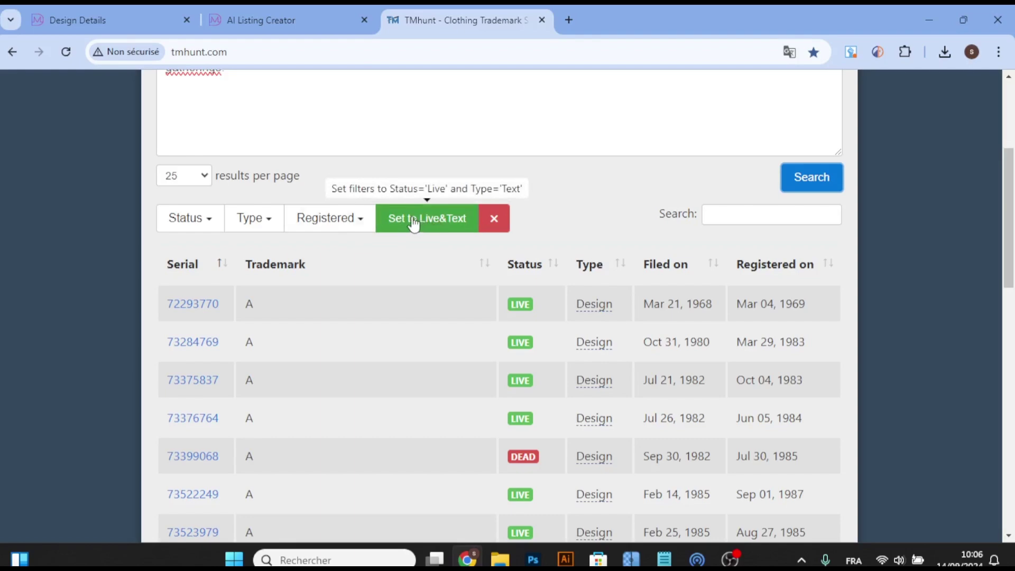
pyautogui.scroll(-3, 279, 197)
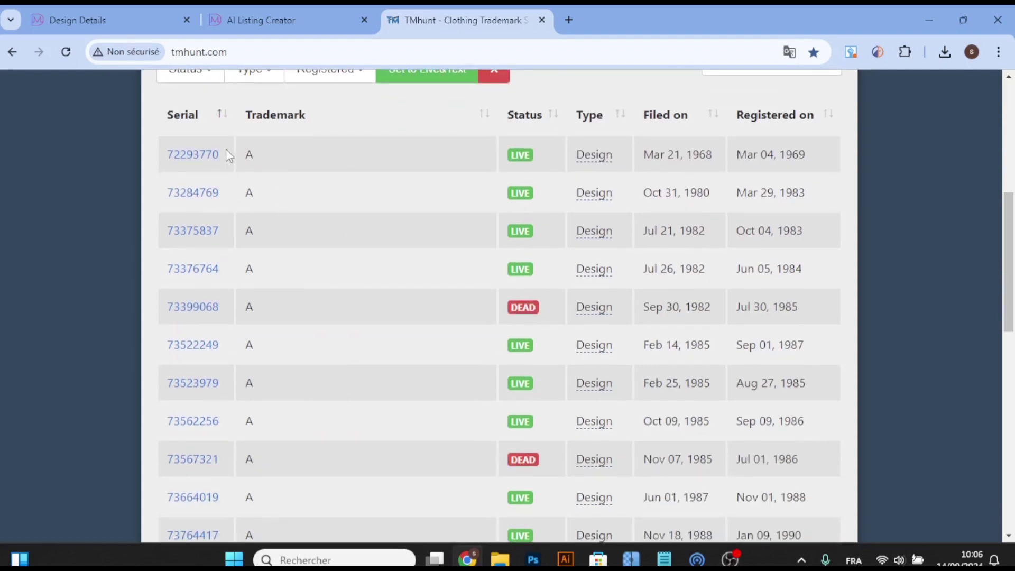
pyautogui.scroll(-5, 270, 199)
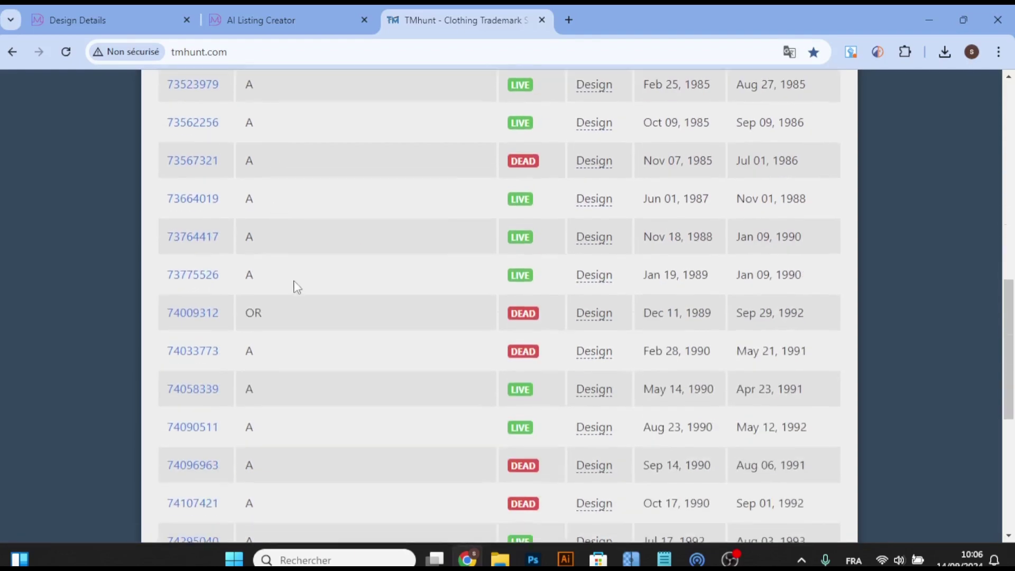
pyautogui.scroll(3, 296, 287)
pyautogui.scroll(4, 296, 287)
pyautogui.scroll(1, 296, 288)
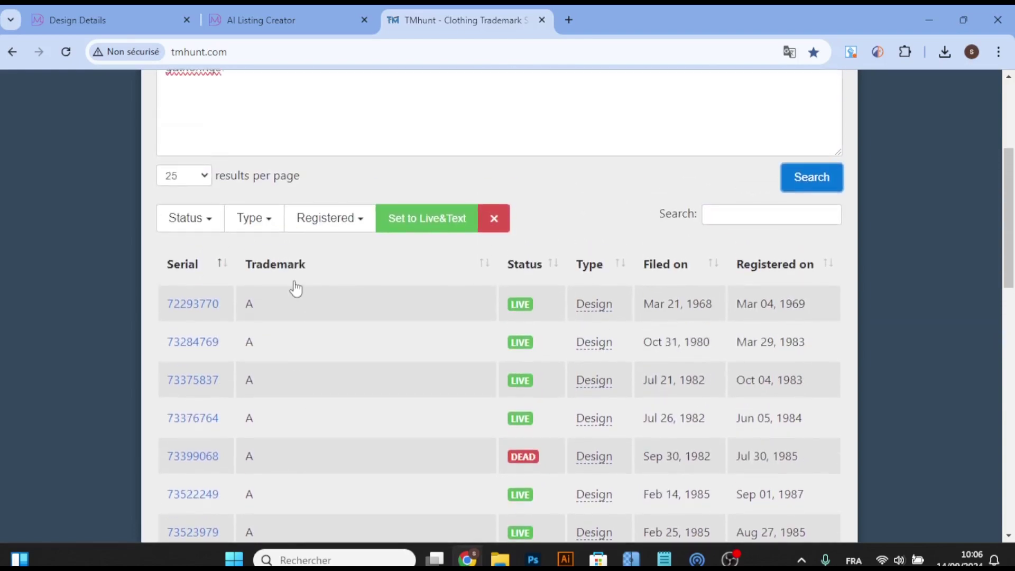
# - Filter the results to live text marks, leaving PERFECT, ORANGE, FEATURING and IN
pyautogui.click(424, 230)
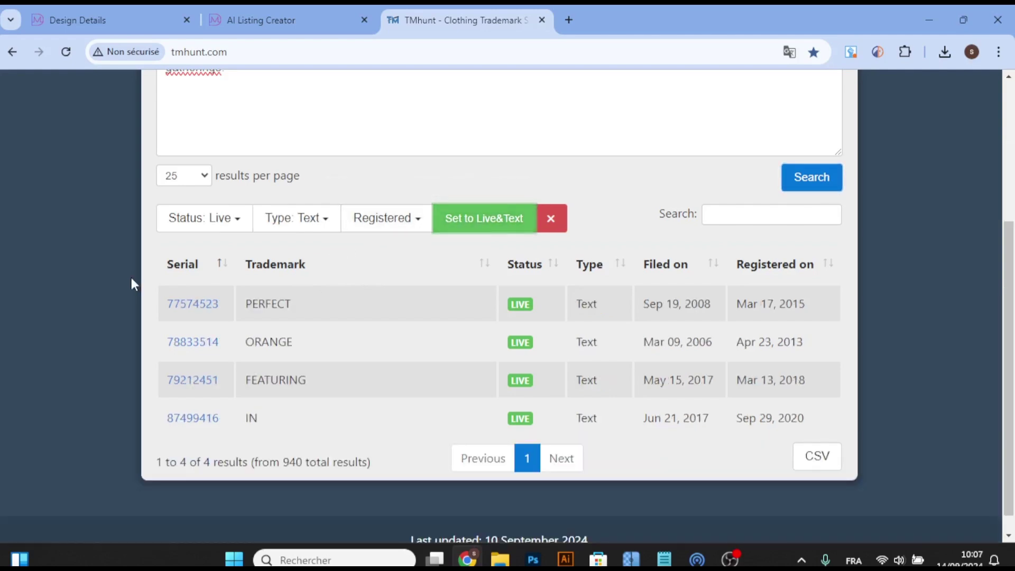
pyautogui.moveTo(245, 303)
pyautogui.mouseDown()
pyautogui.moveTo(284, 323)
pyautogui.moveTo(292, 349)
pyautogui.mouseUp()
pyautogui.click(357, 389)
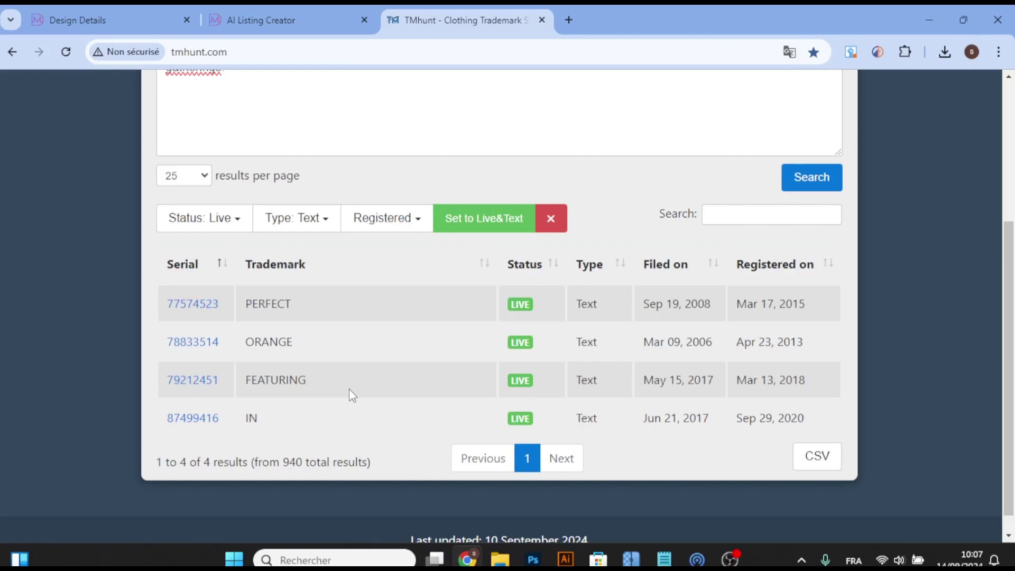
# - Close the TMhunt tab
pyautogui.hotkey('ctrl', 'w')
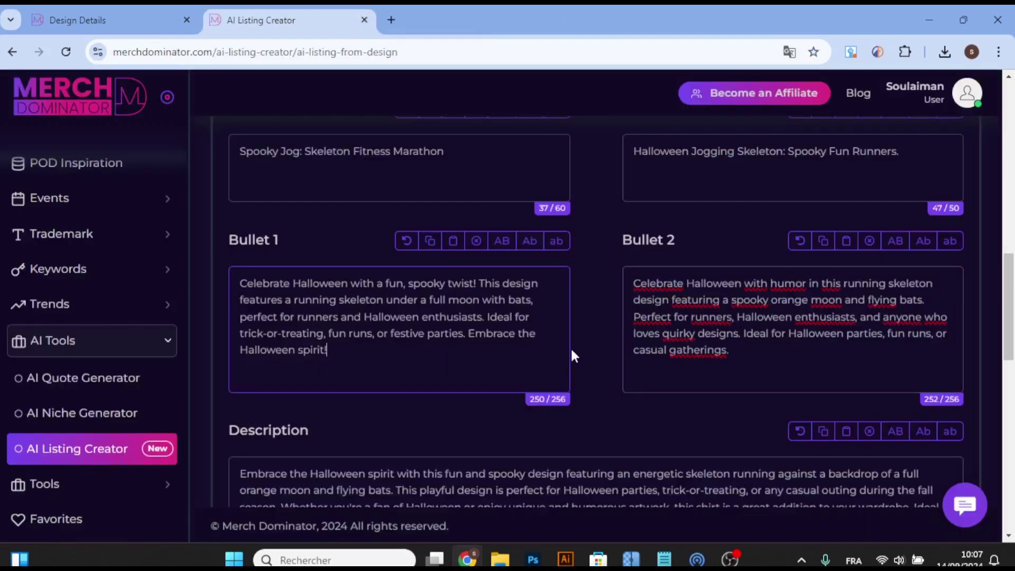
pyautogui.scroll(-4, 397, 333)
pyautogui.scroll(5, 398, 333)
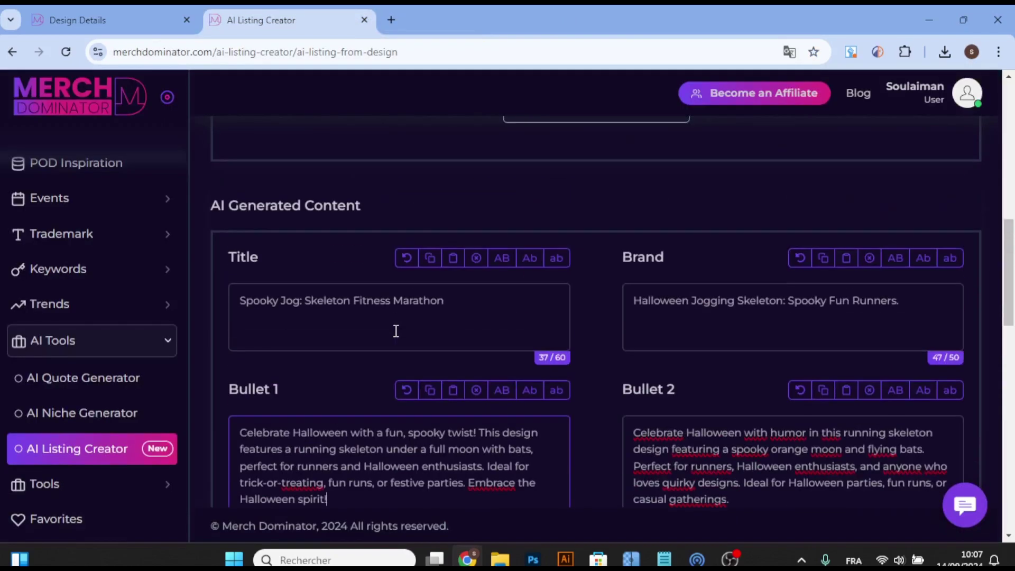
pyautogui.scroll(4, 396, 331)
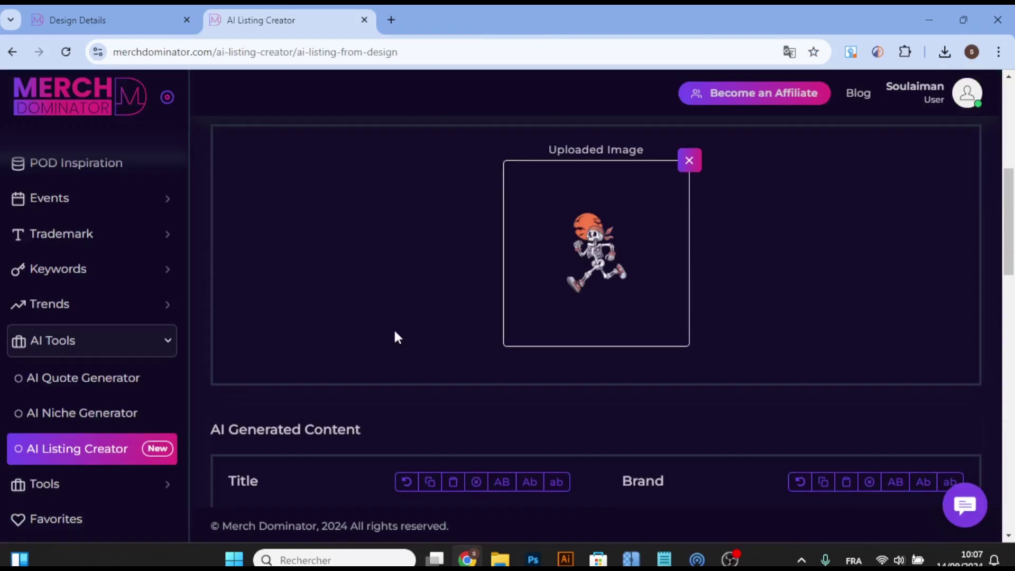
# - Review the skeleton T-shirt's BSR chart and short keywords, then select 'Running' in its title
pyautogui.hotkey('ctrl', 'shift', 'Tab')
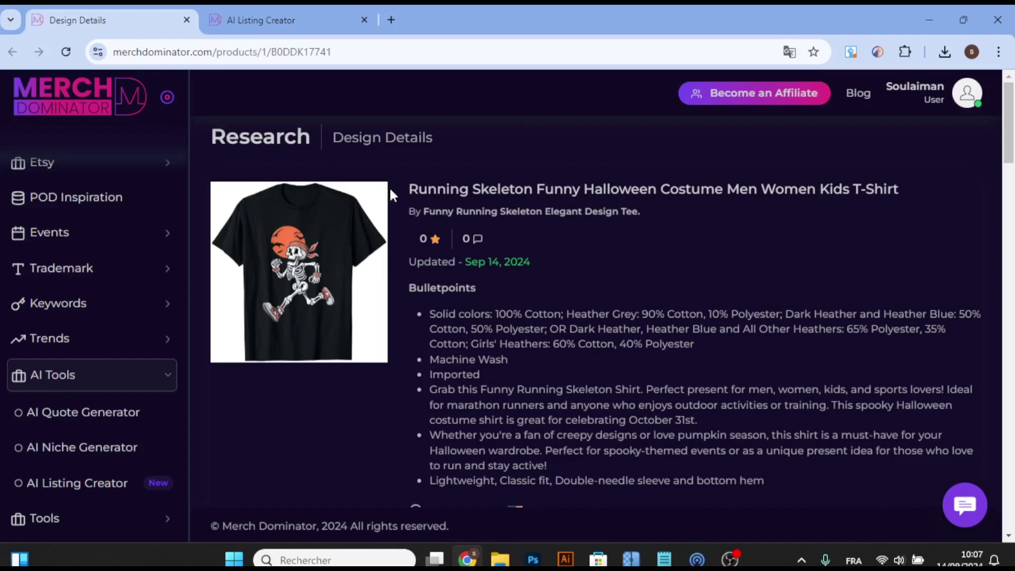
pyautogui.scroll(-3, 390, 195)
pyautogui.scroll(3, 391, 196)
pyautogui.scroll(-5, 392, 196)
pyautogui.scroll(-4, 392, 196)
pyautogui.scroll(-5, 392, 196)
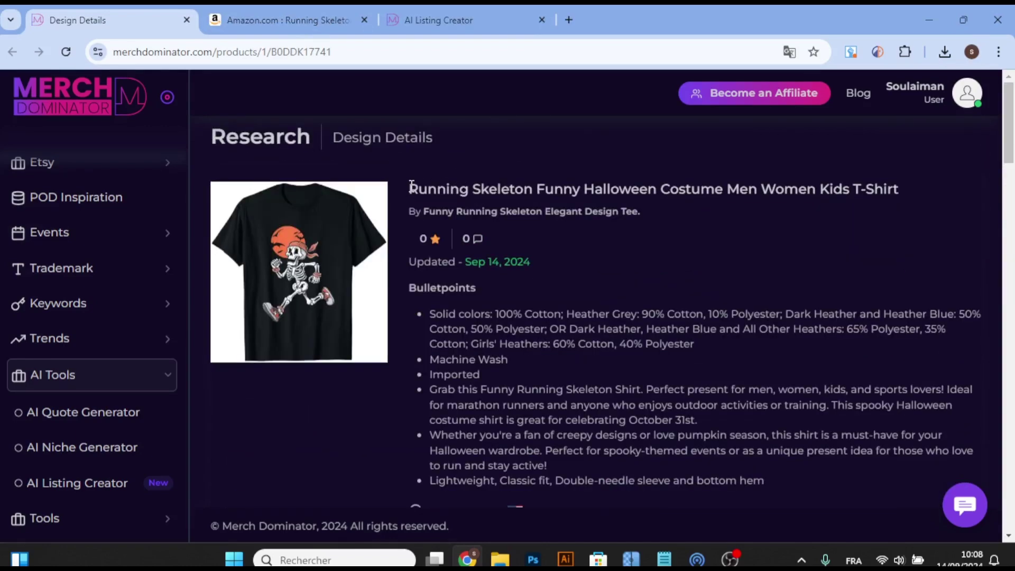
pyautogui.moveTo(410, 189); pyautogui.dragTo(468, 188)
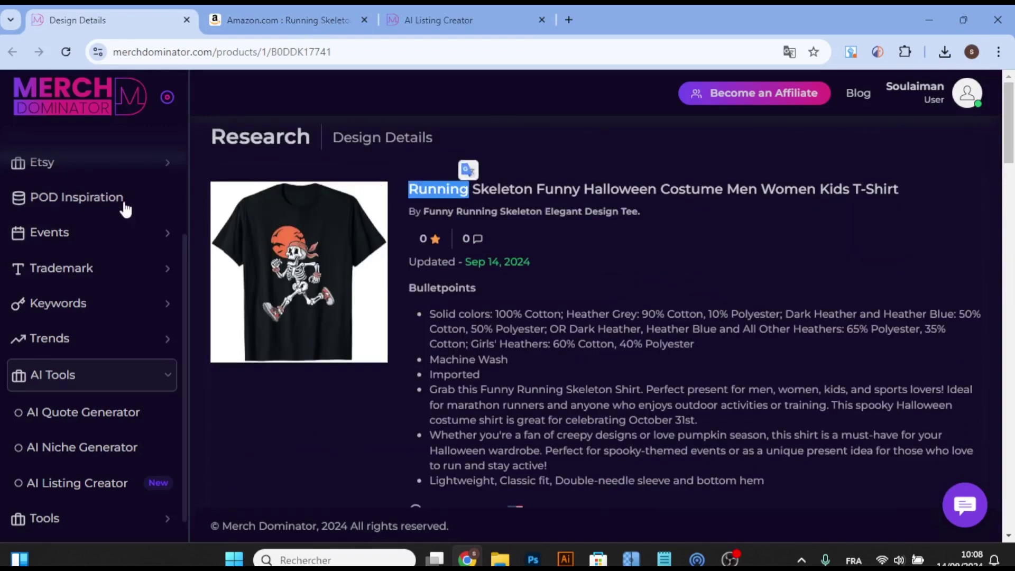
# - Open Product Search in a new tab and search for 'Running'
pyautogui.scroll(3, 114, 206)
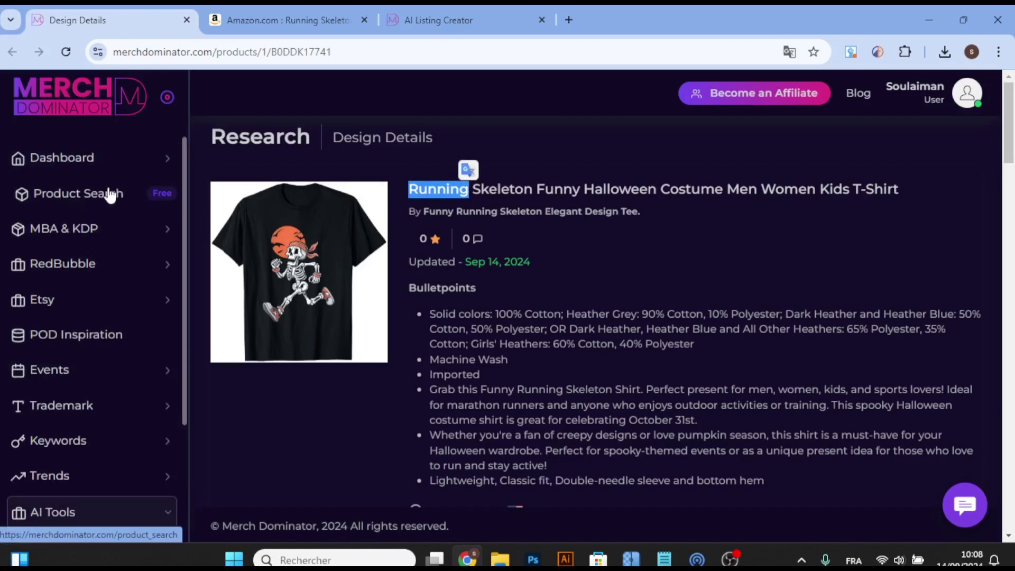
pyautogui.rightClick(110, 195)
pyautogui.click(158, 200)
pyautogui.click(300, 21)
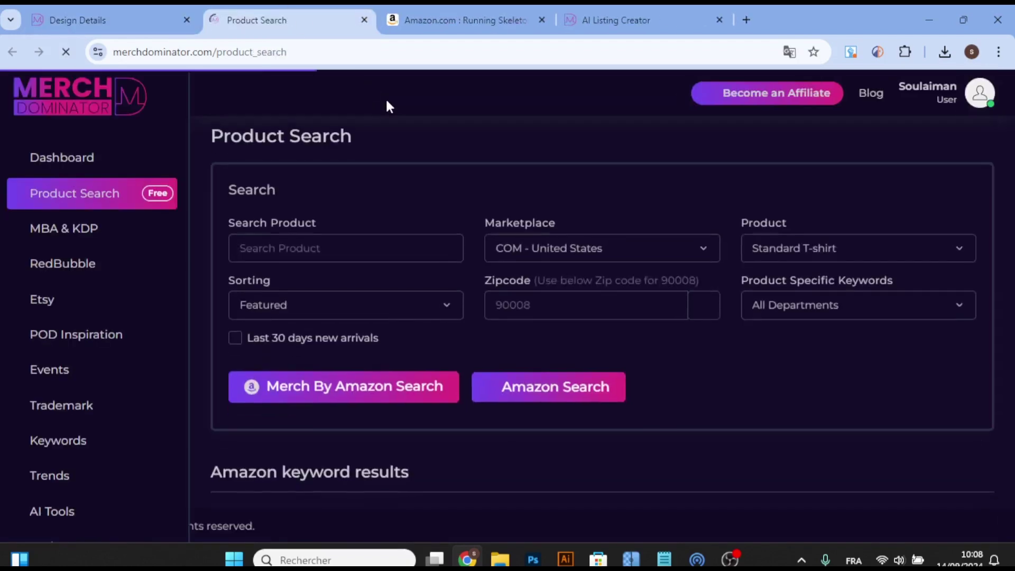
pyautogui.click(277, 258)
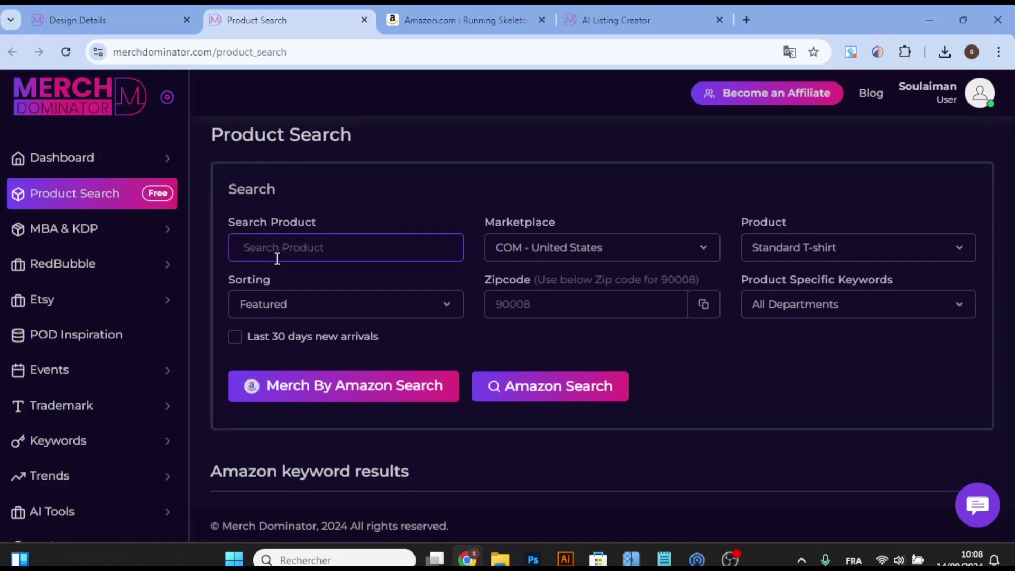
pyautogui.write('Running')
# - Scroll through the Amazon keyword ideas for Running, such as running shoes for women
pyautogui.scroll(-1, 274, 207)
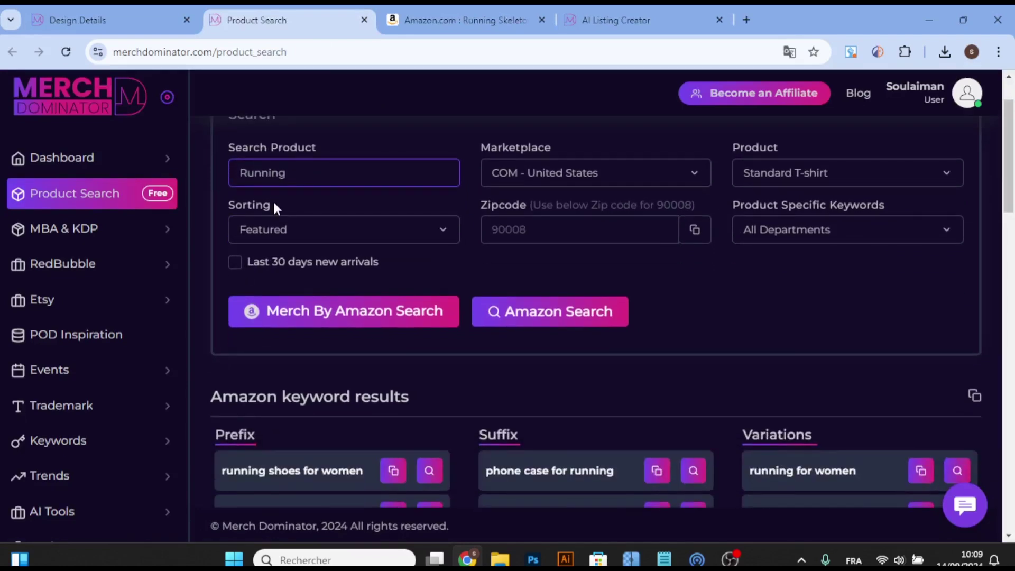
pyautogui.scroll(-1, 296, 264)
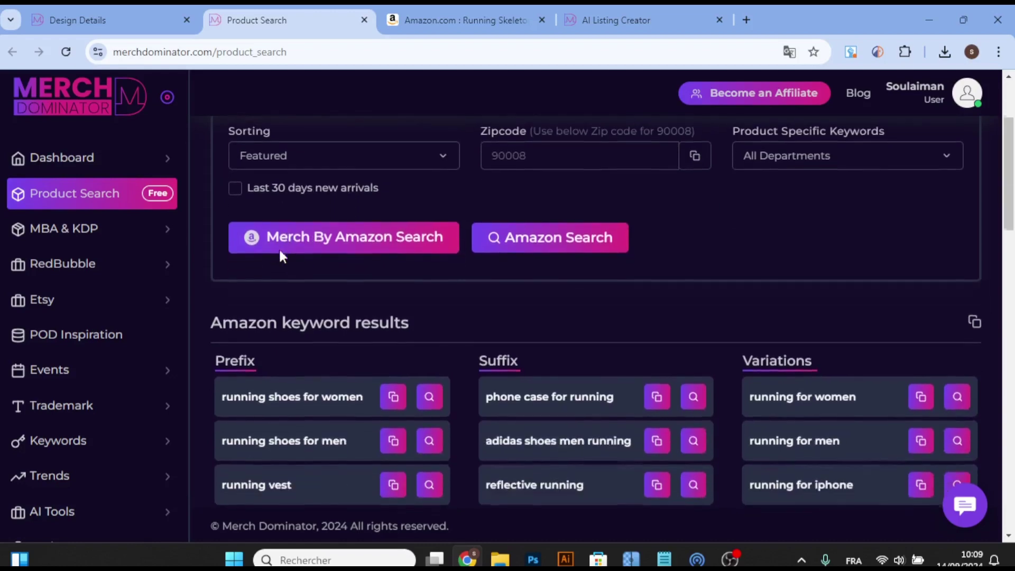
pyautogui.scroll(-1, 280, 254)
pyautogui.scroll(-1, 243, 222)
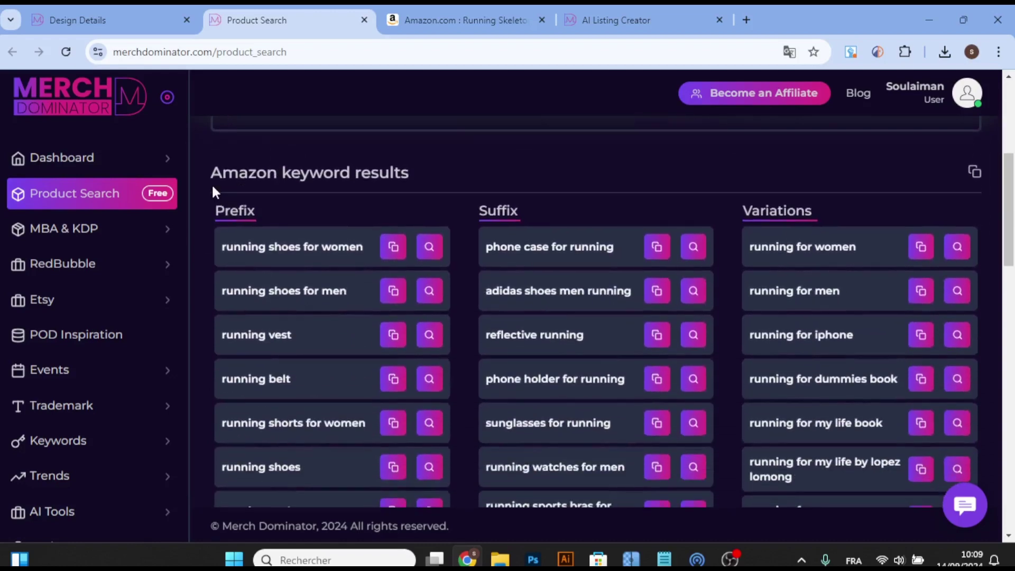
pyautogui.scroll(-1, 229, 207)
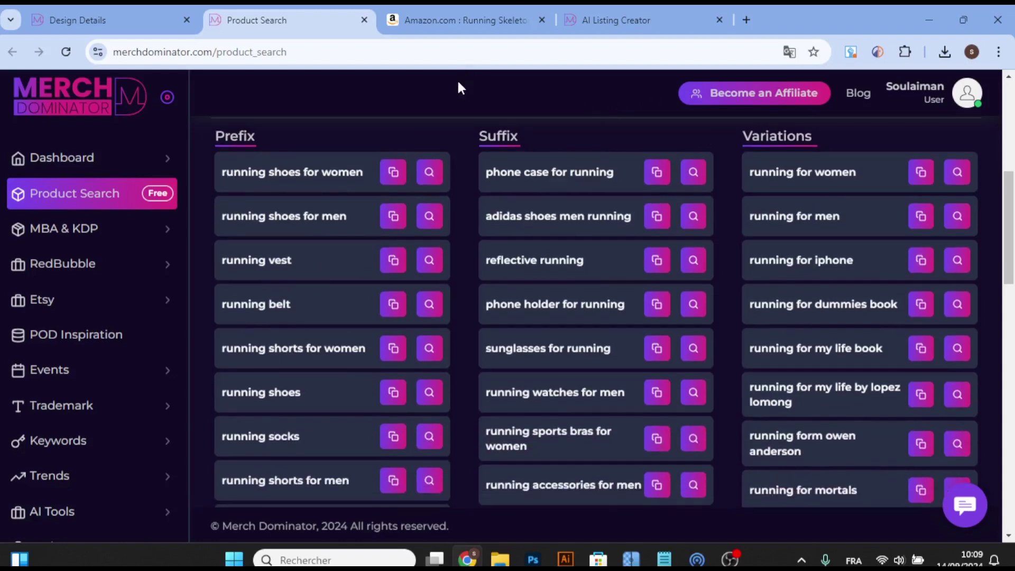
pyautogui.scroll(-1, 457, 85)
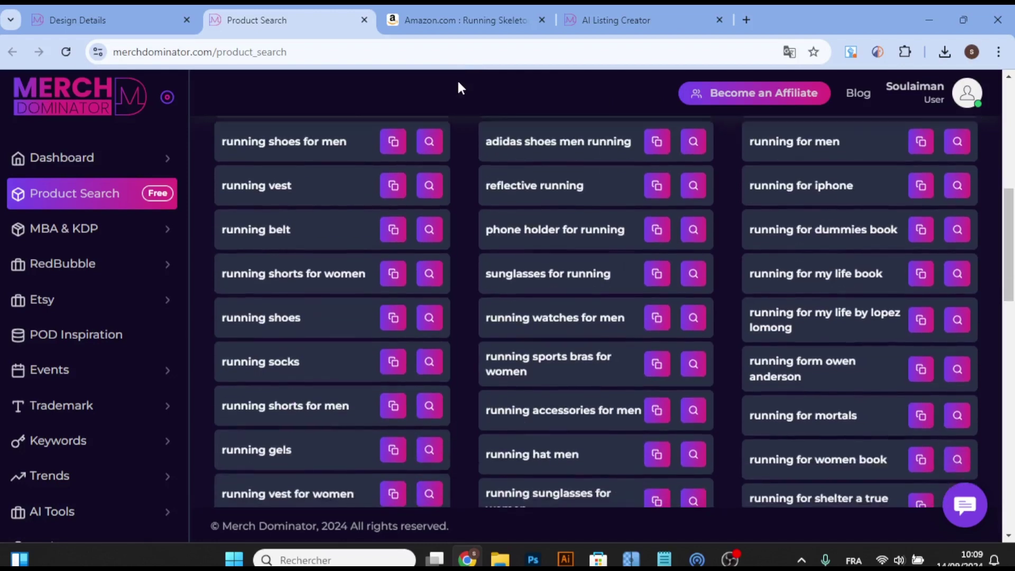
pyautogui.scroll(-1, 458, 86)
pyautogui.scroll(-1, 459, 85)
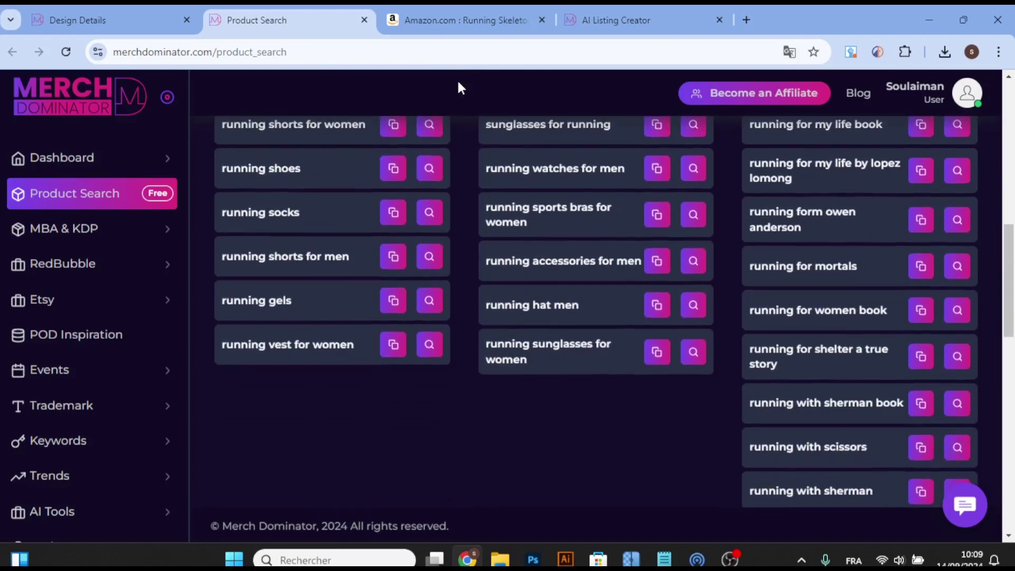
pyautogui.scroll(-3, 458, 84)
pyautogui.scroll(-2, 458, 85)
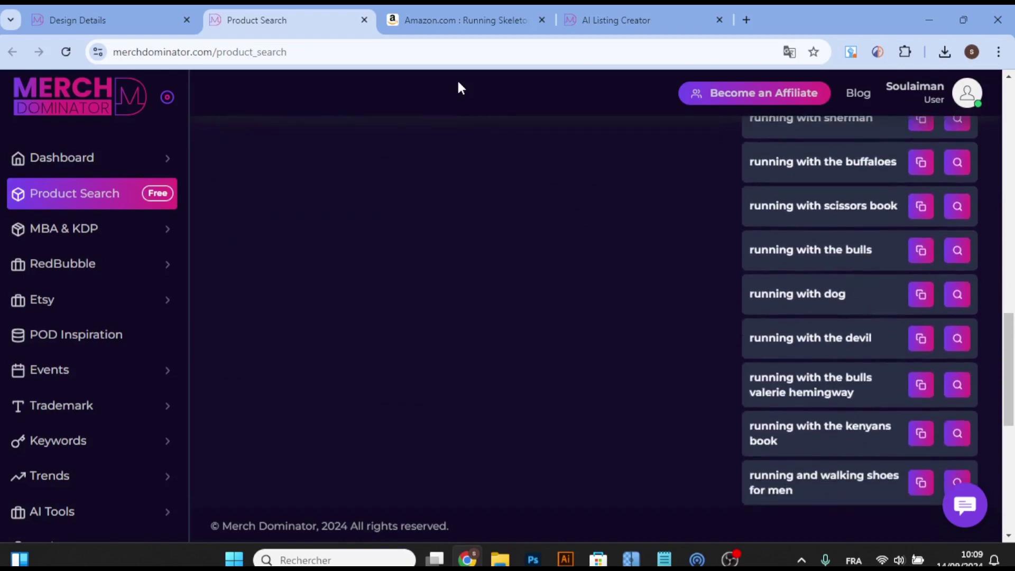
pyautogui.scroll(-2, 459, 84)
pyautogui.scroll(-3, 458, 85)
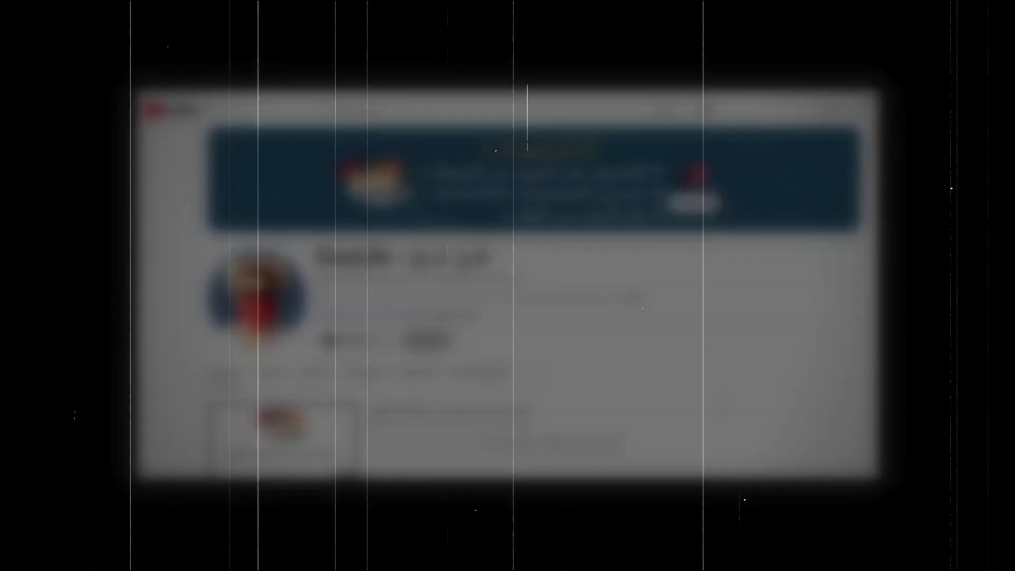
# - Compare the GROUP GOLD and GROUP VIP membership perks, then dismiss the Souscription offer
pyautogui.scroll(-1, 439, 333)
pyautogui.scroll(-2, 417, 296)
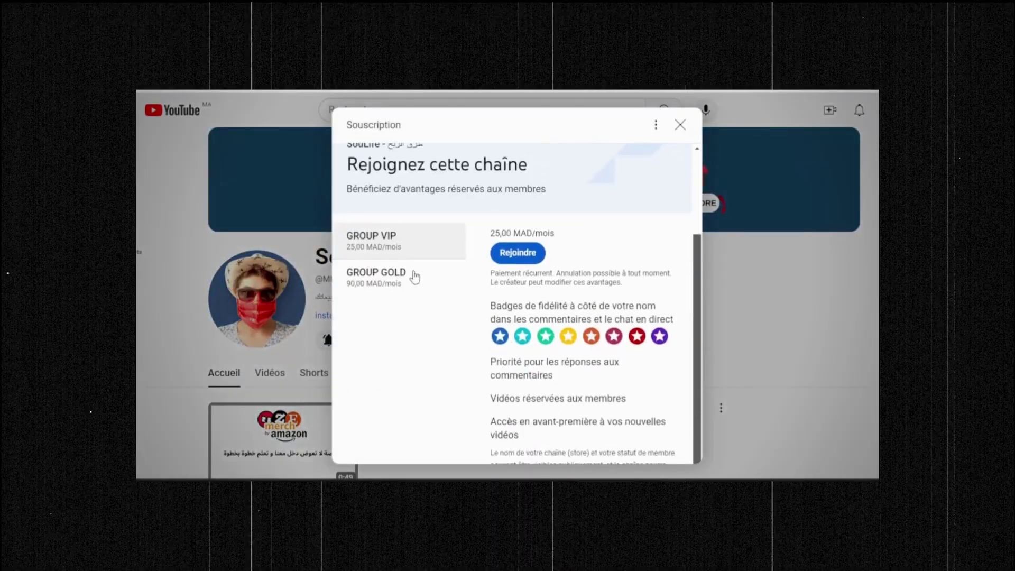
pyautogui.click(362, 285)
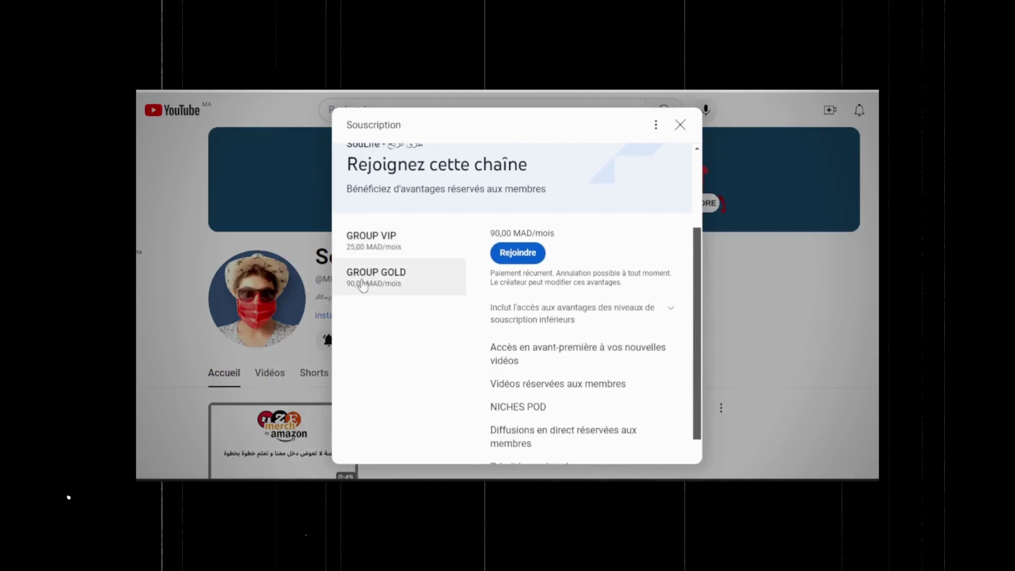
pyautogui.click(395, 243)
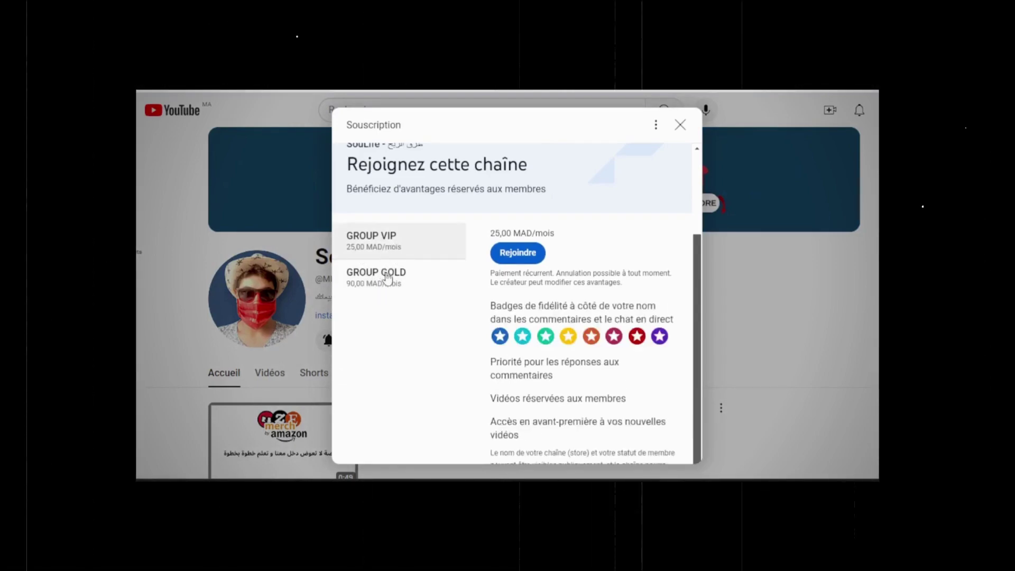
pyautogui.click(679, 126)
pyautogui.scroll(-3, 641, 236)
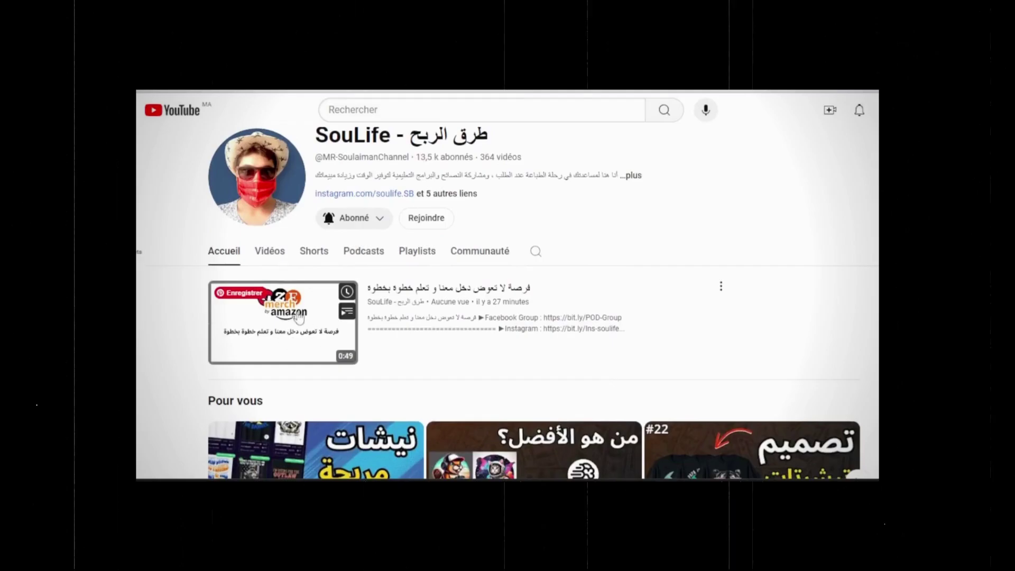